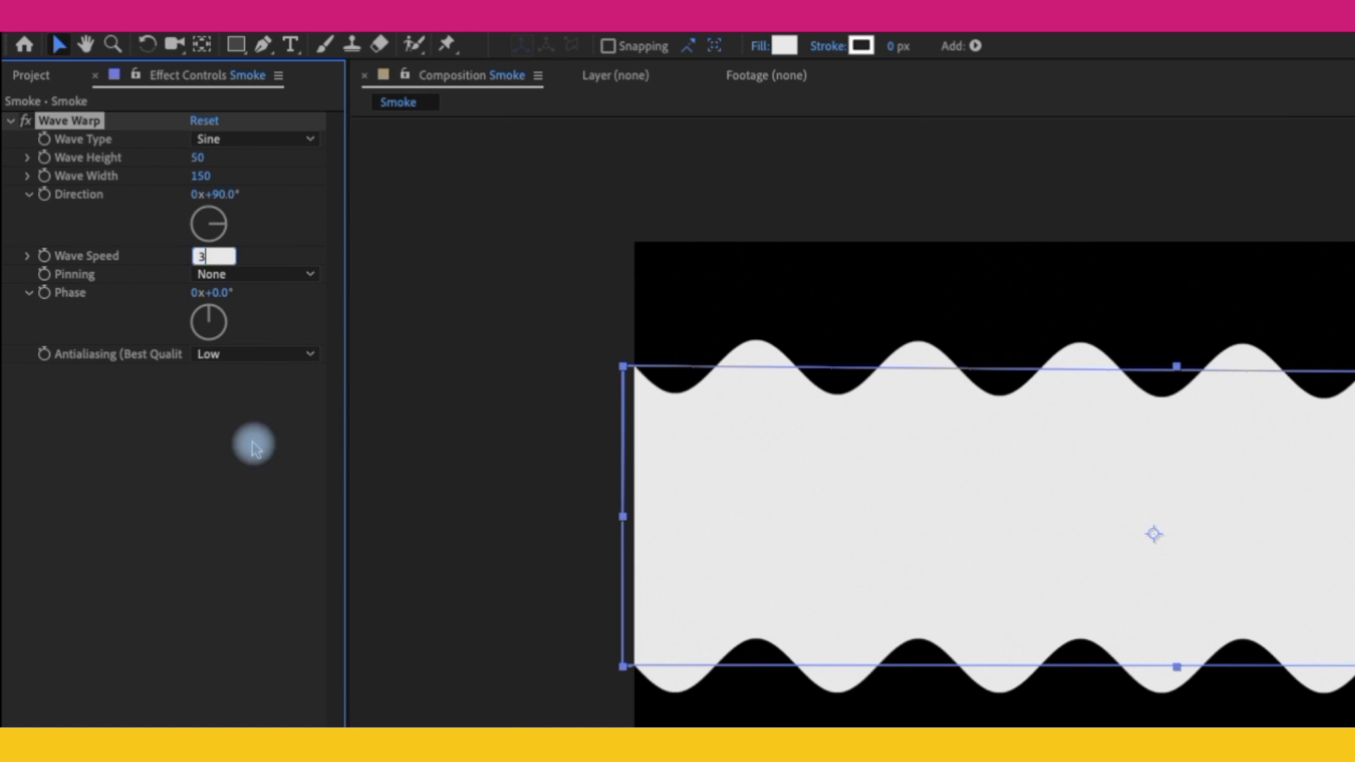
Set the Wave Warp's Wave Speed to 3 and its Pinning to Left Edge, and scrub through the start of the animation.
left_click(254, 446)
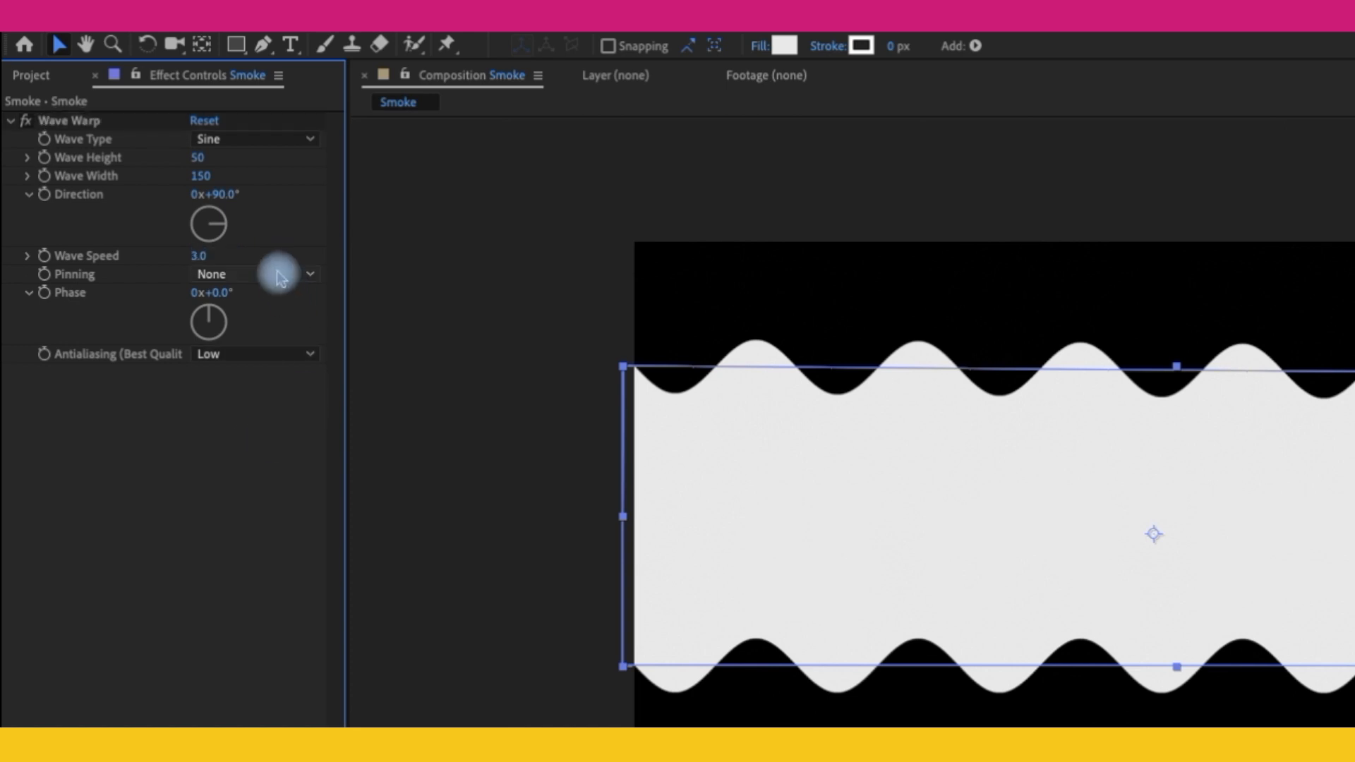
left_click(281, 277)
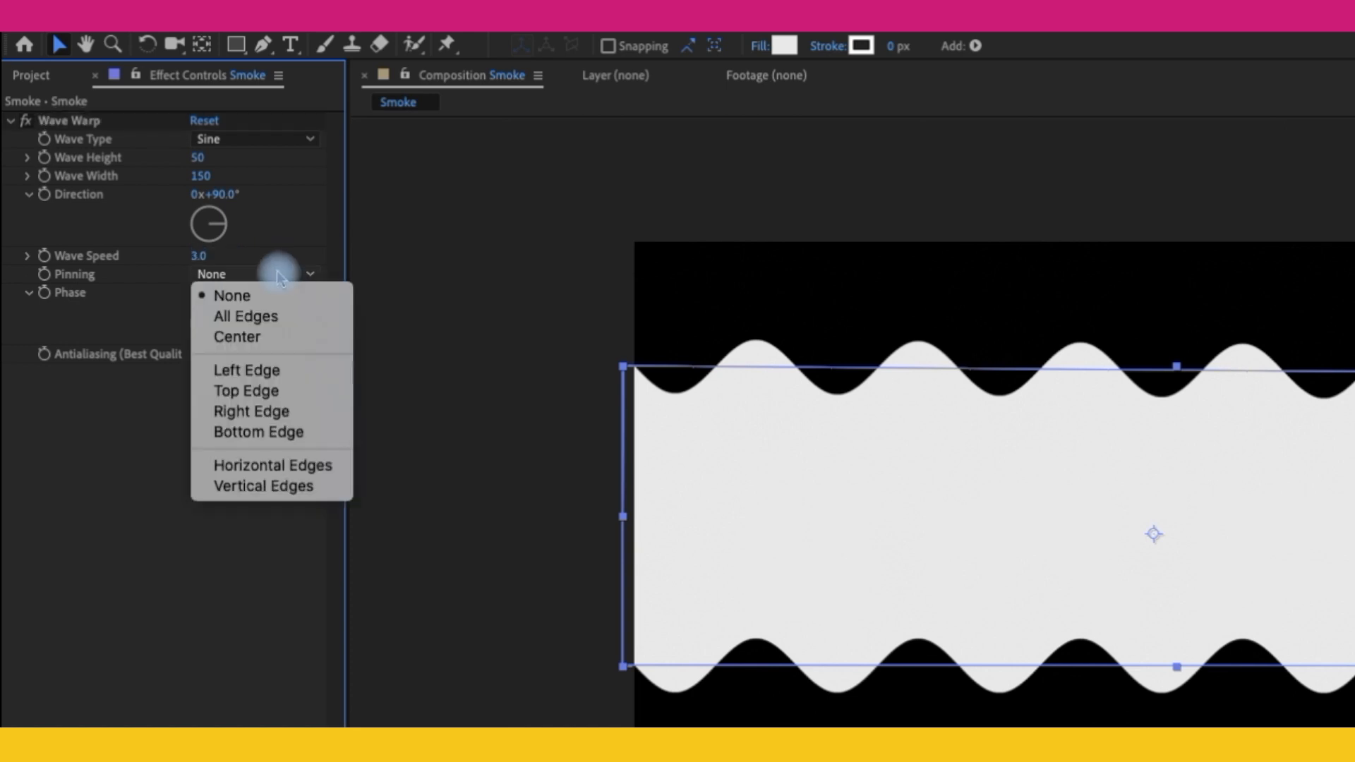
left_click(232, 372)
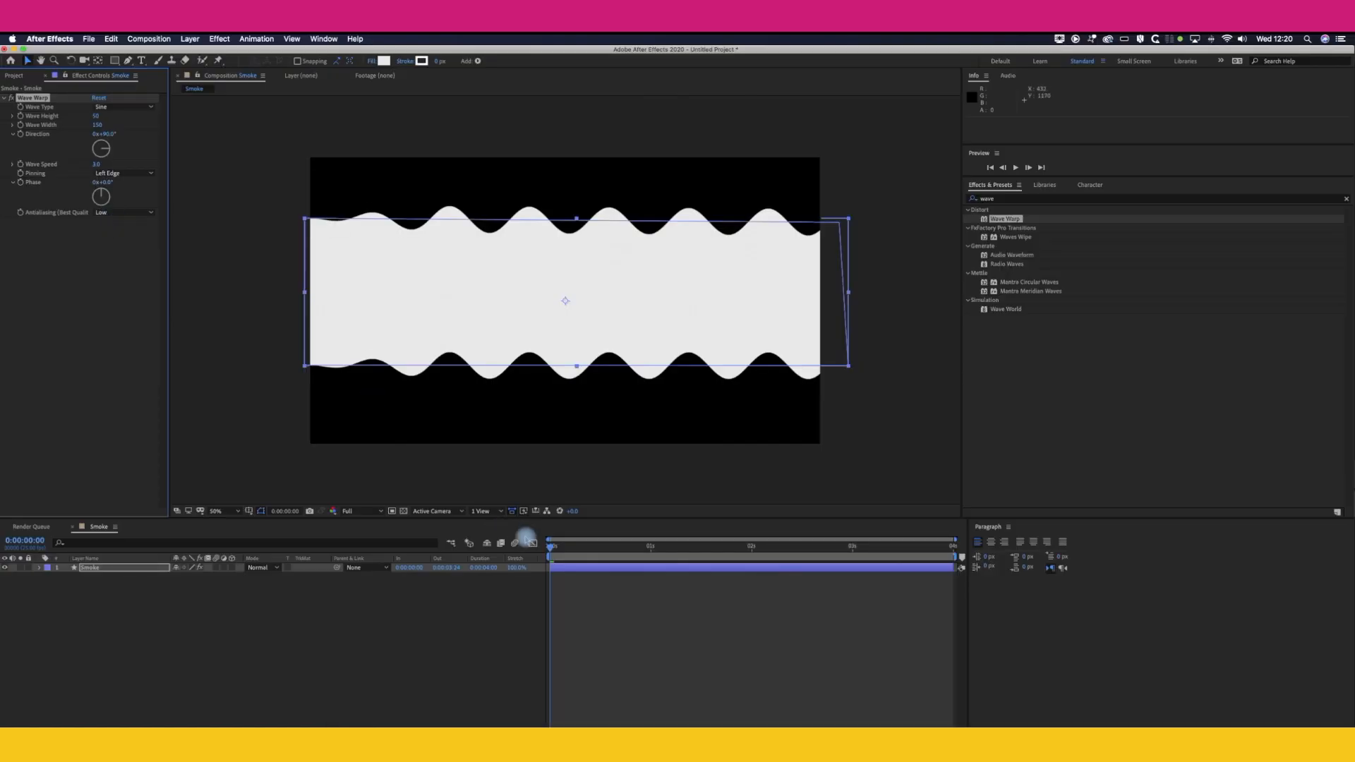
left_click_drag(563, 557, 503, 561)
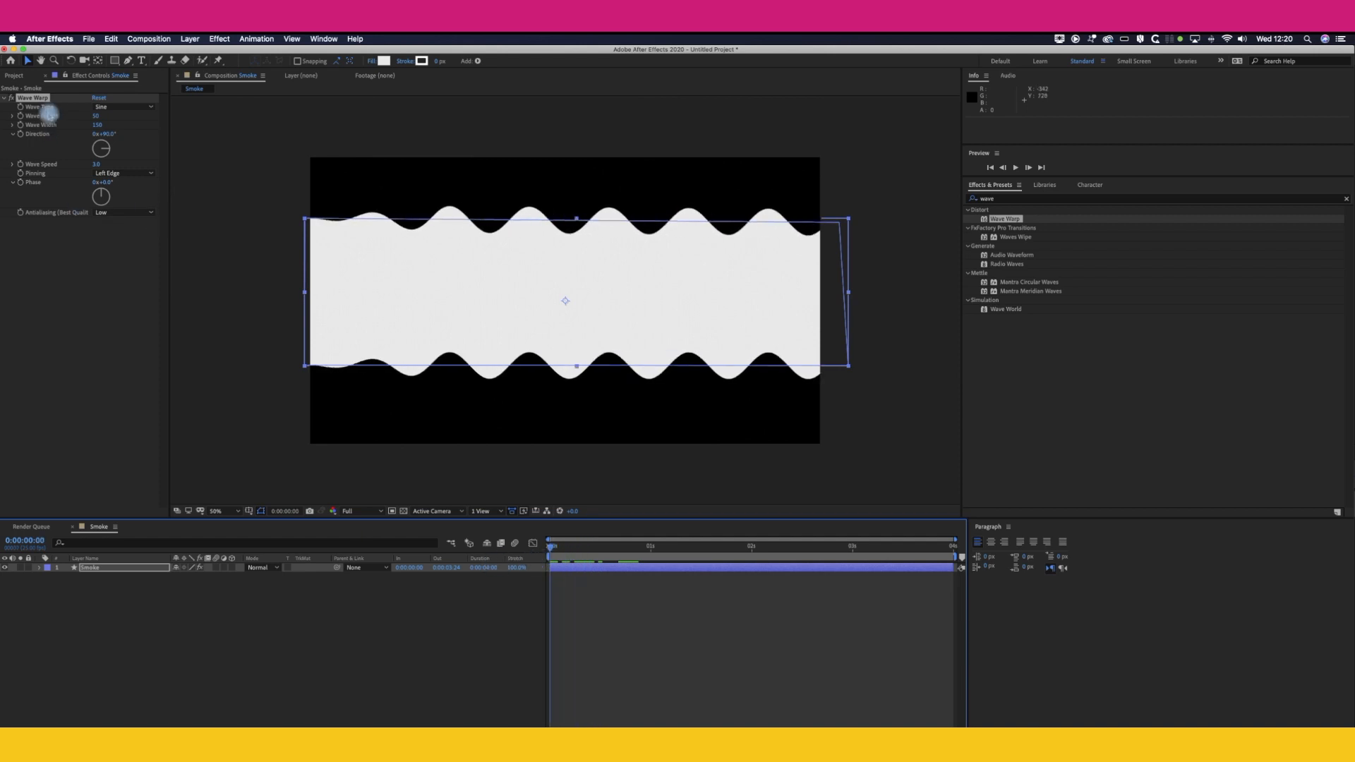
Duplicate the Wave Warp effect on the Smoke layer.
left_click(41, 235)
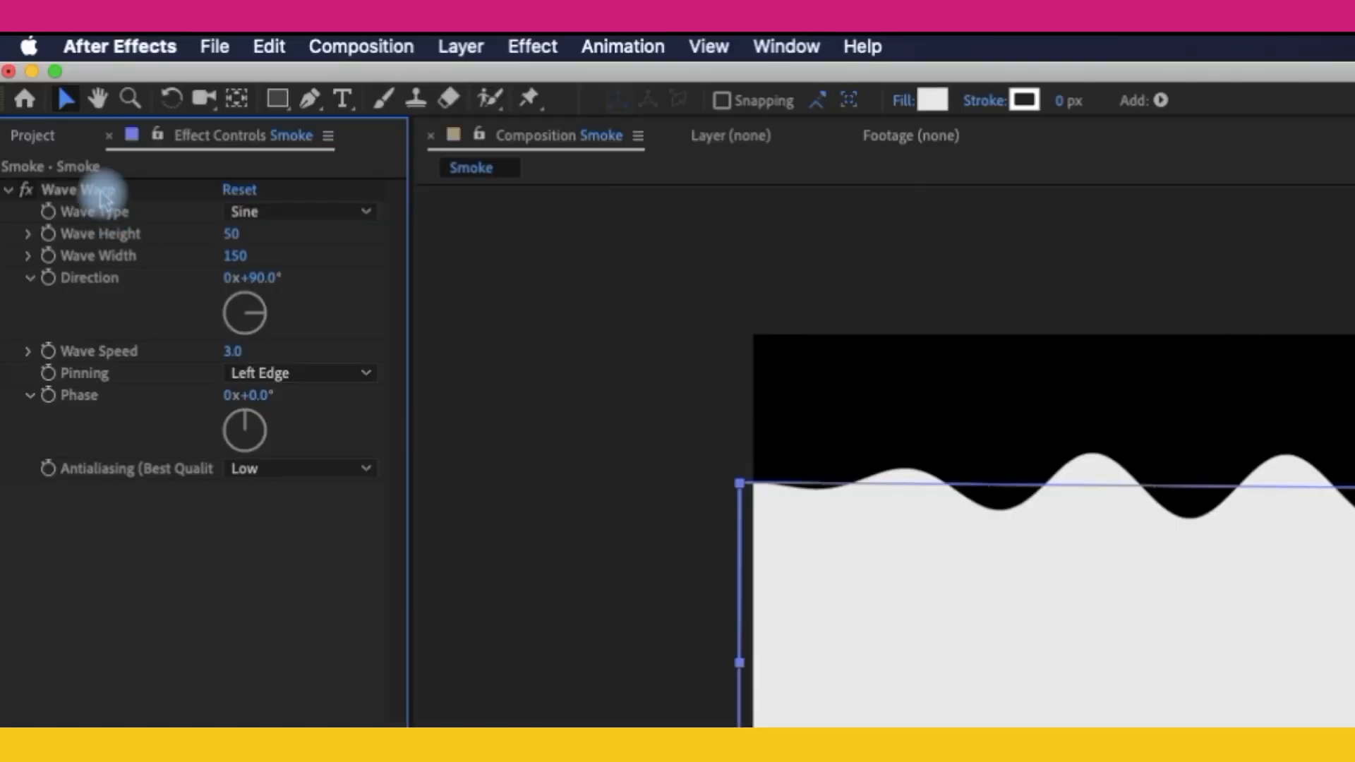
left_click(42, 101)
left_click(268, 46)
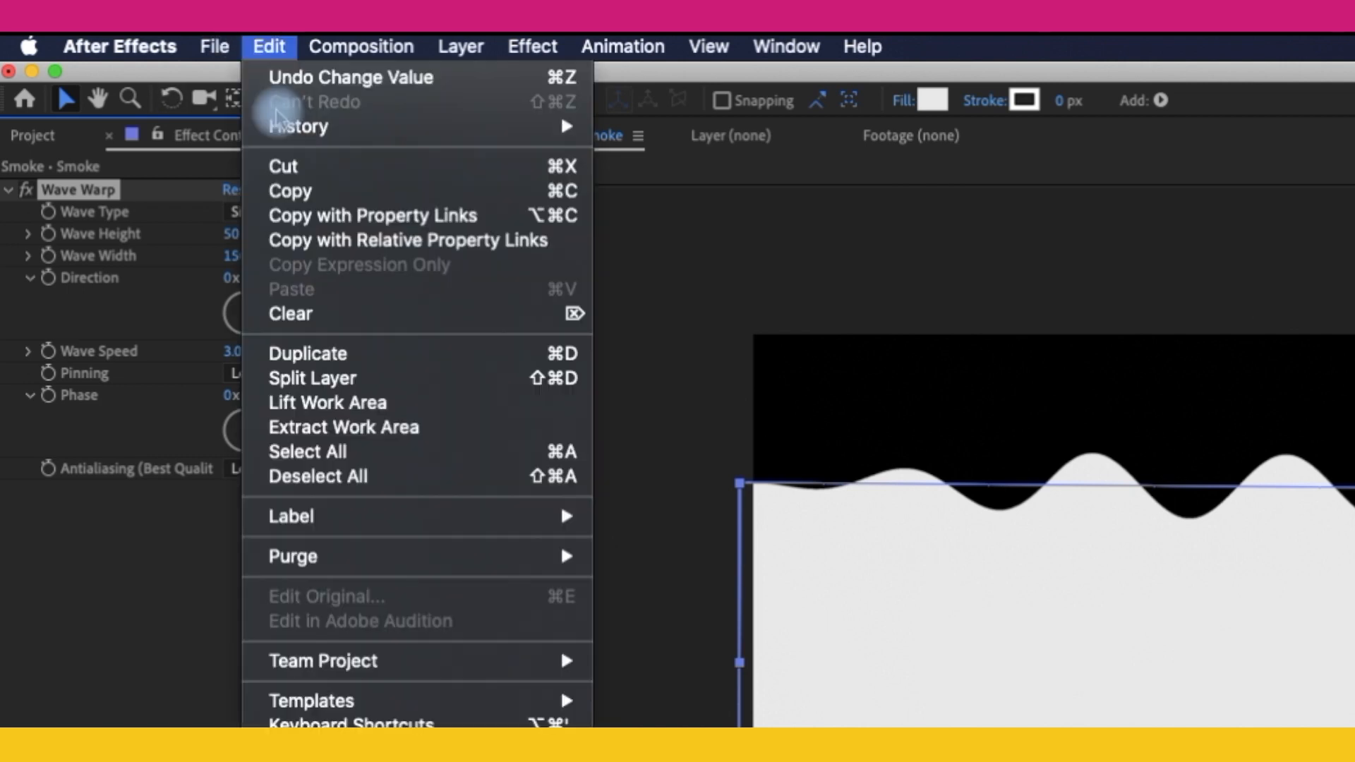
left_click(314, 353)
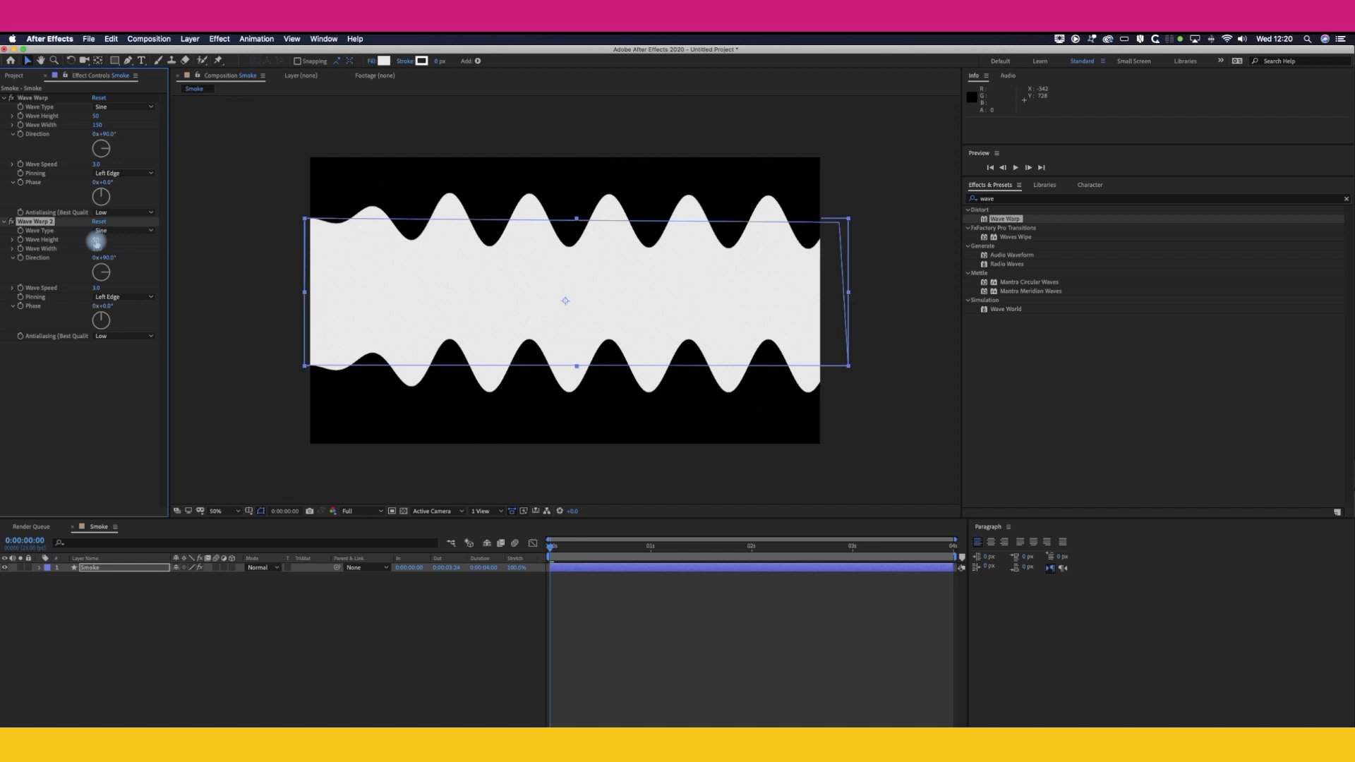
Set the second Wave Warp's Wave Width to 250 and its Wave Speed to 1.5.
left_click(99, 249)
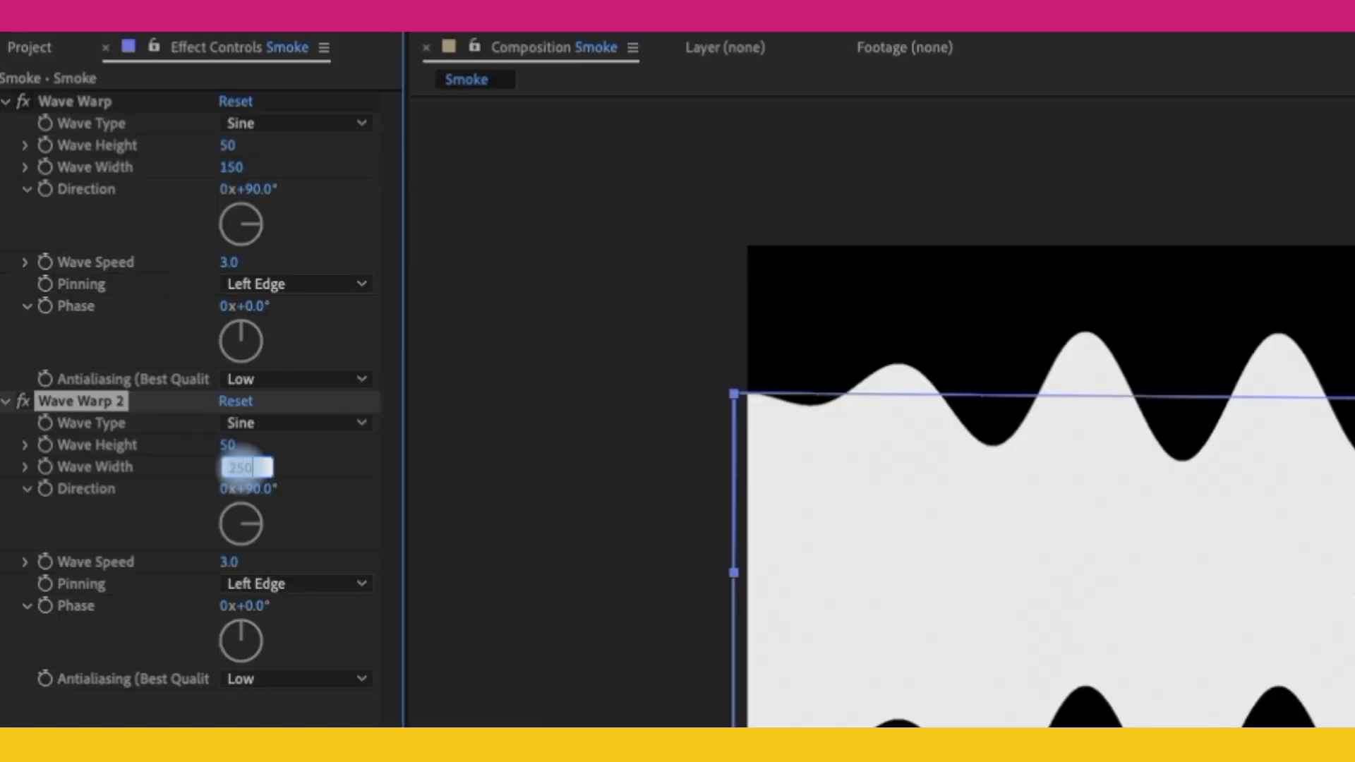
left_click(231, 563)
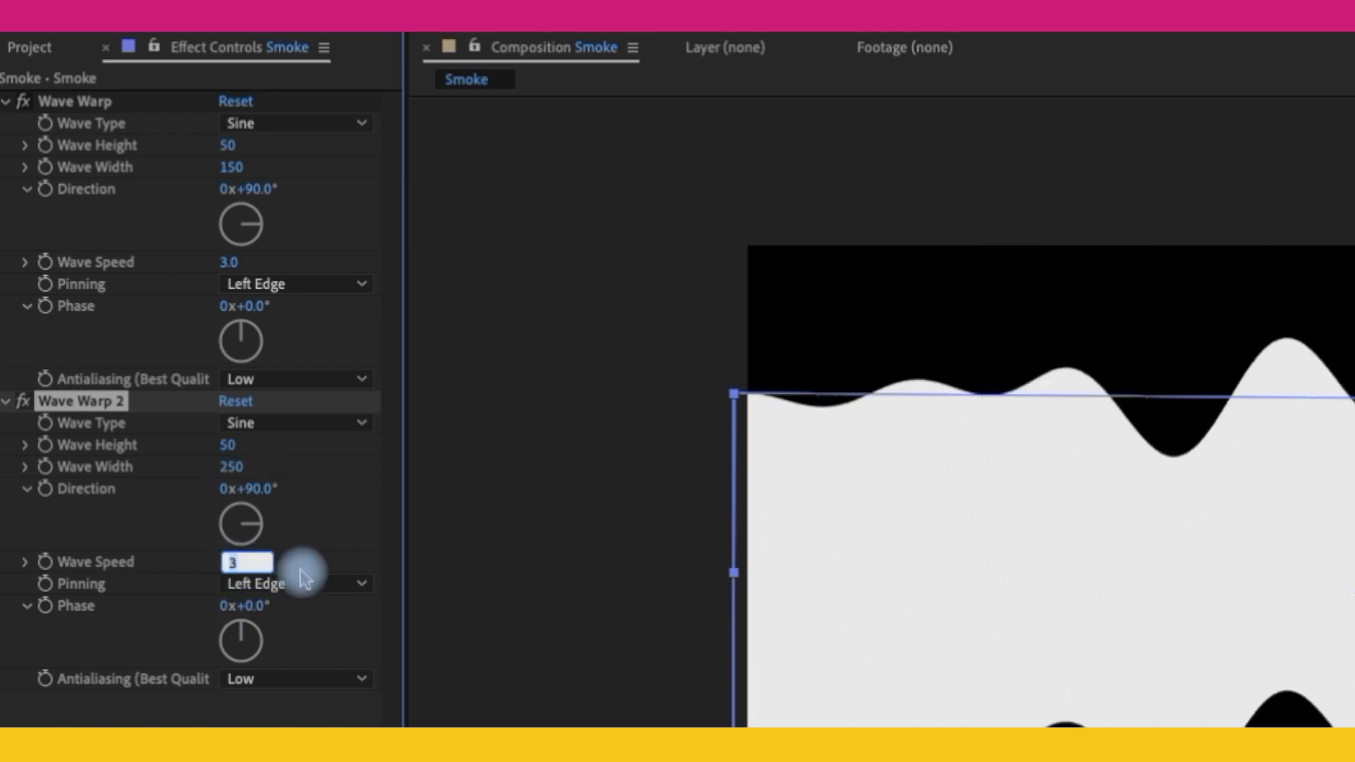
type("1.5")
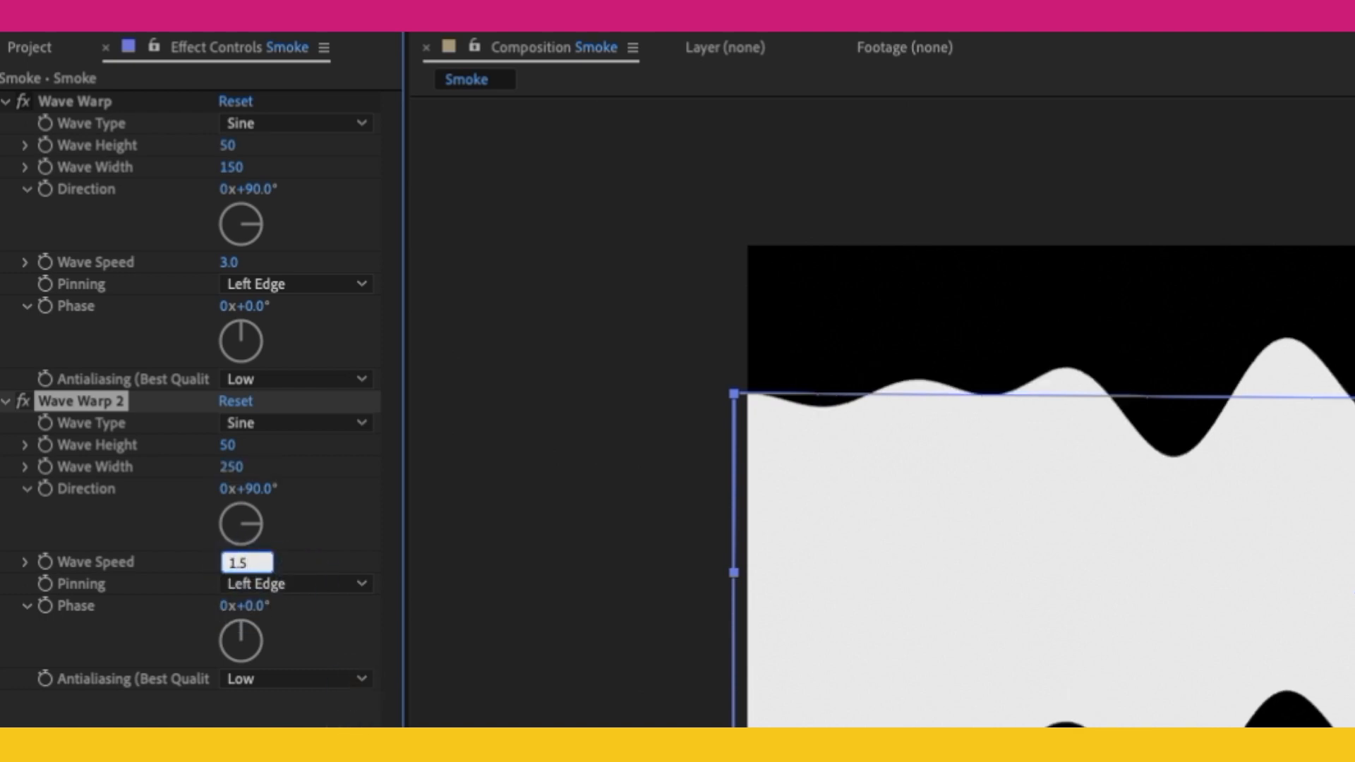
key("Return")
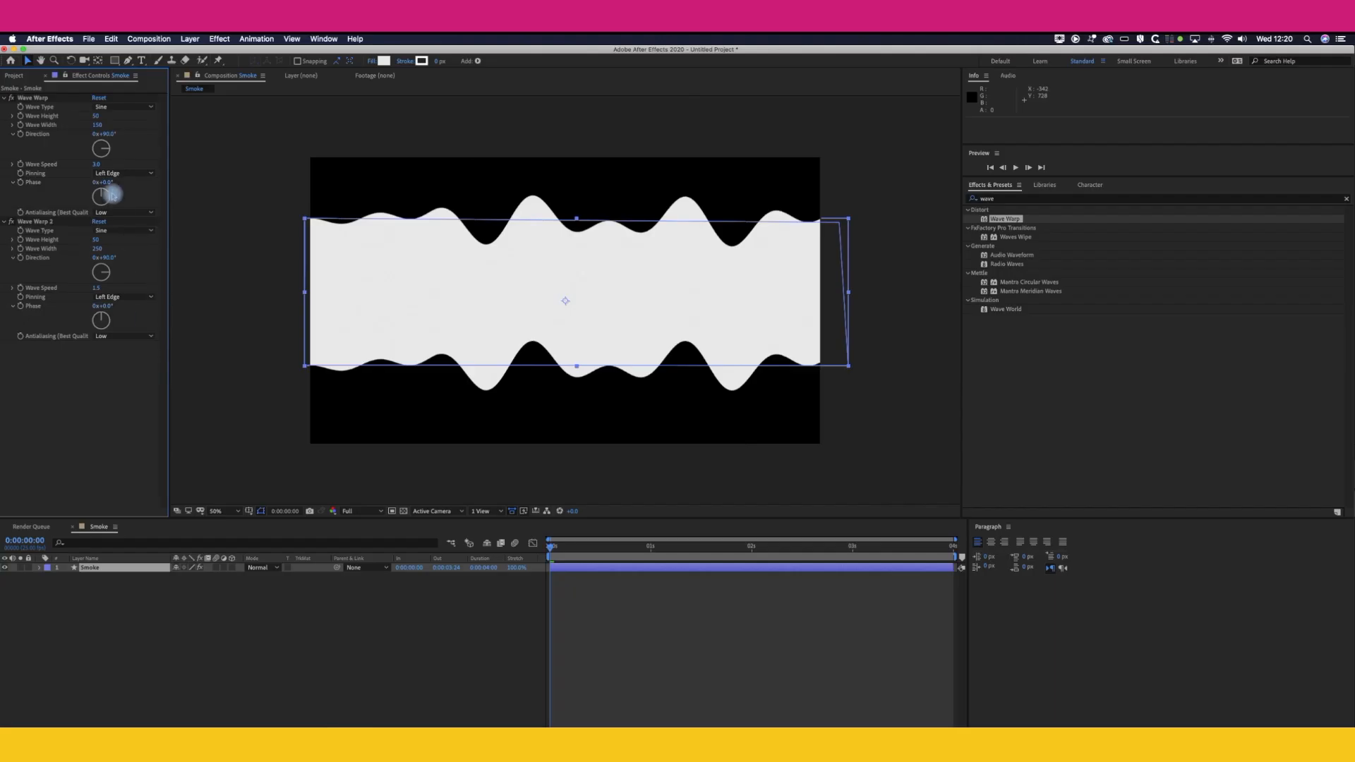
Turn the first Wave Warp's Direction to about 49° and the second's to about 112°, and scrub the timeline to check the motion.
left_click_drag(107, 150, 108, 143)
left_click(95, 245)
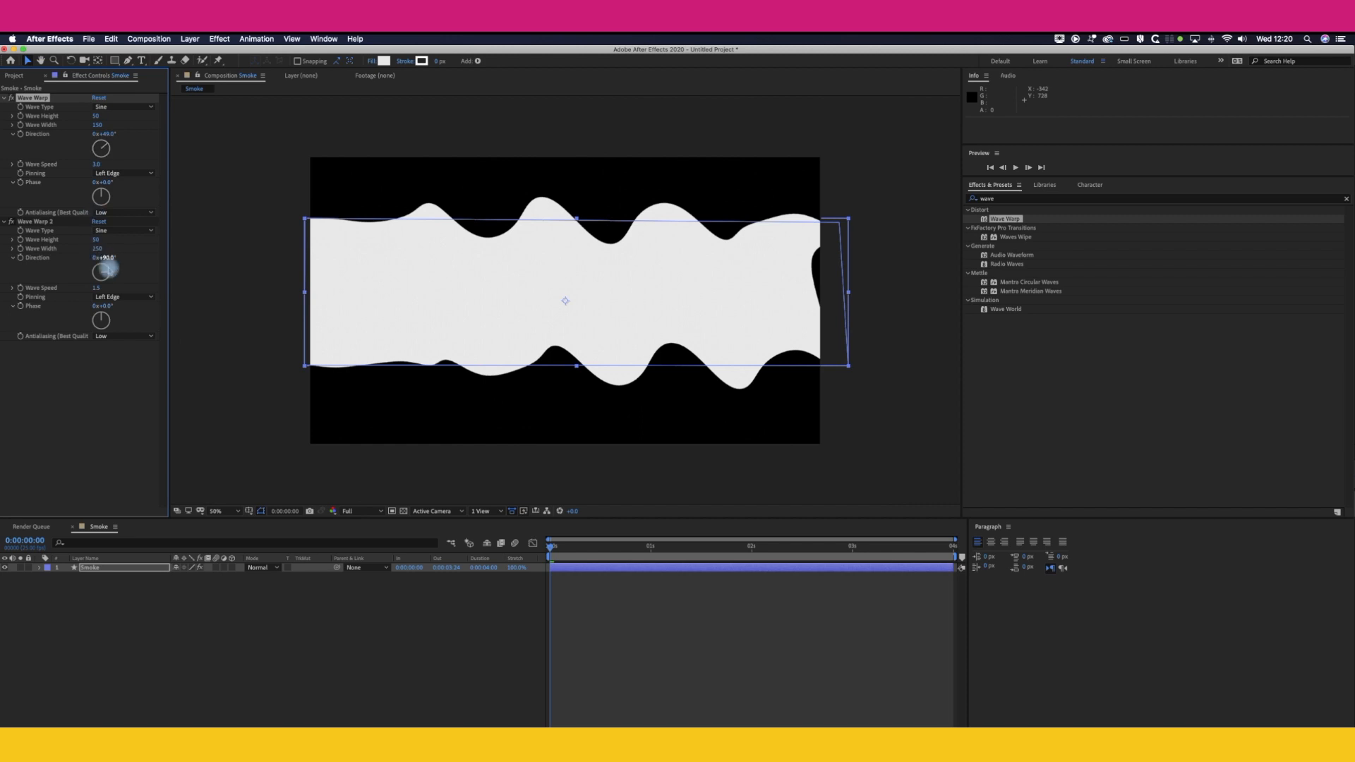
left_click_drag(106, 272, 109, 278)
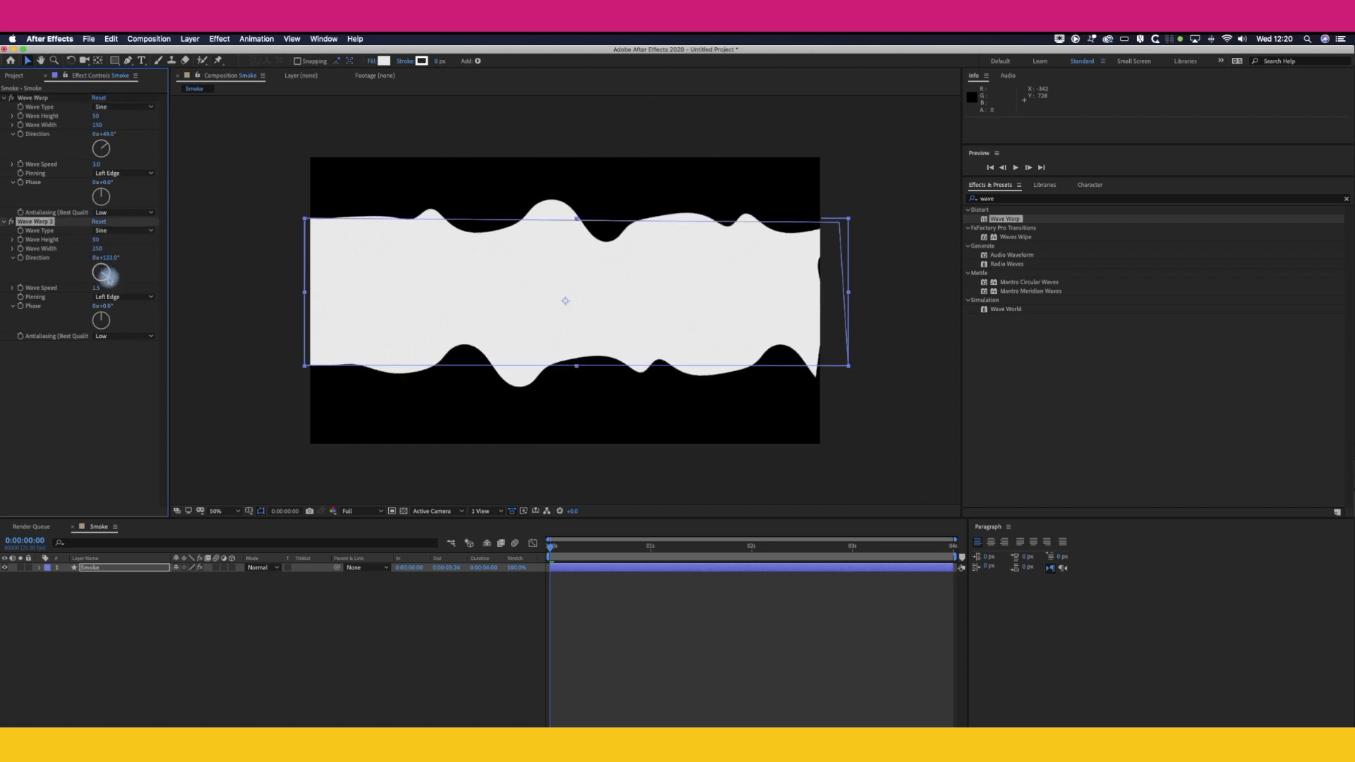
left_click_drag(584, 545, 545, 557)
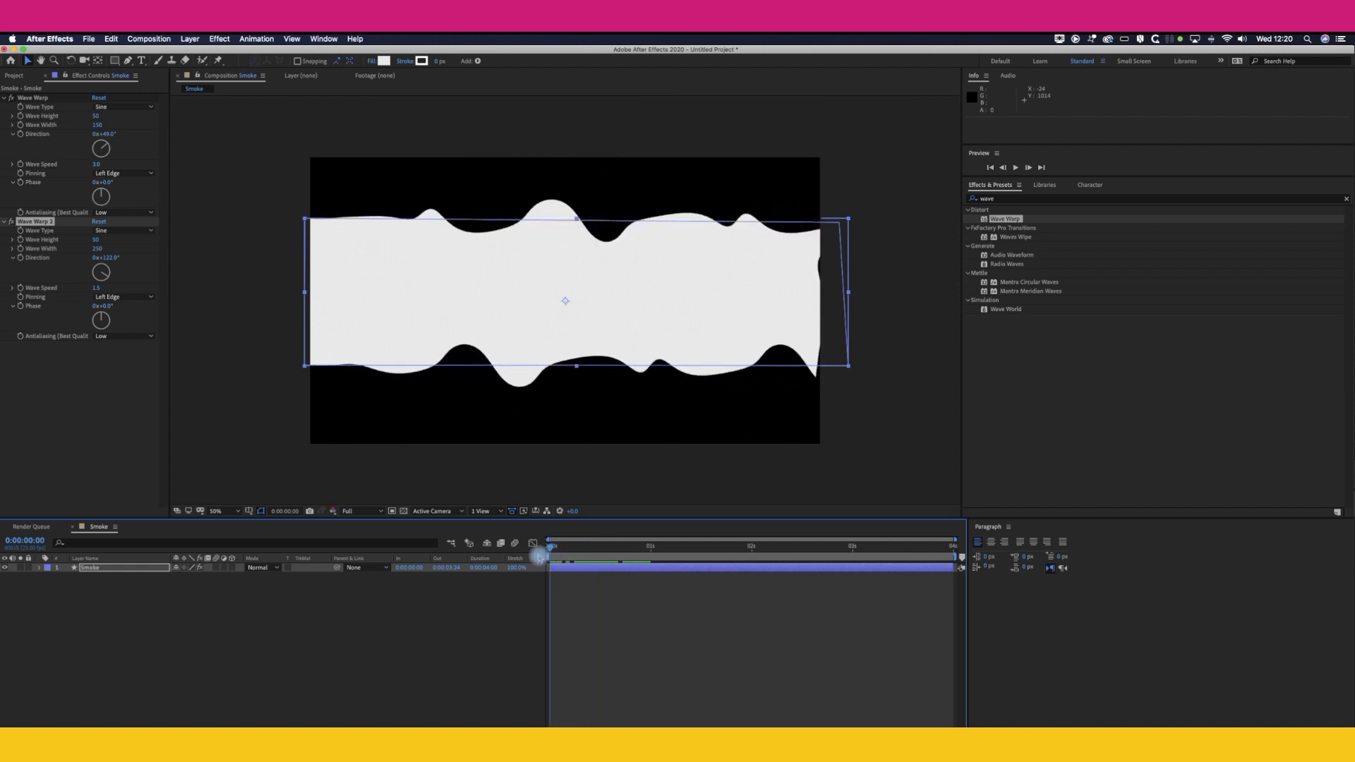
Bring the smoke shape's two left corner points almost together at mid-height with the Pen tool, just inside the frame's left edge.
left_click_drag(304, 221, 305, 225)
key("super+z")
left_click_drag(127, 60, 150, 63)
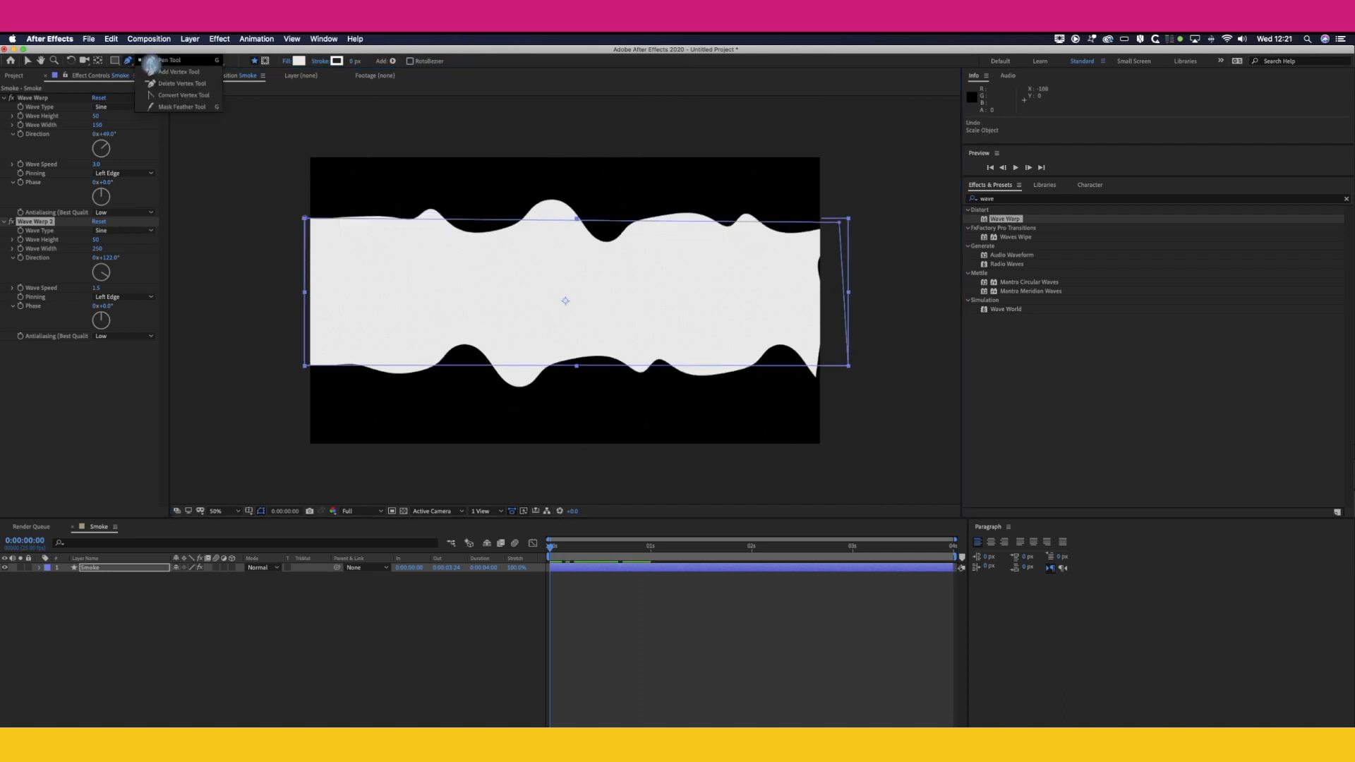
left_click(306, 224)
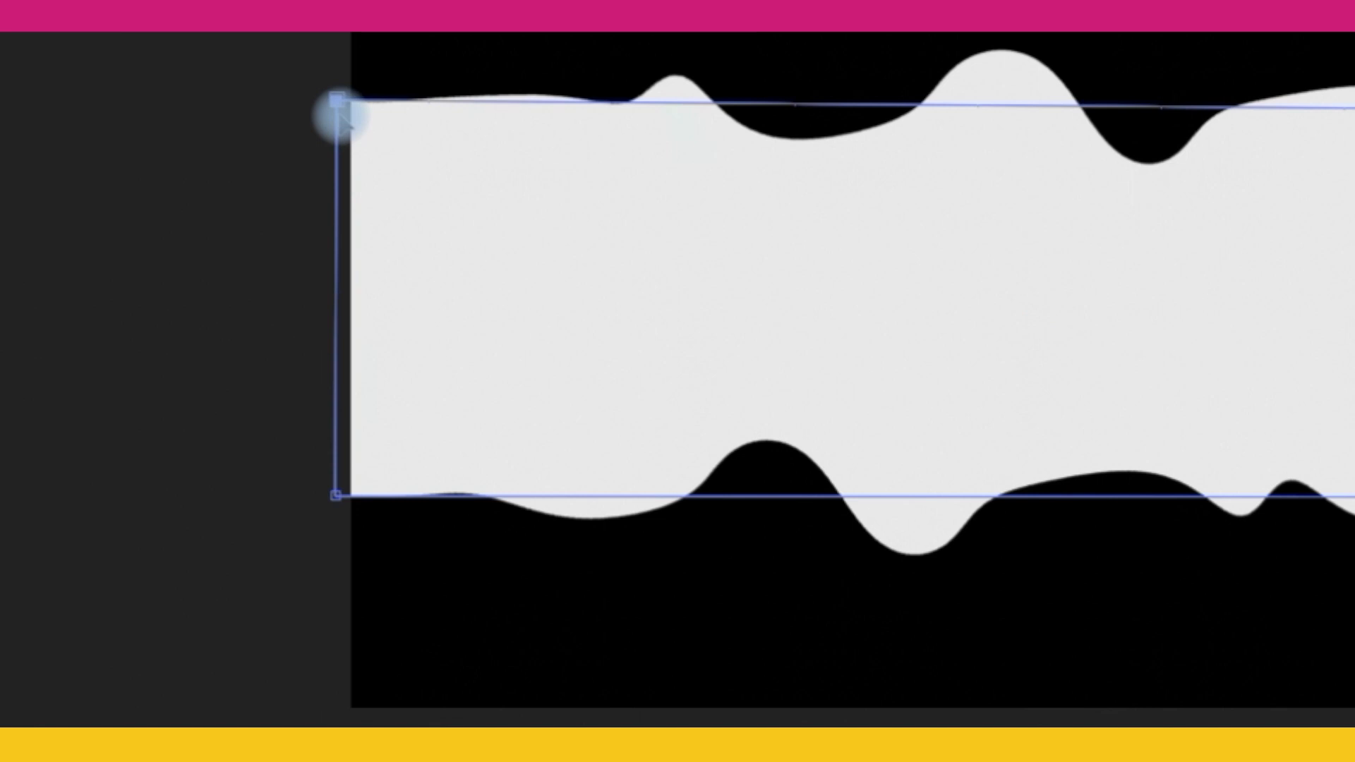
left_click_drag(339, 112, 362, 284)
left_click(353, 500)
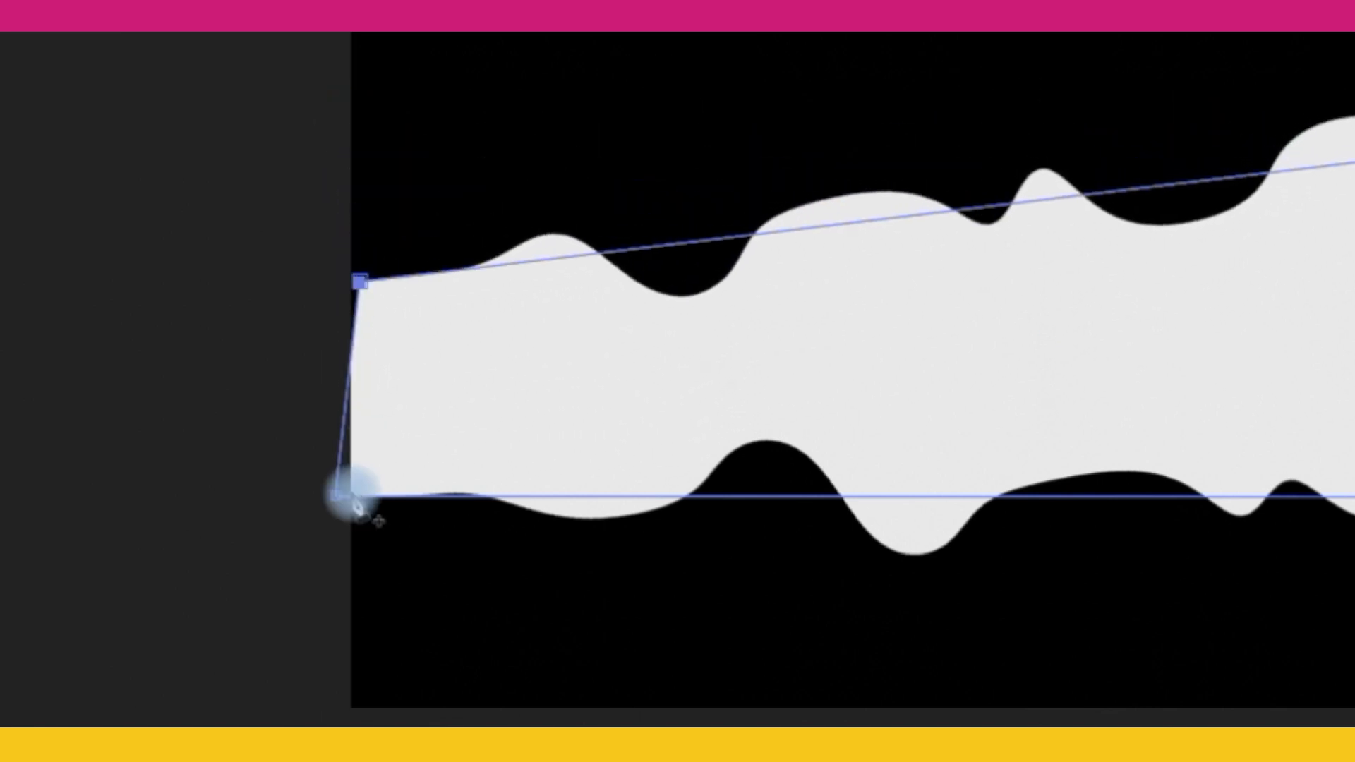
left_click_drag(353, 500, 314, 292)
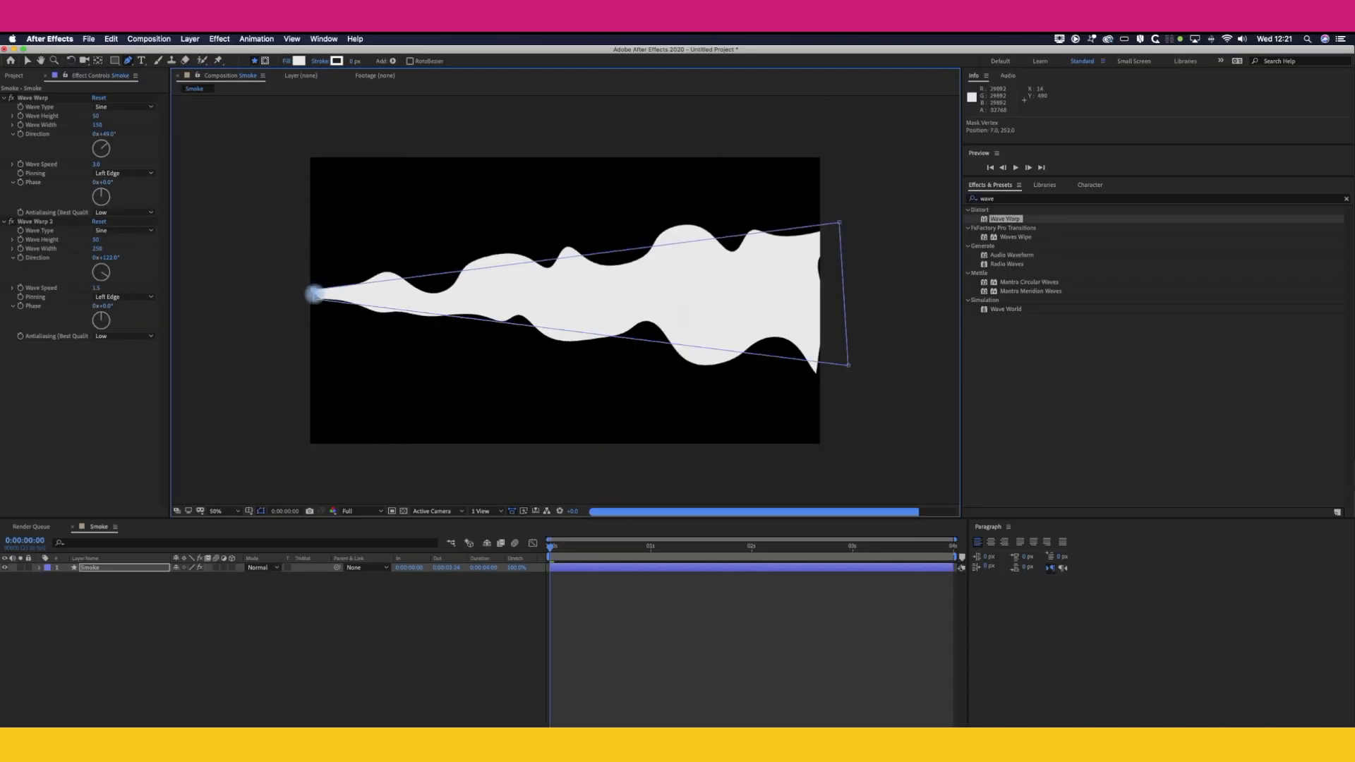
Move the smoke shape's two right corner points inside the frame and nudge the narrow left tip slightly inward.
left_click_drag(841, 224, 822, 200)
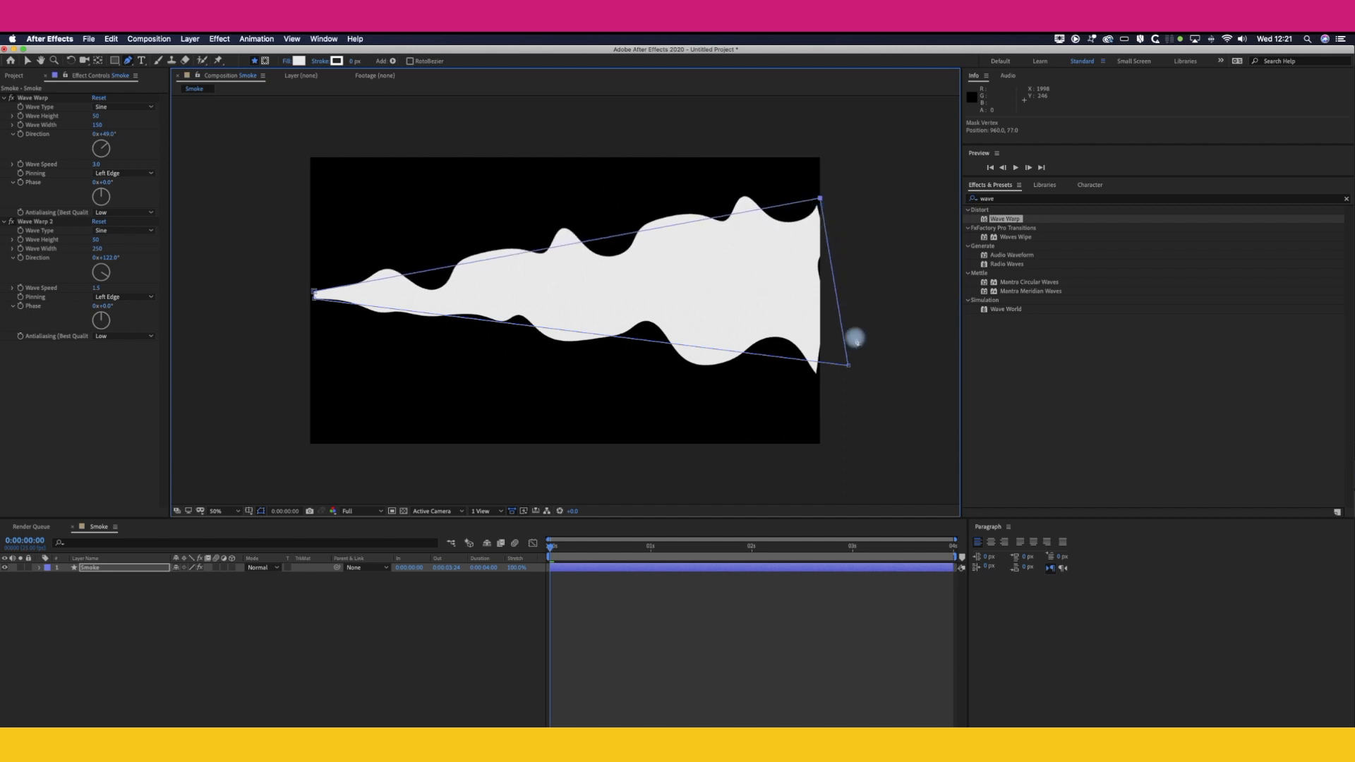
left_click_drag(849, 365, 793, 357)
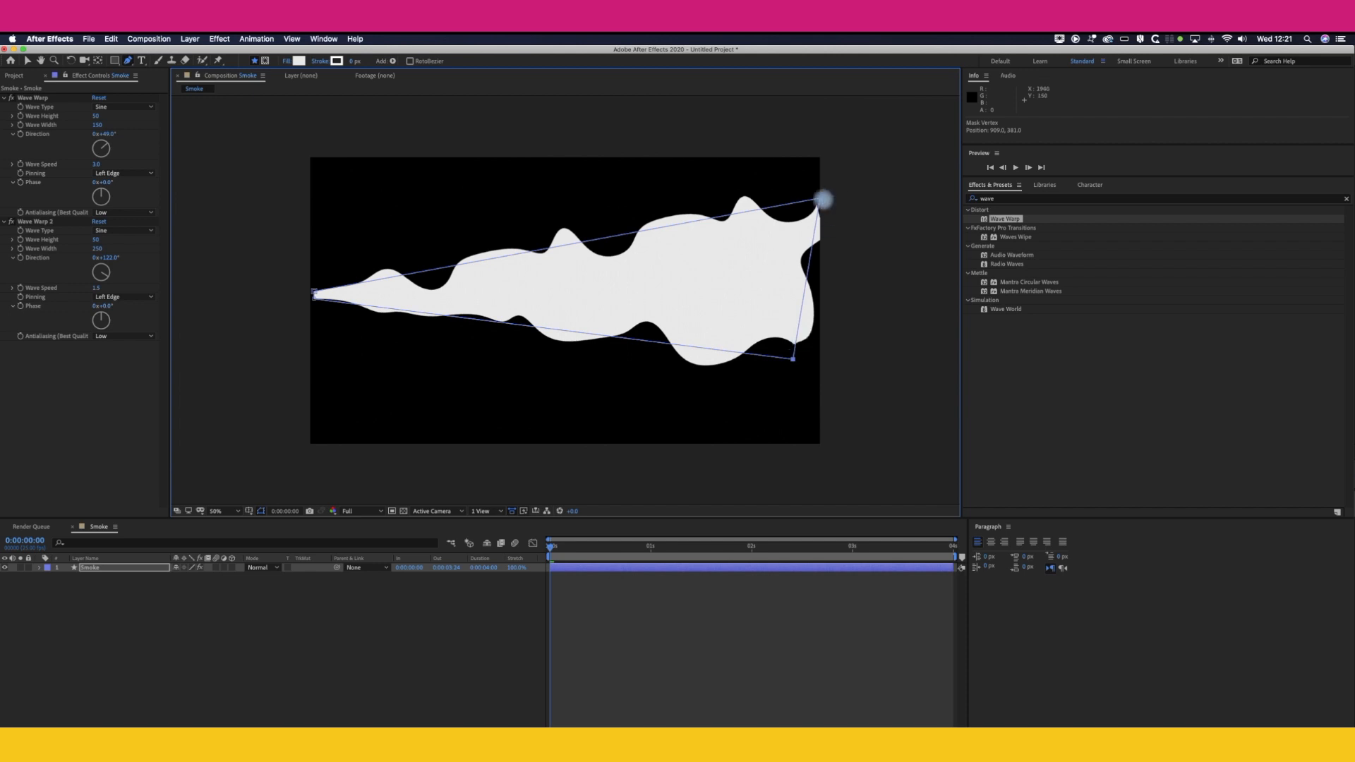
left_click_drag(815, 201, 801, 203)
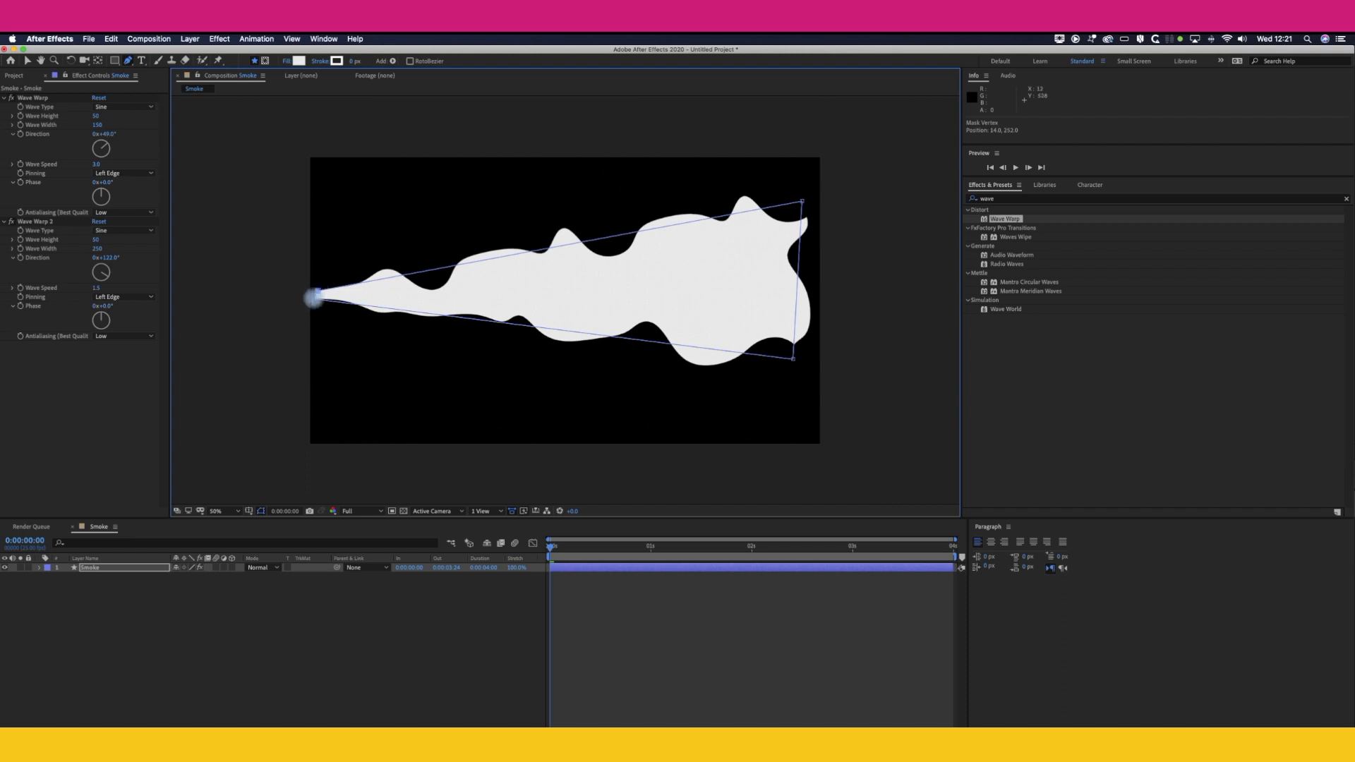
left_click_drag(315, 297, 316, 297)
Preview the tapered smoke animation from the start of the timeline.
left_click_drag(591, 553, 542, 549)
key("space")
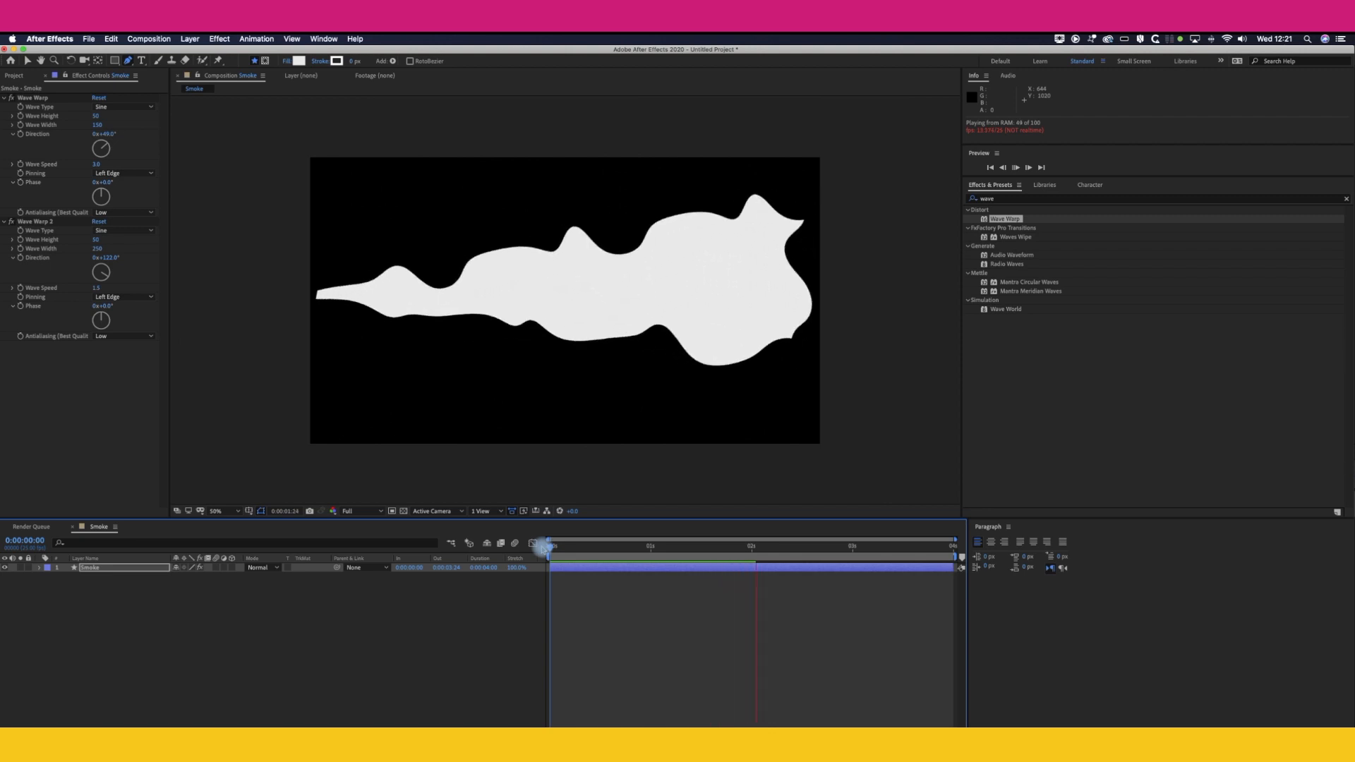
key("space")
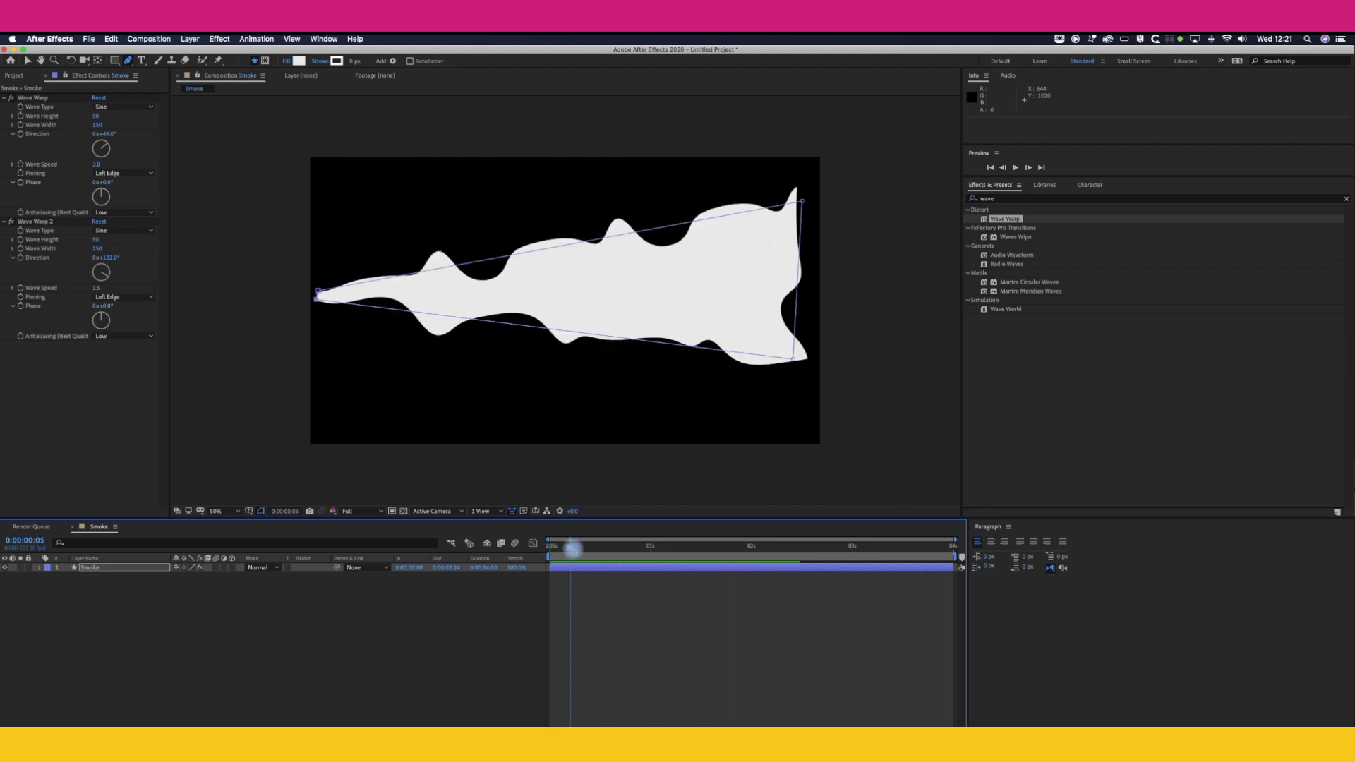
Find the Bezier Warp effect and apply it to the smoke shape.
left_click(1011, 199)
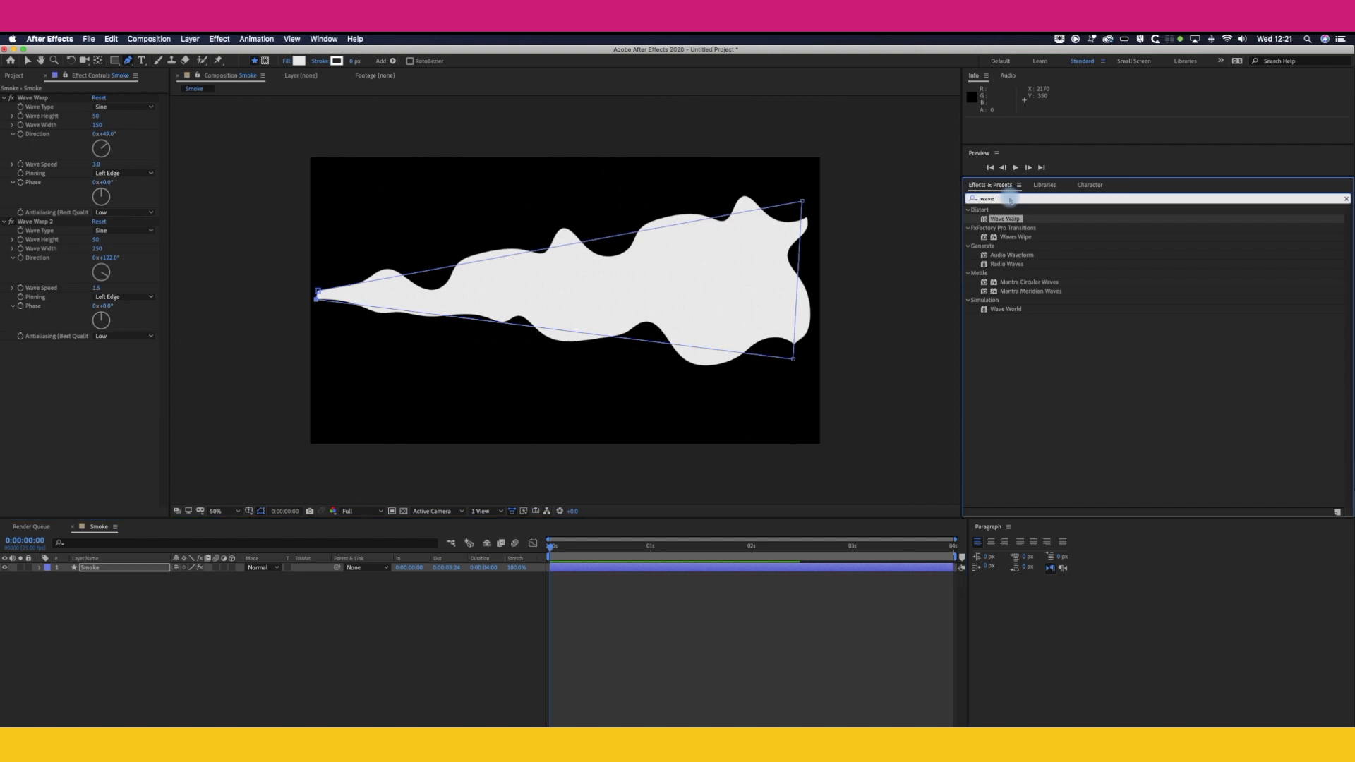
type("bez")
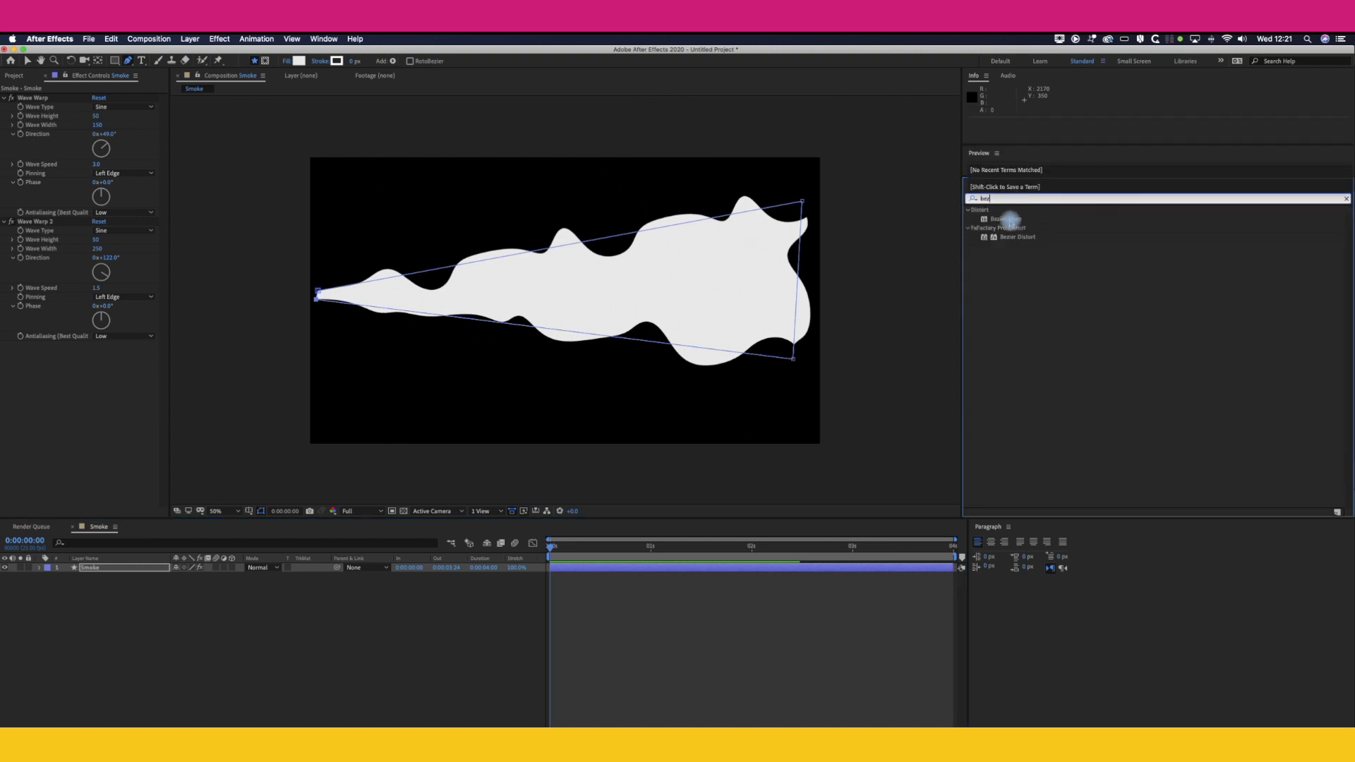
left_click_drag(1009, 218, 762, 273)
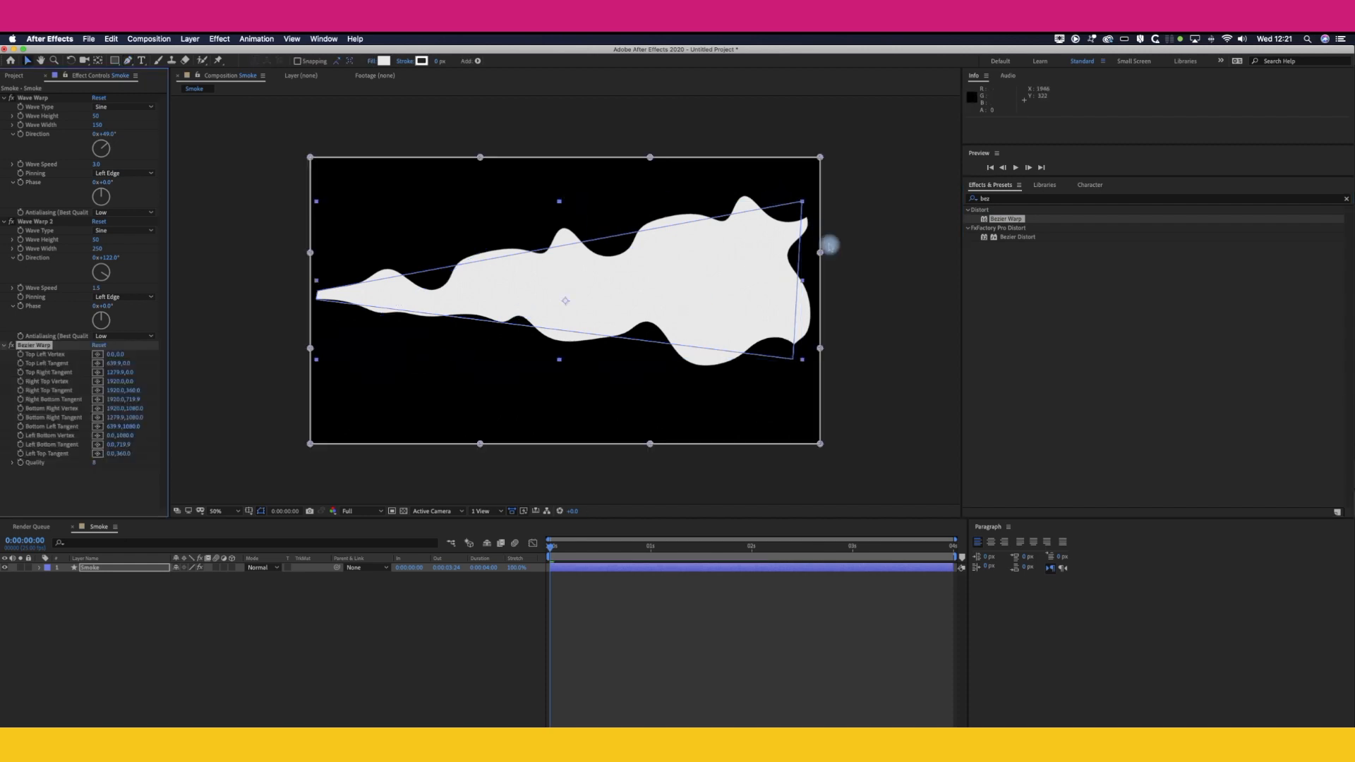
Nudge the Bezier Warp's Right Top and Top Left vertices and Left Bottom and Bottom Right tangents, and scale the layer to about 98% by 97%.
left_click_drag(821, 157, 803, 155)
left_click_drag(313, 349, 325, 349)
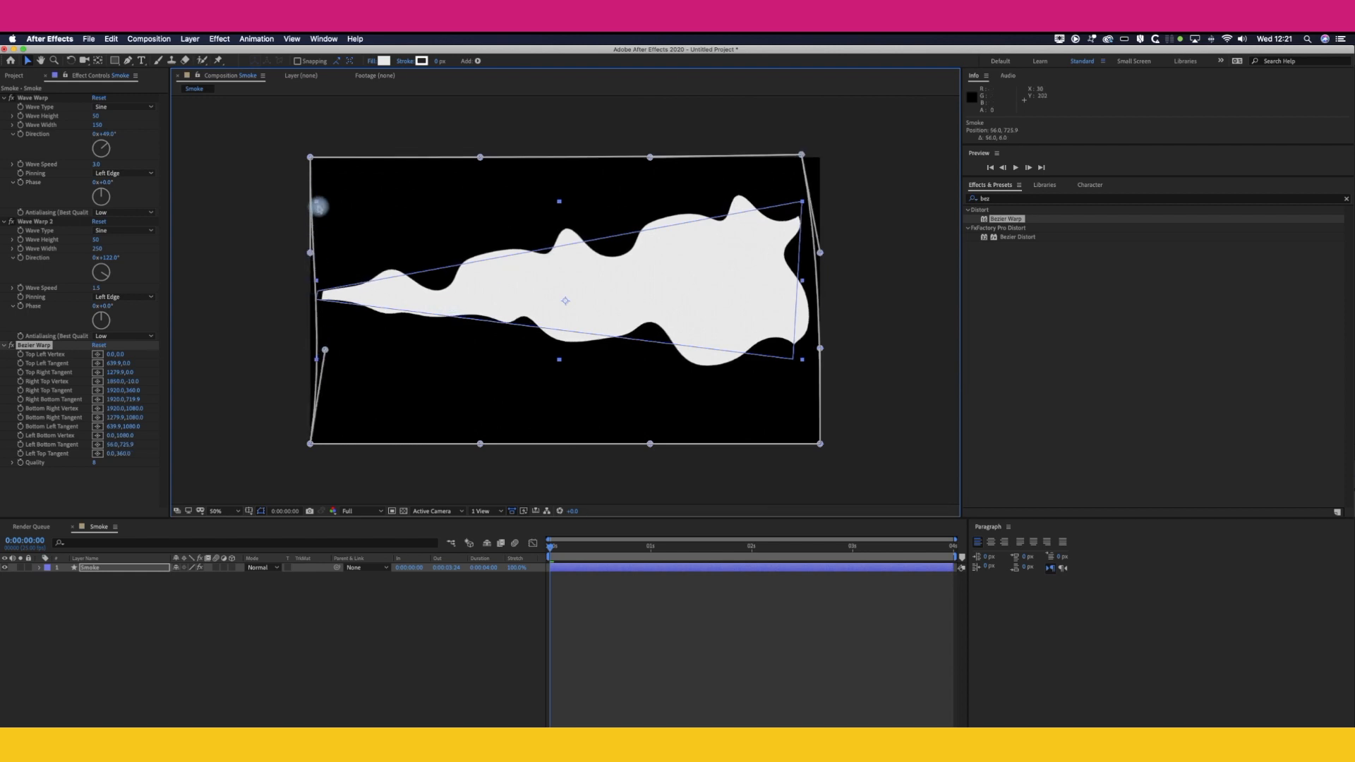
left_click_drag(320, 204, 323, 207)
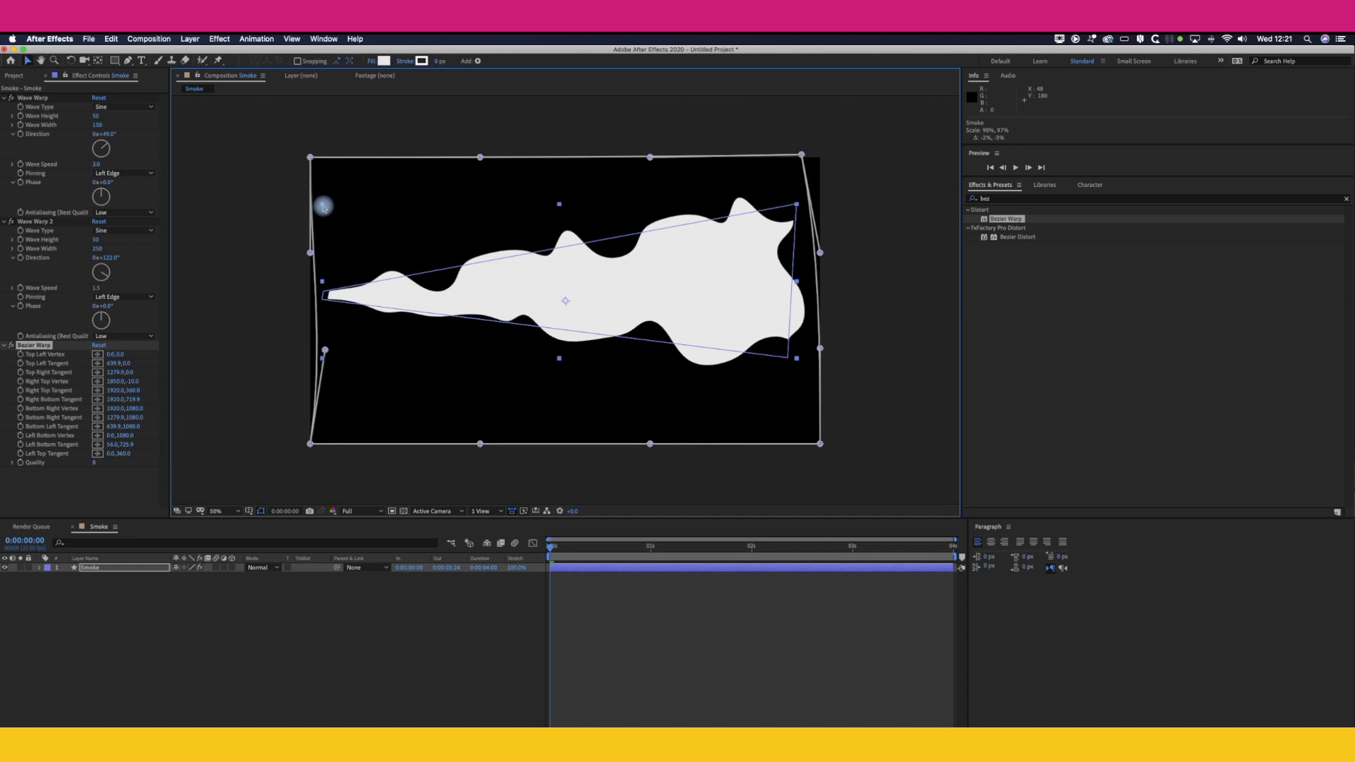
left_click_drag(647, 441, 645, 441)
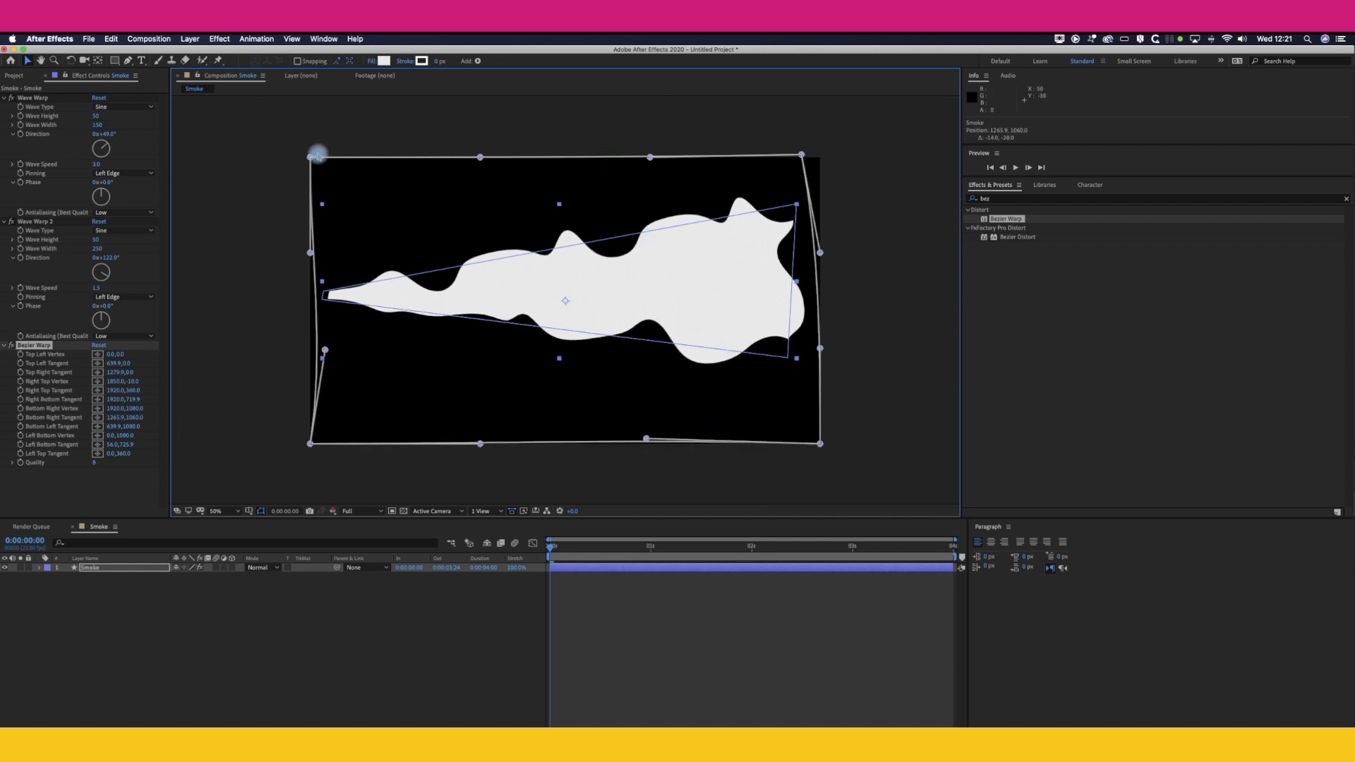
left_click_drag(312, 157, 314, 164)
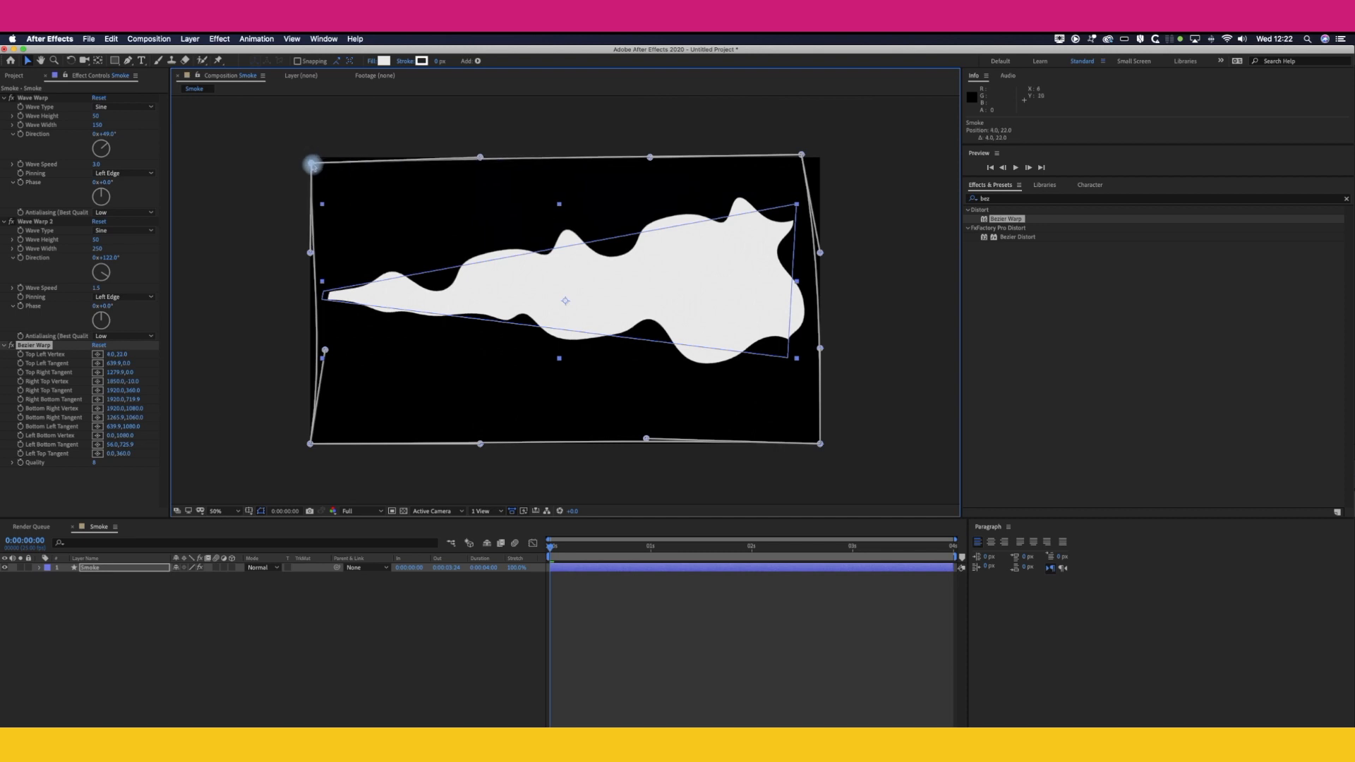
Find the Grow Bounds utility effect and apply it to the smoke shape.
left_click(1001, 200)
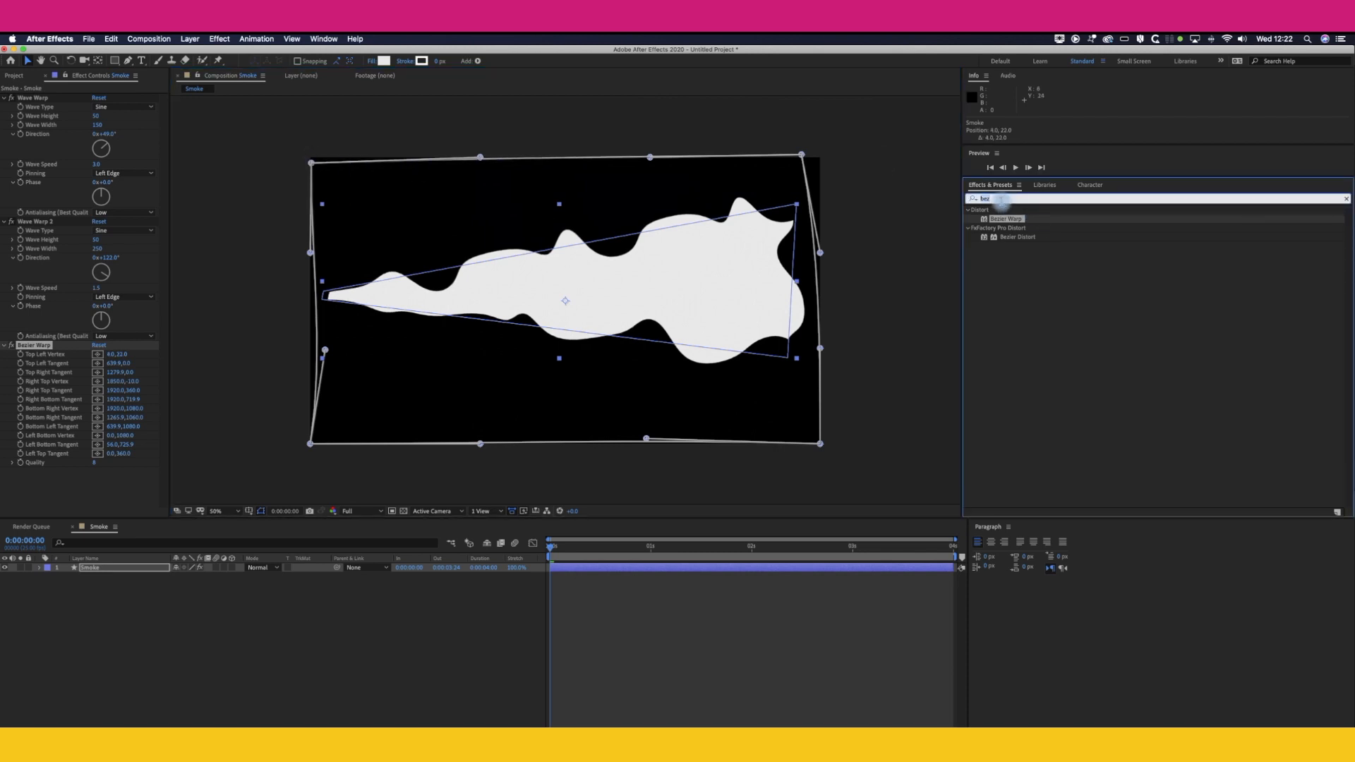
key("BackSpace")
key("BackSpace")
key("BackSpace")
type("grow")
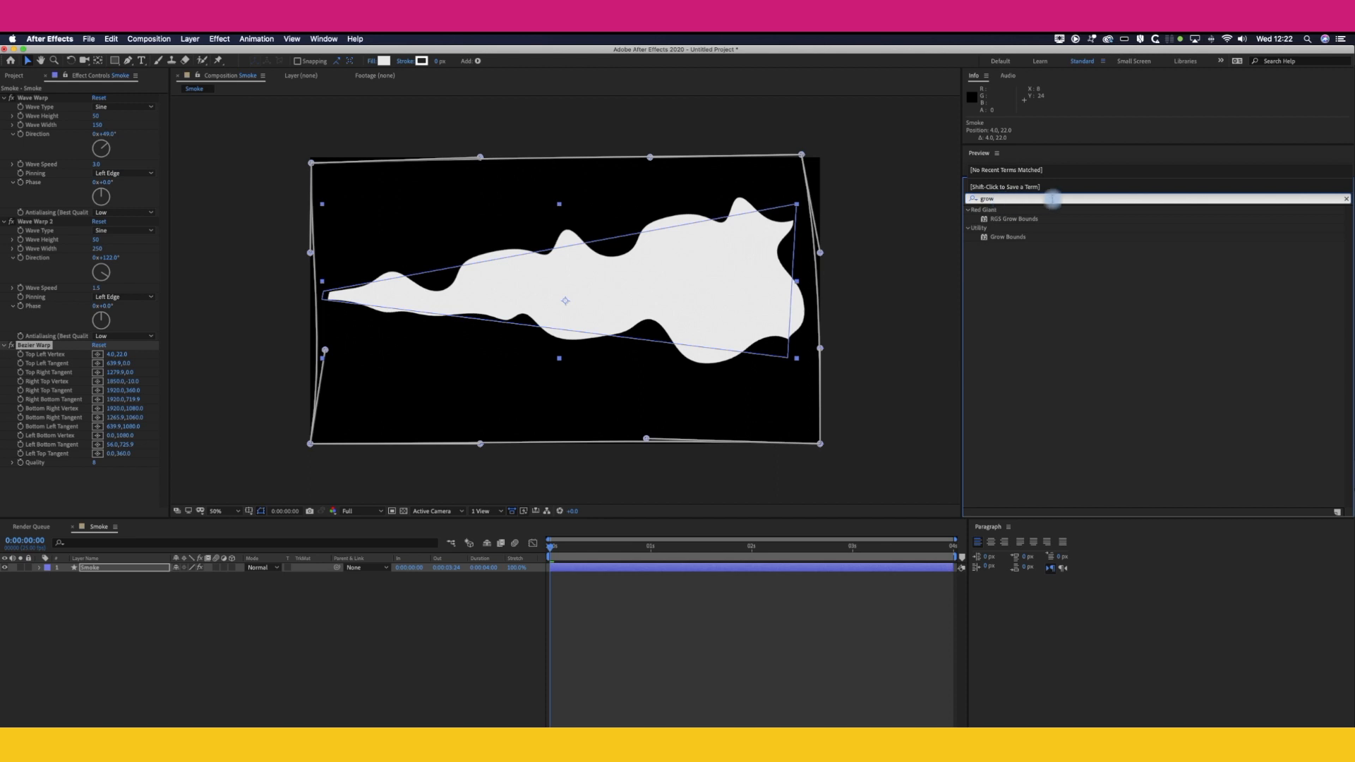
left_click_drag(1011, 237, 737, 290)
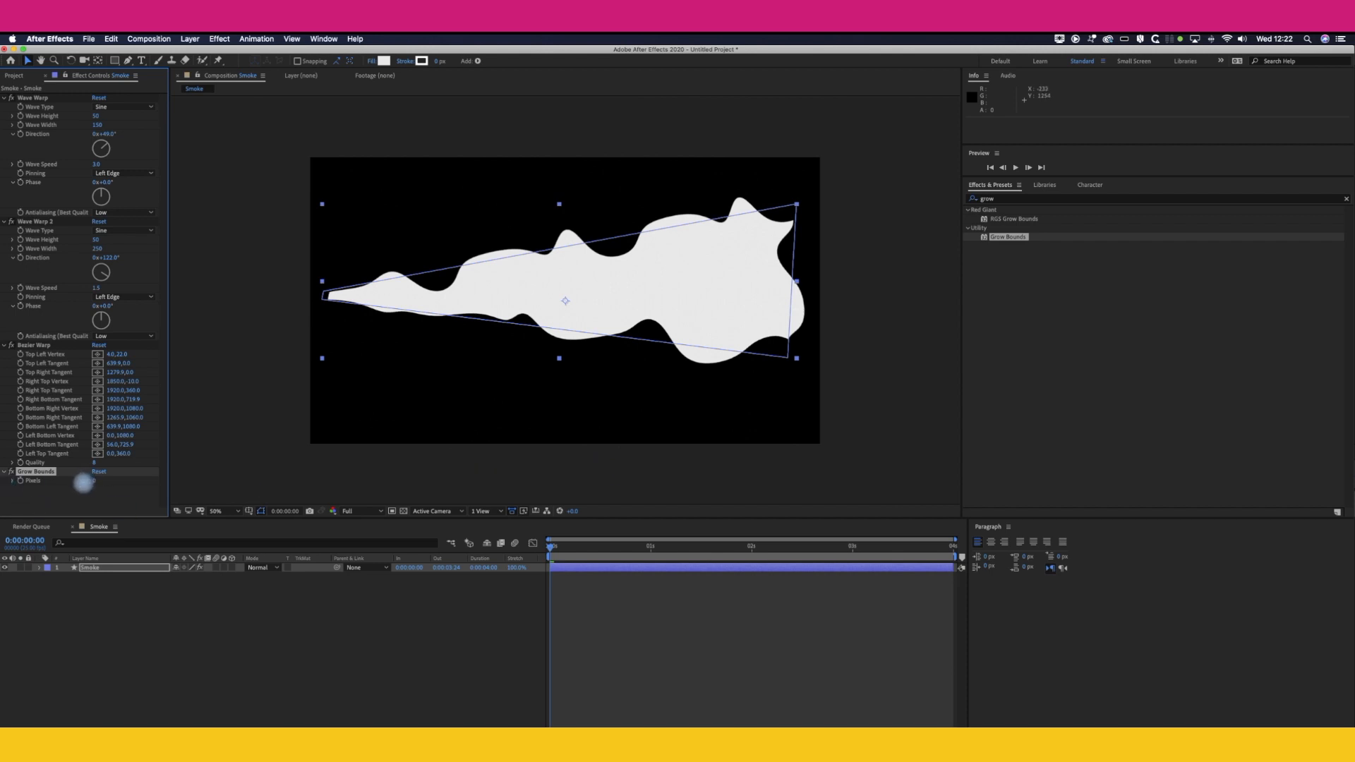
Preview the smoke animation from the start of the timeline with all the effects applied.
left_click_drag(596, 546, 536, 558)
key("space")
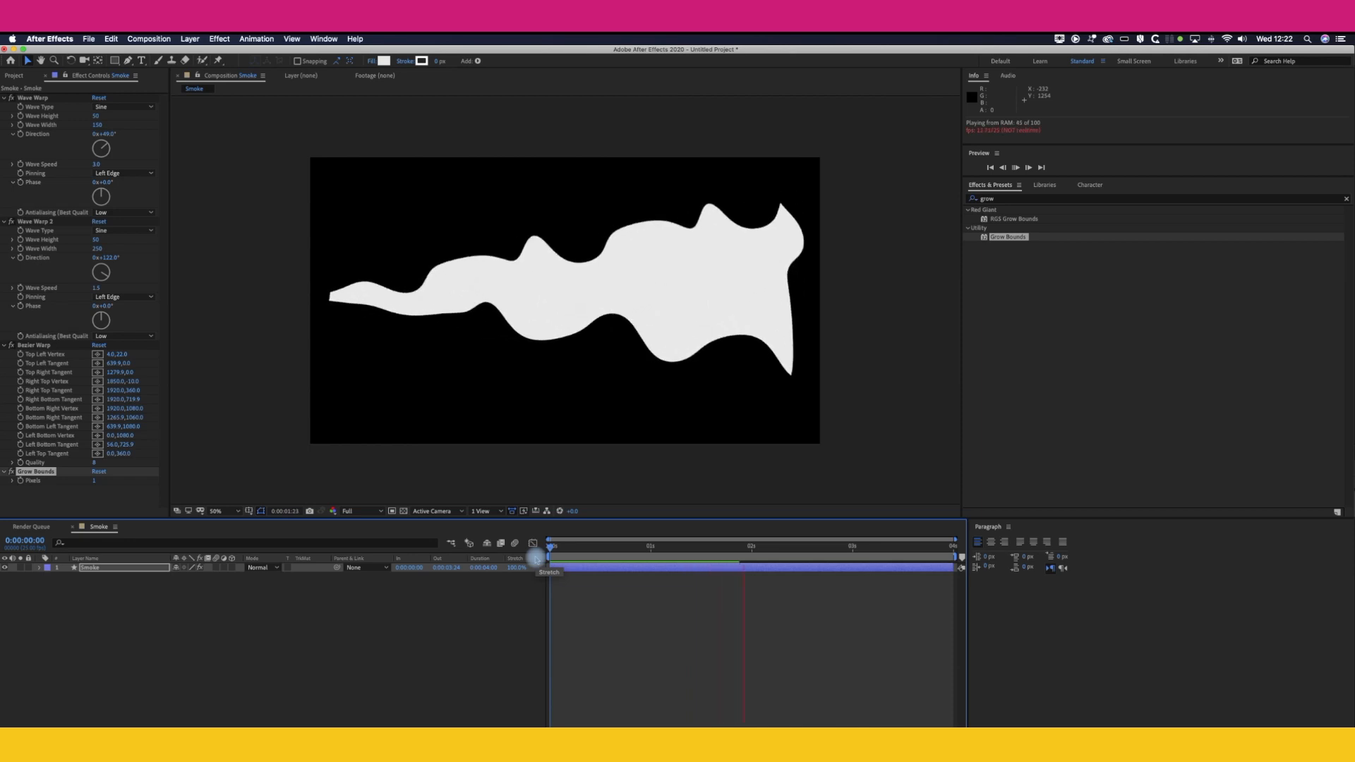
key("space")
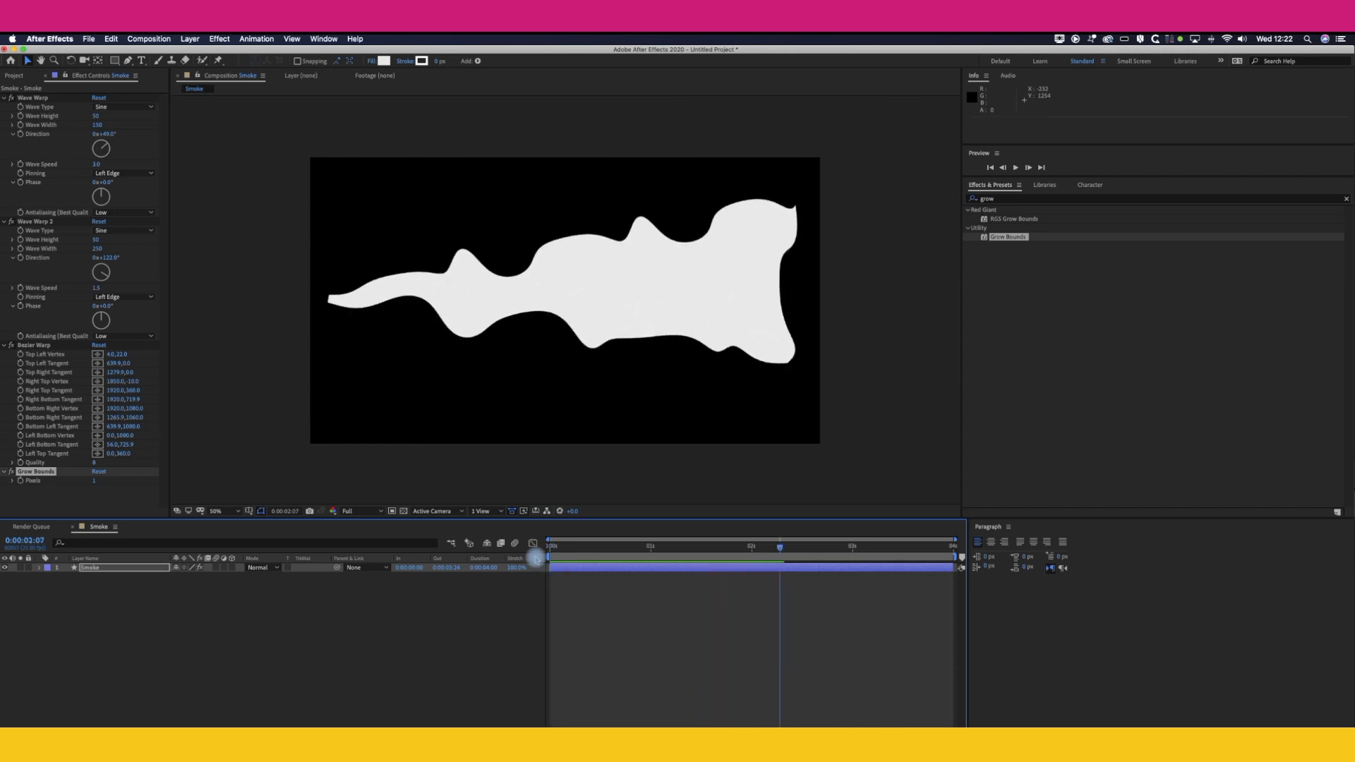
Set the Smoke composition's frame rate to 12 frames per second.
left_click(706, 632)
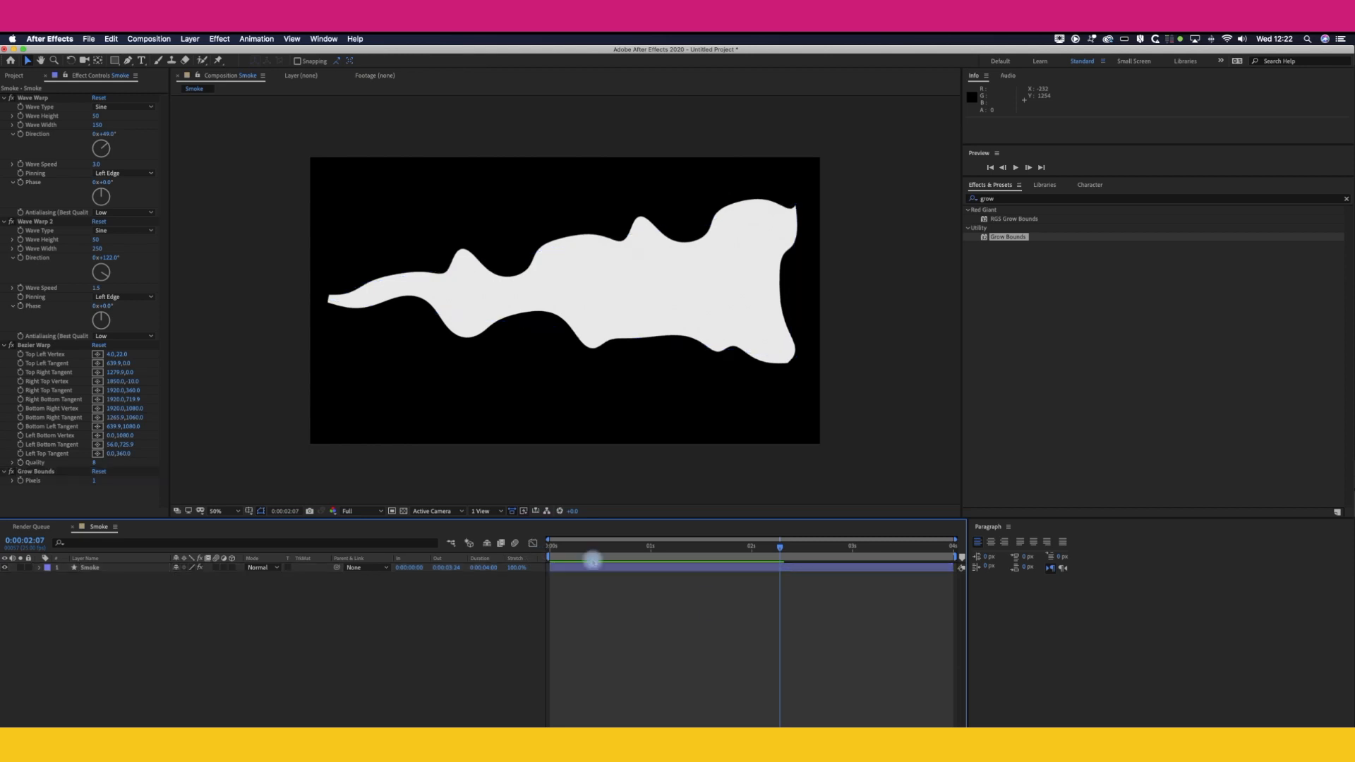
left_click(35, 174)
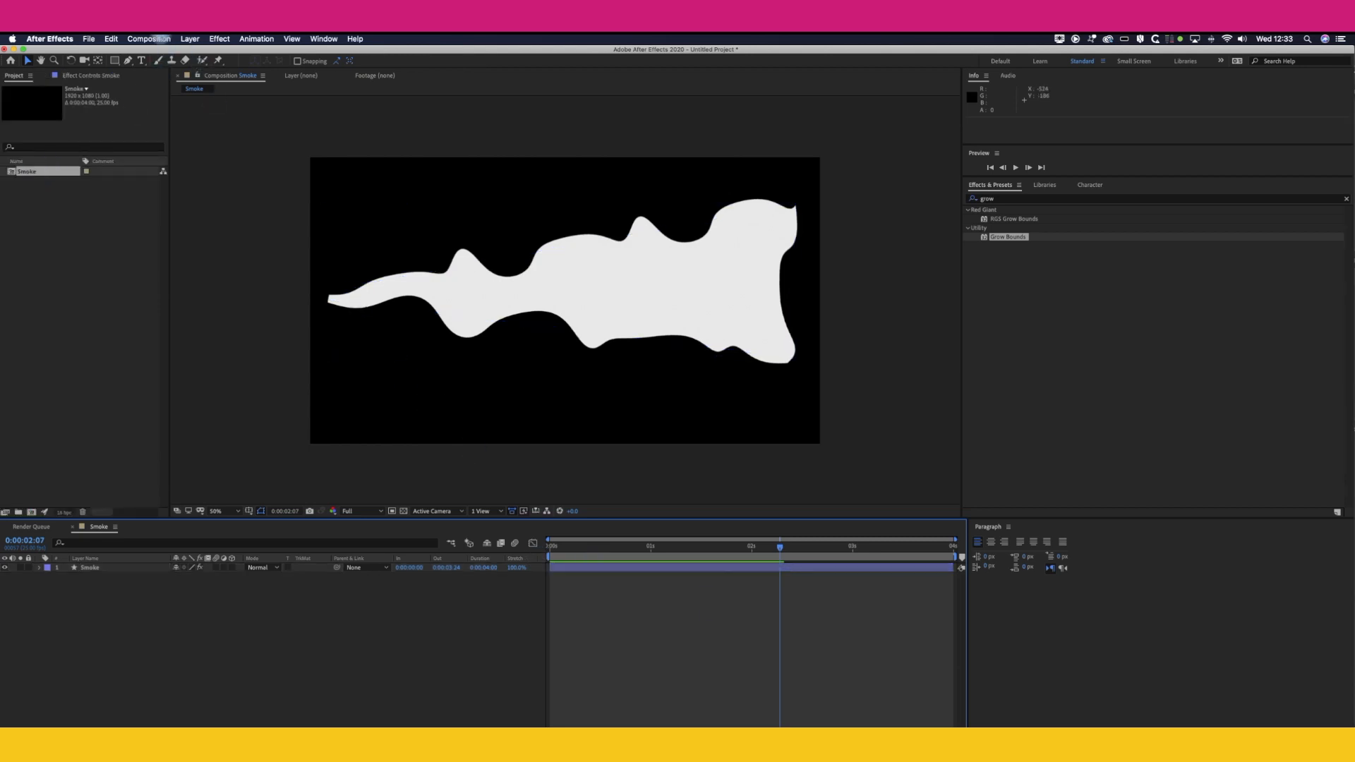
left_click(149, 38)
left_click(164, 68)
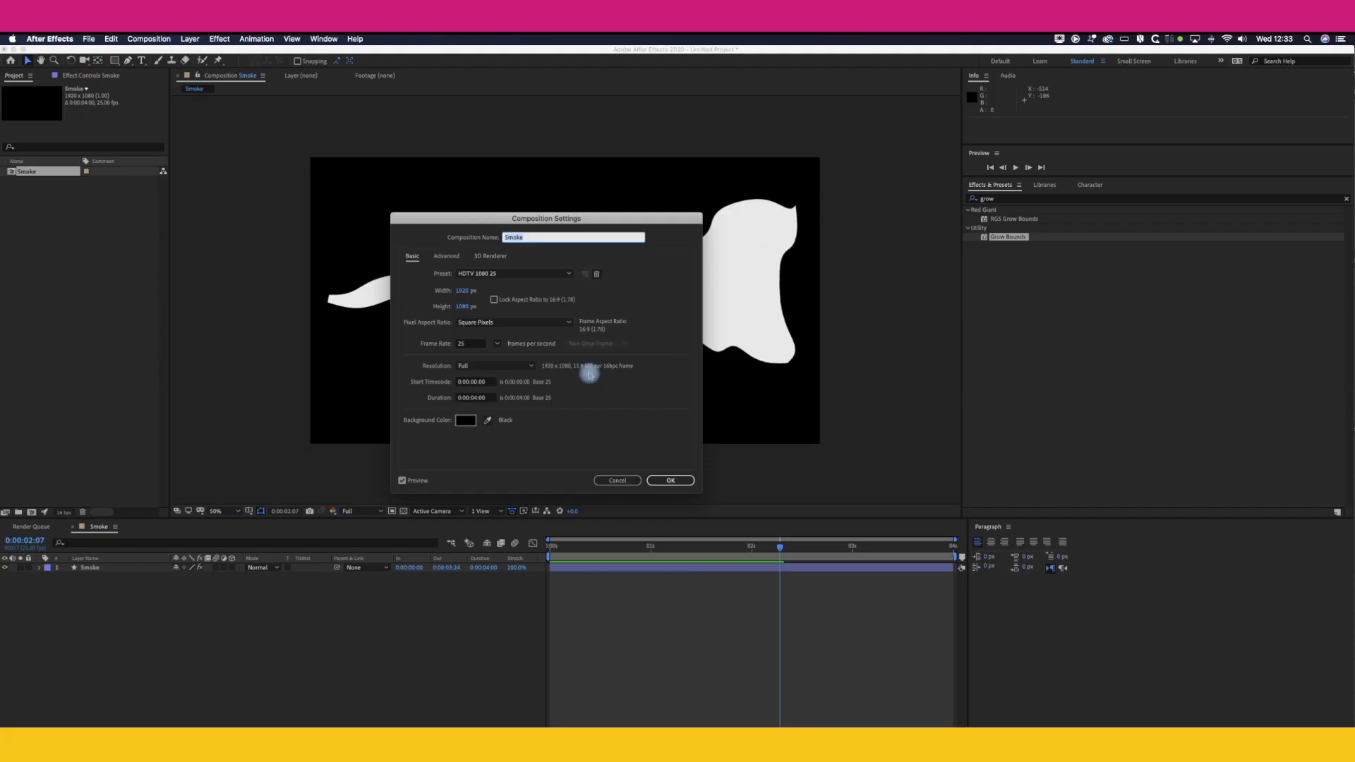
left_click(509, 376)
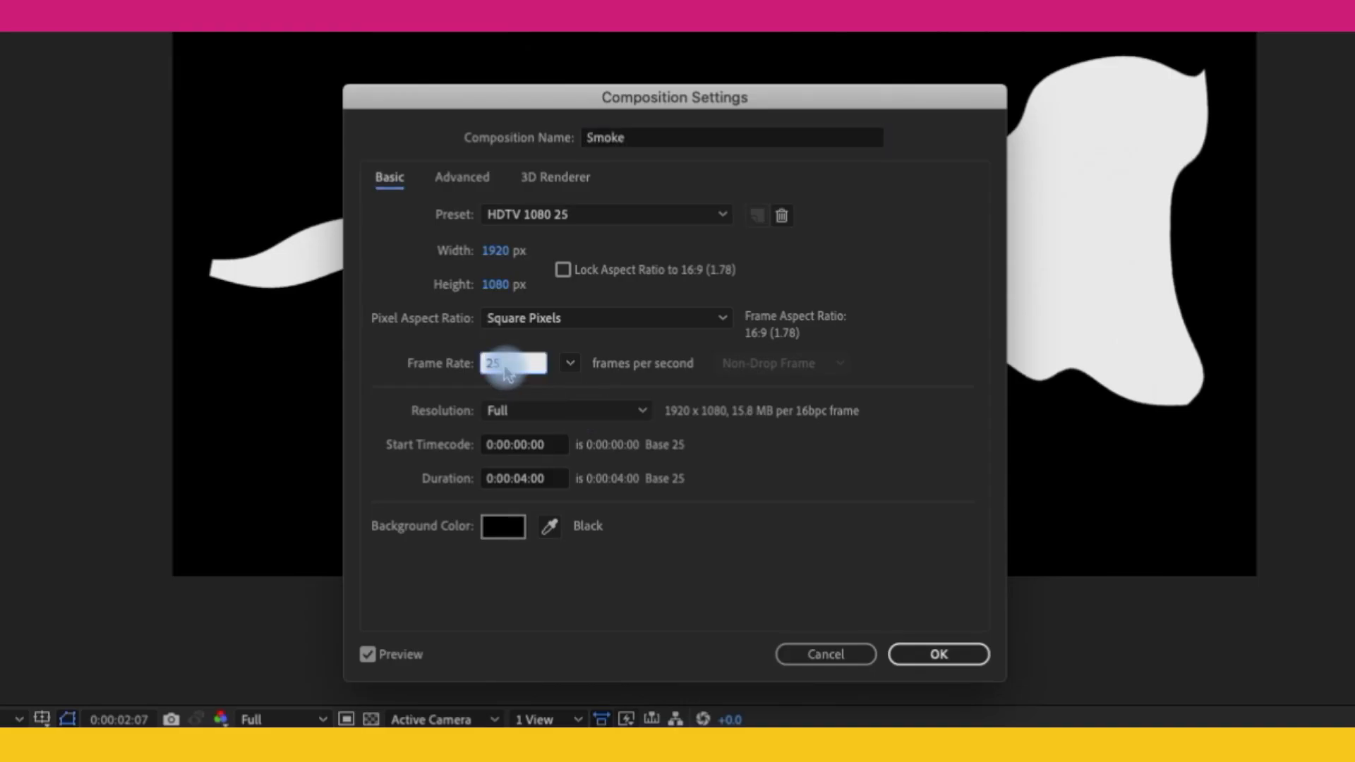
type("12")
left_click(749, 565)
left_click(951, 657)
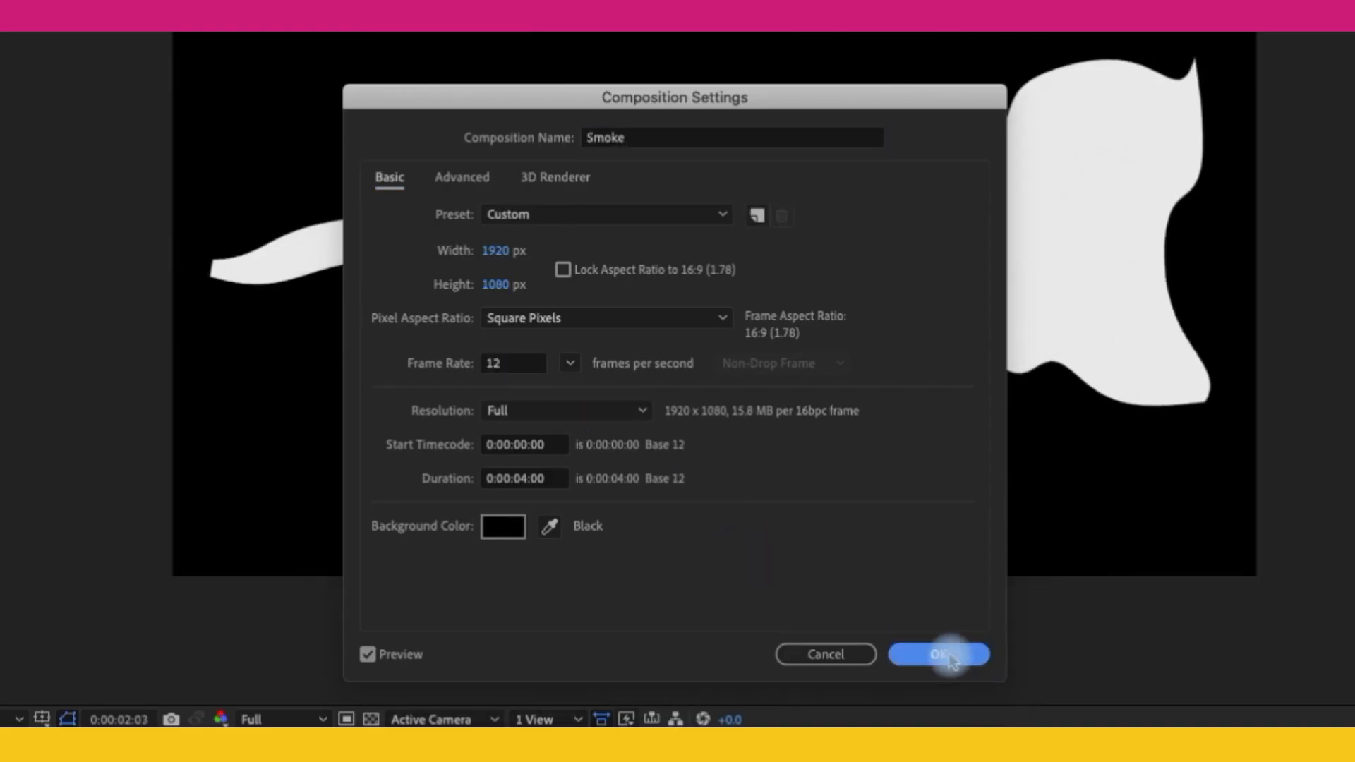
Preview the smoke animation from the start of the timeline at the new frame rate.
left_click_drag(619, 555, 524, 556)
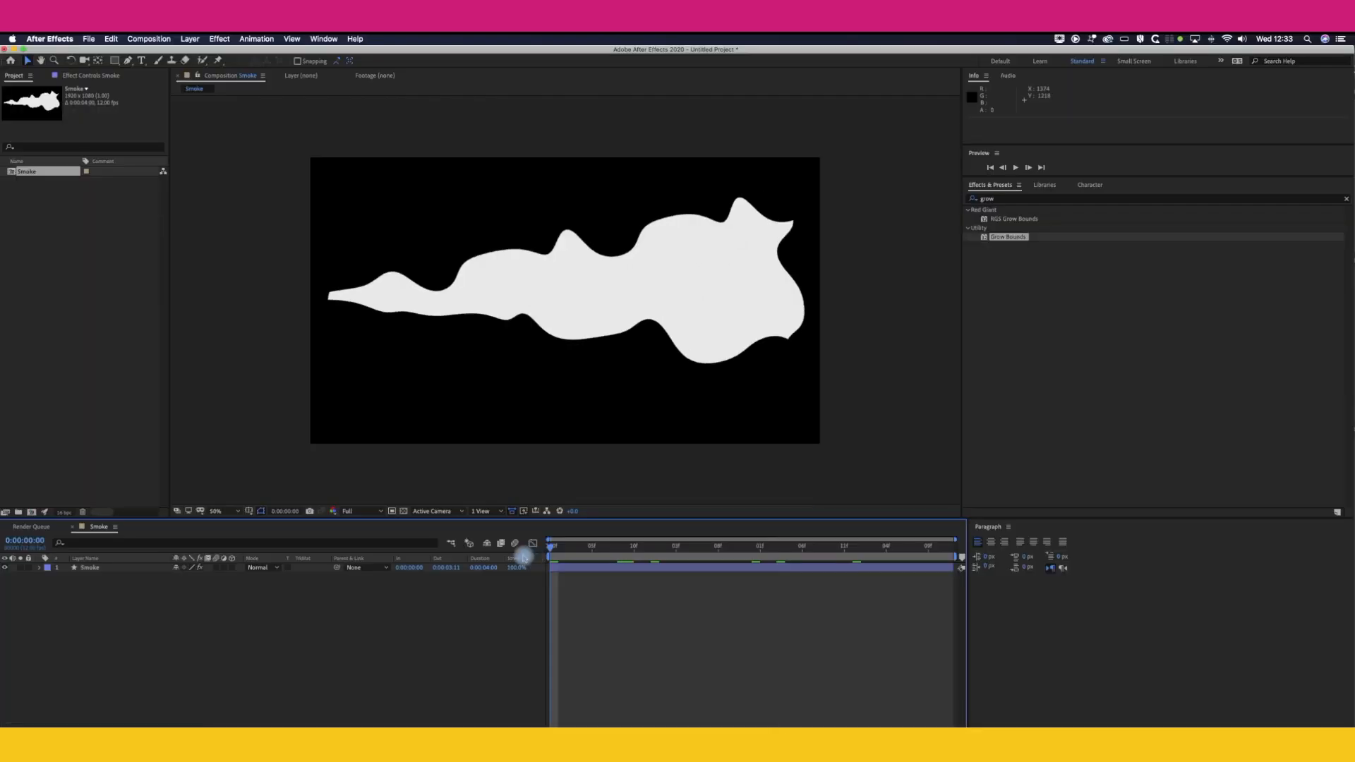
key("space")
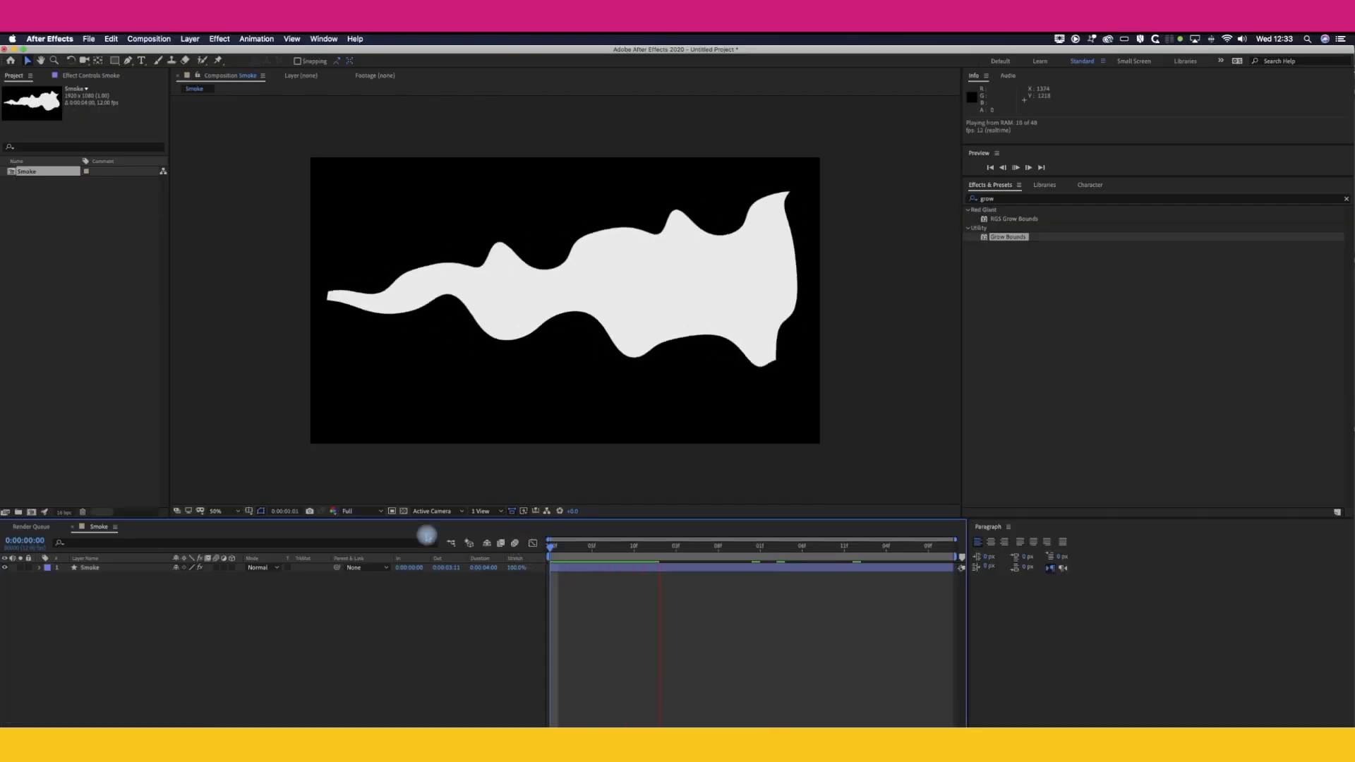
key("space")
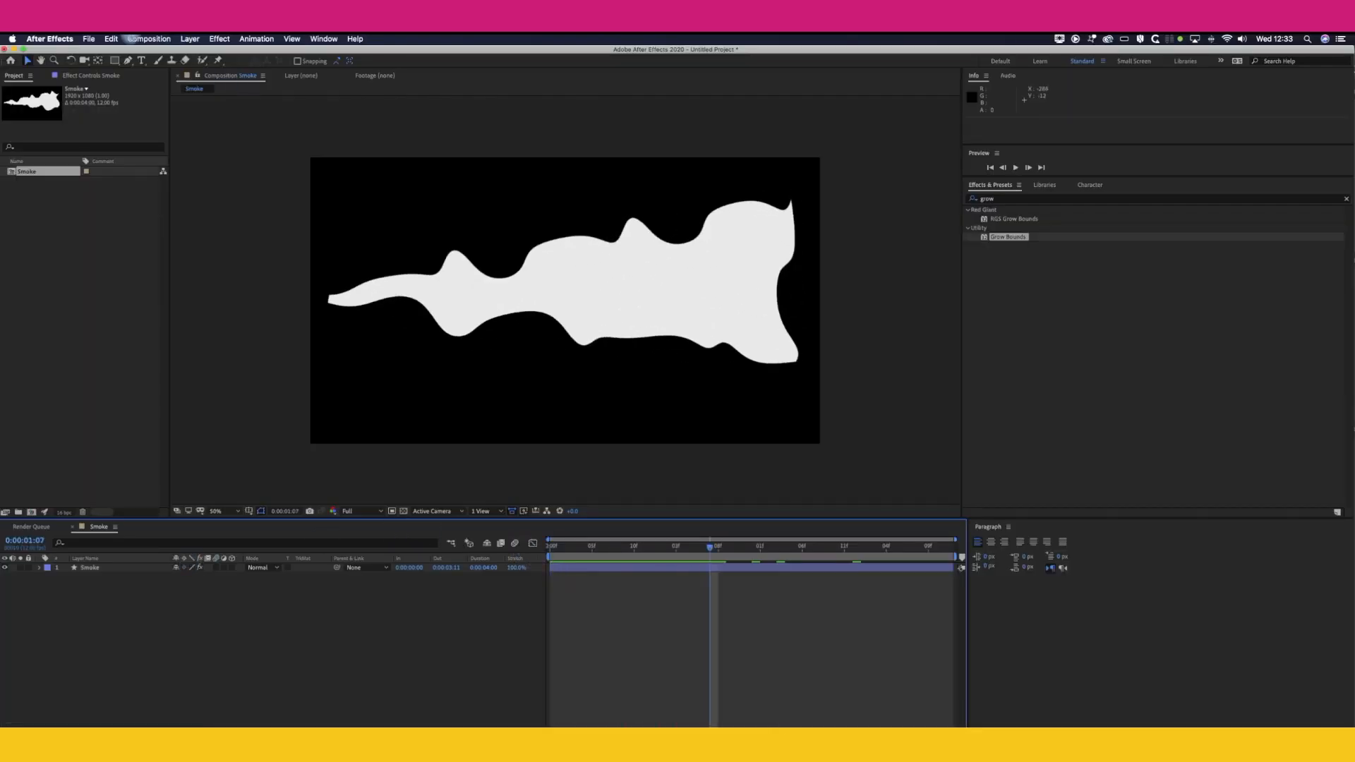
Lock the Smoke composition's aspect ratio to 16:9 and set its width to 1200 px.
left_click(149, 38)
left_click(175, 70)
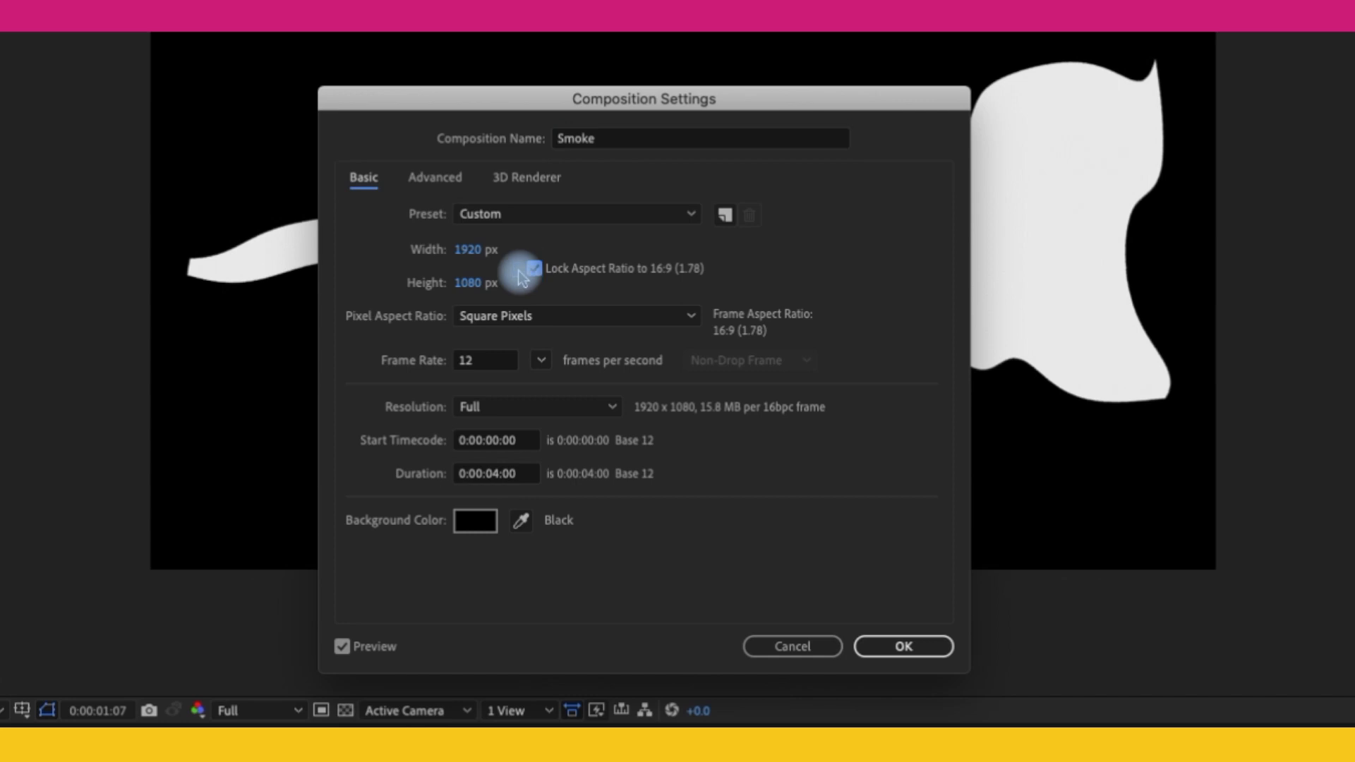
left_click(494, 299)
left_click(463, 290)
type("1200")
key("Return")
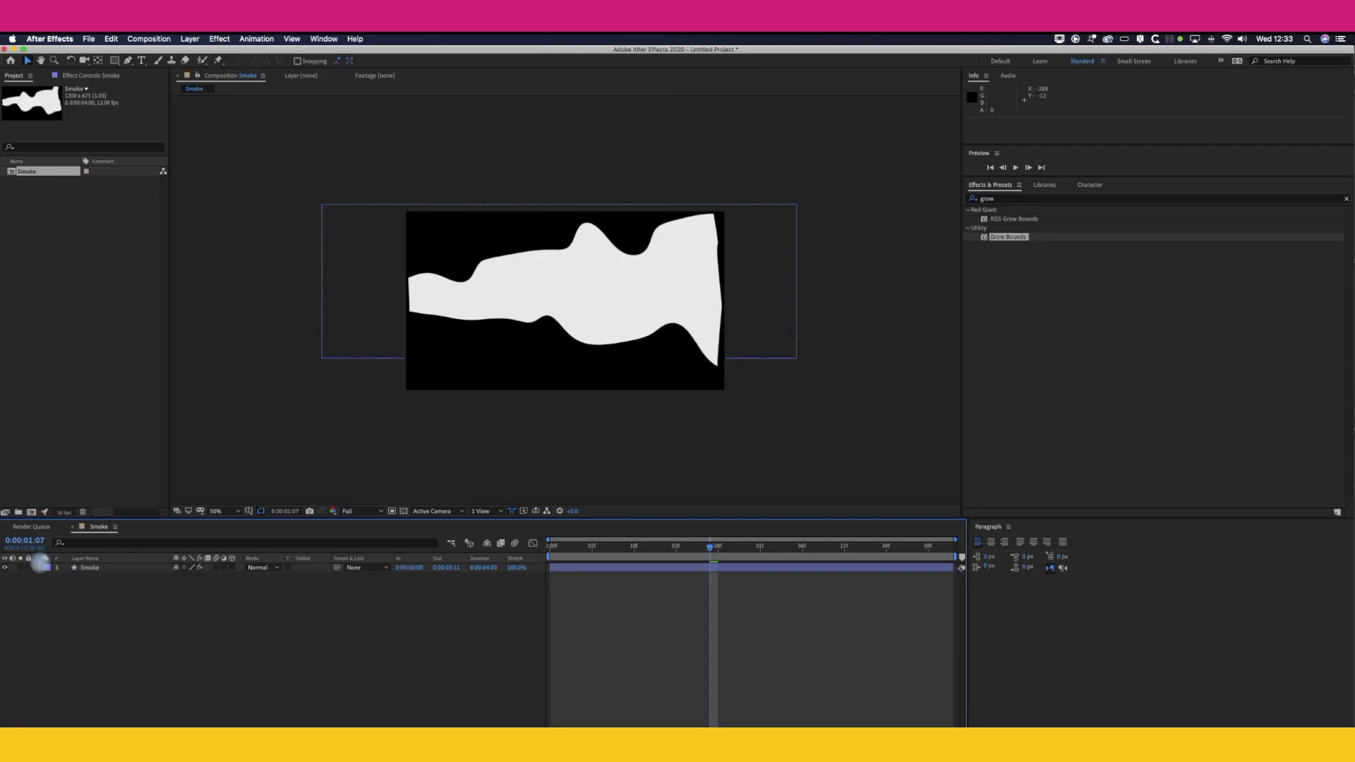
Scale the Smoke layer down to about 63% by 62% so it fits inside the smaller composition.
left_click(42, 568)
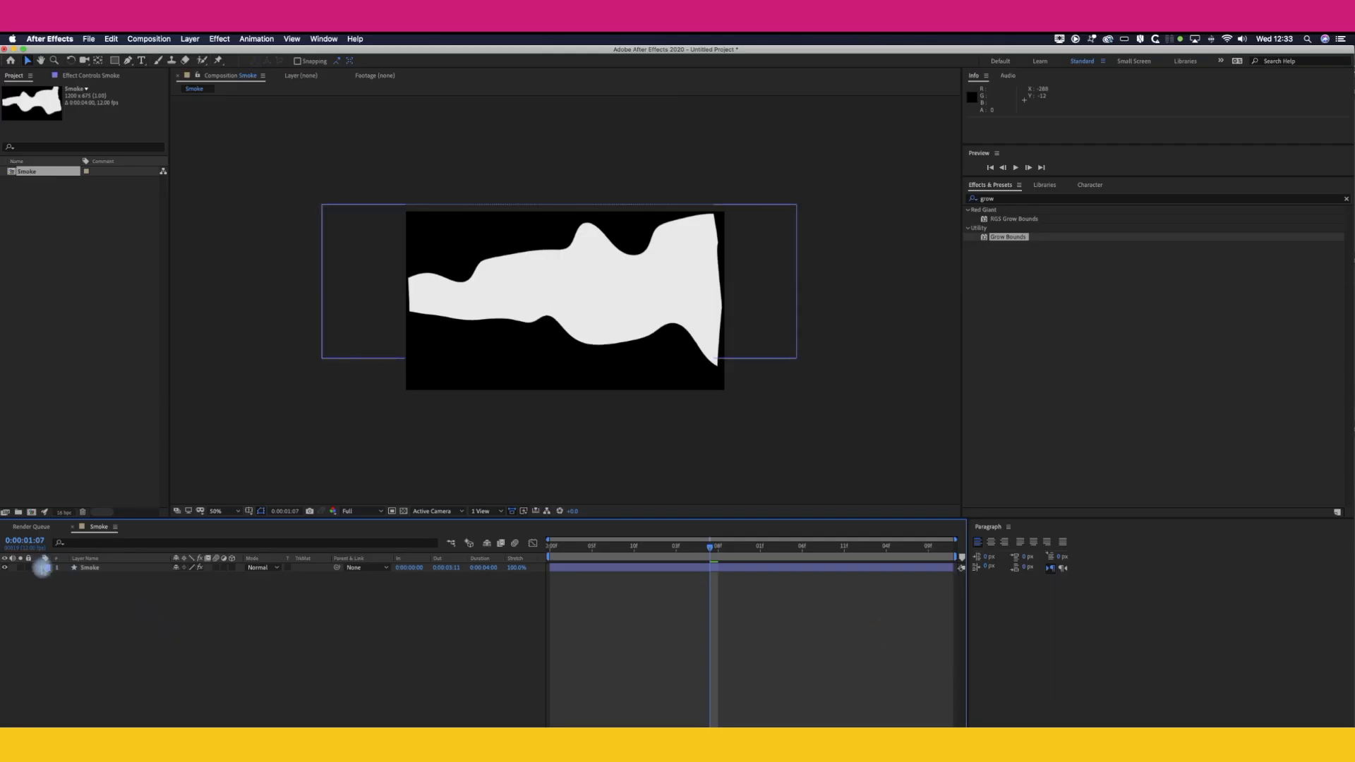
left_click(40, 568)
left_click(50, 595)
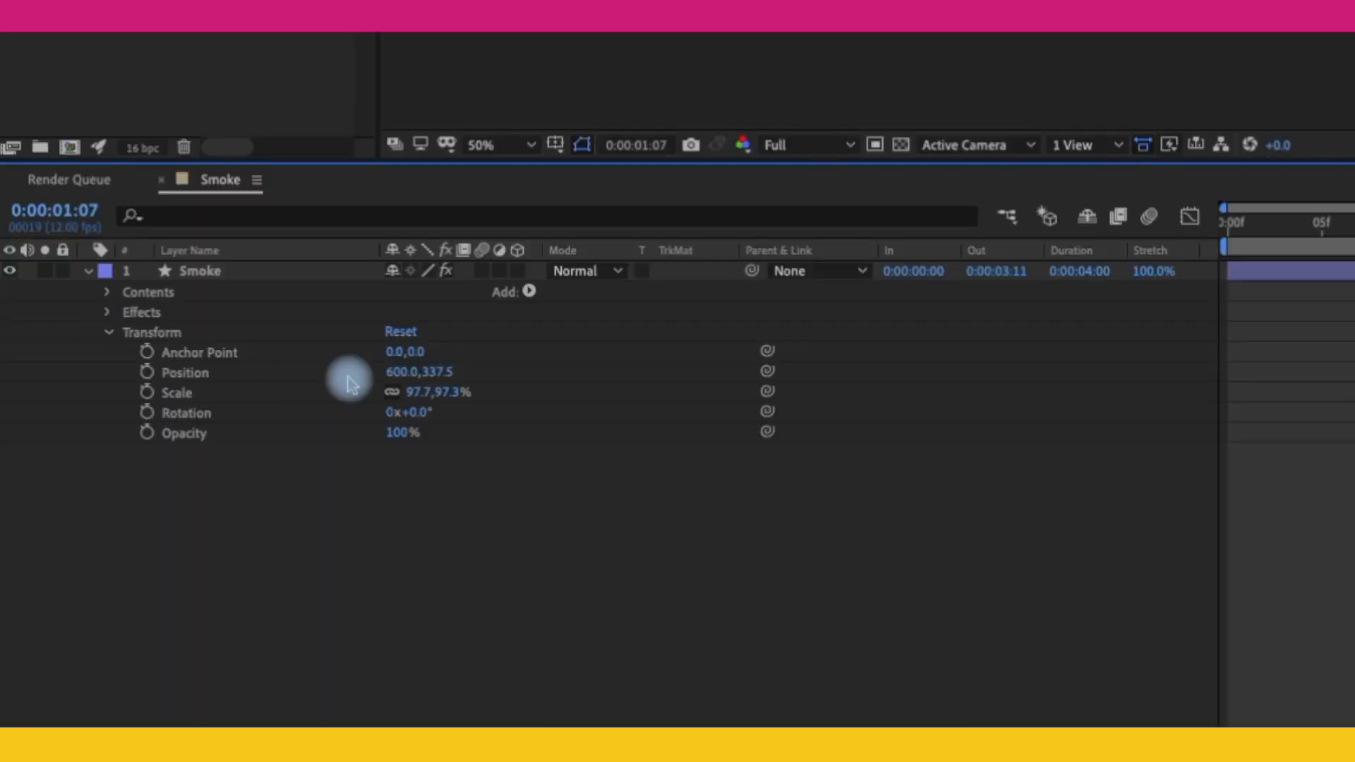
left_click_drag(409, 393, 375, 396)
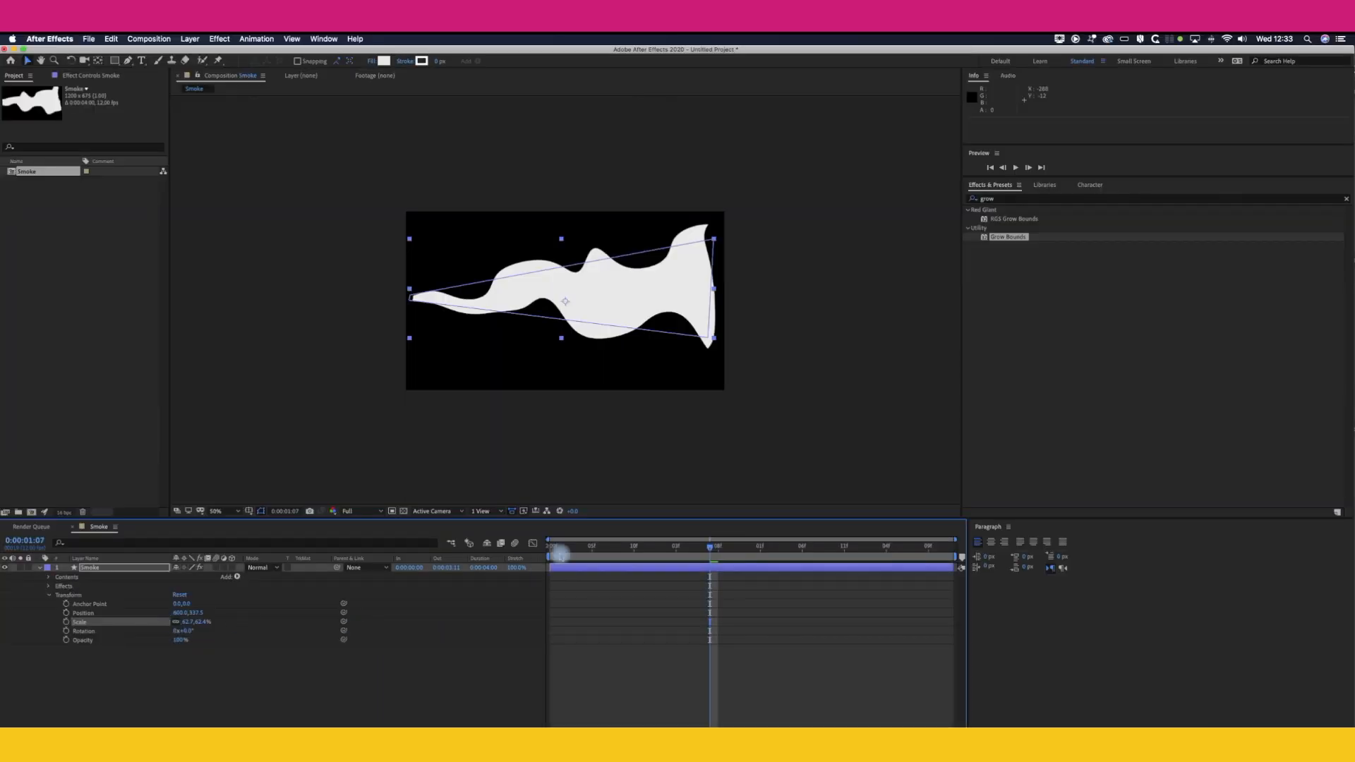
Preview the rescaled smoke animation and deselect the layer.
key("space")
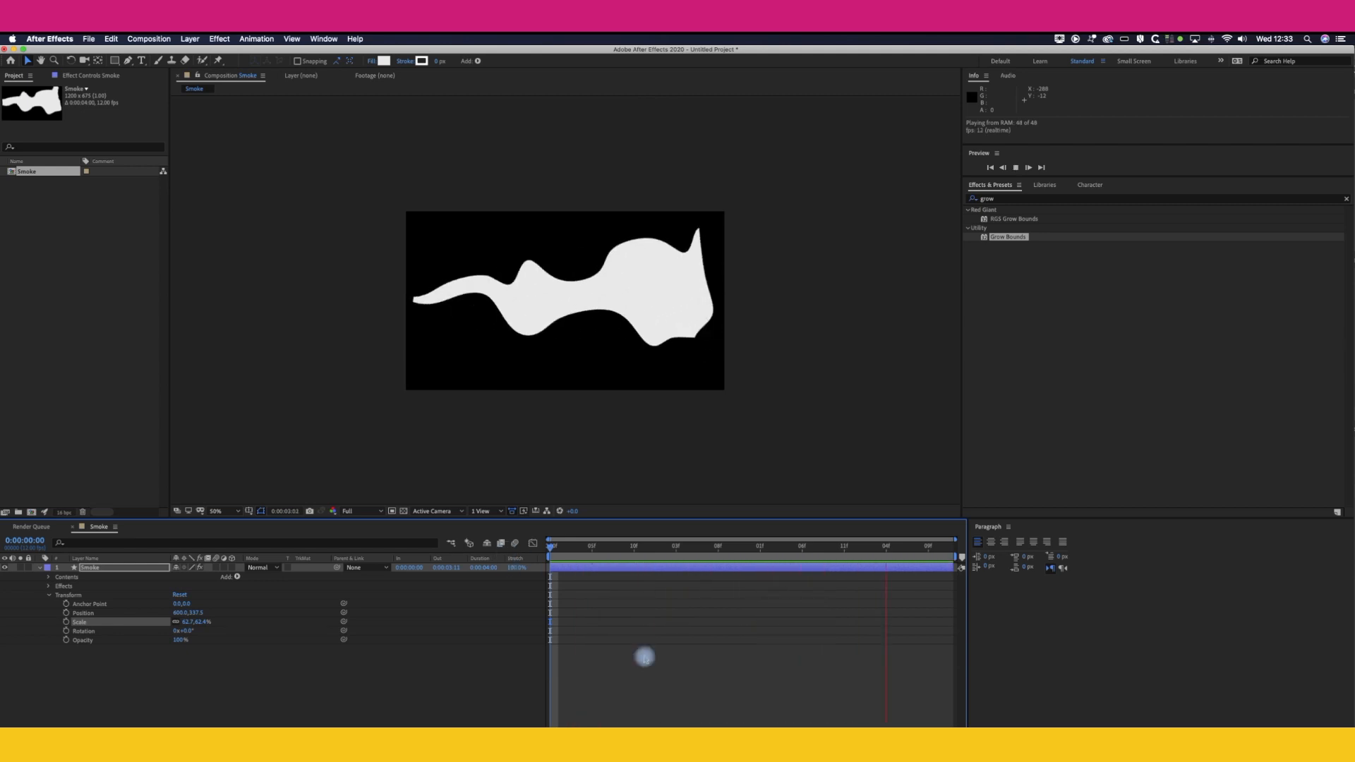
key("space")
left_click(379, 322)
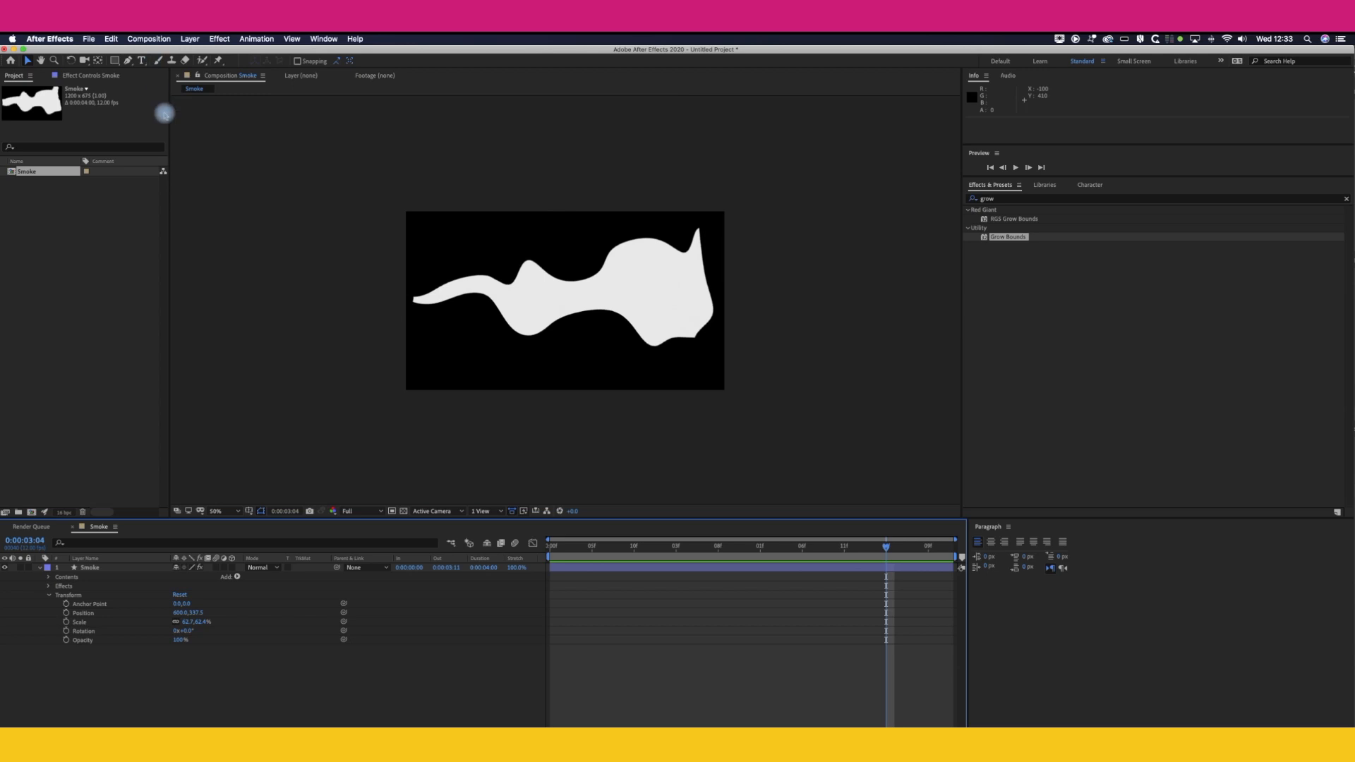
Add the Smoke composition to the render queue and set its QuickTime output channels to RGB + Alpha.
left_click(149, 39)
left_click(165, 124)
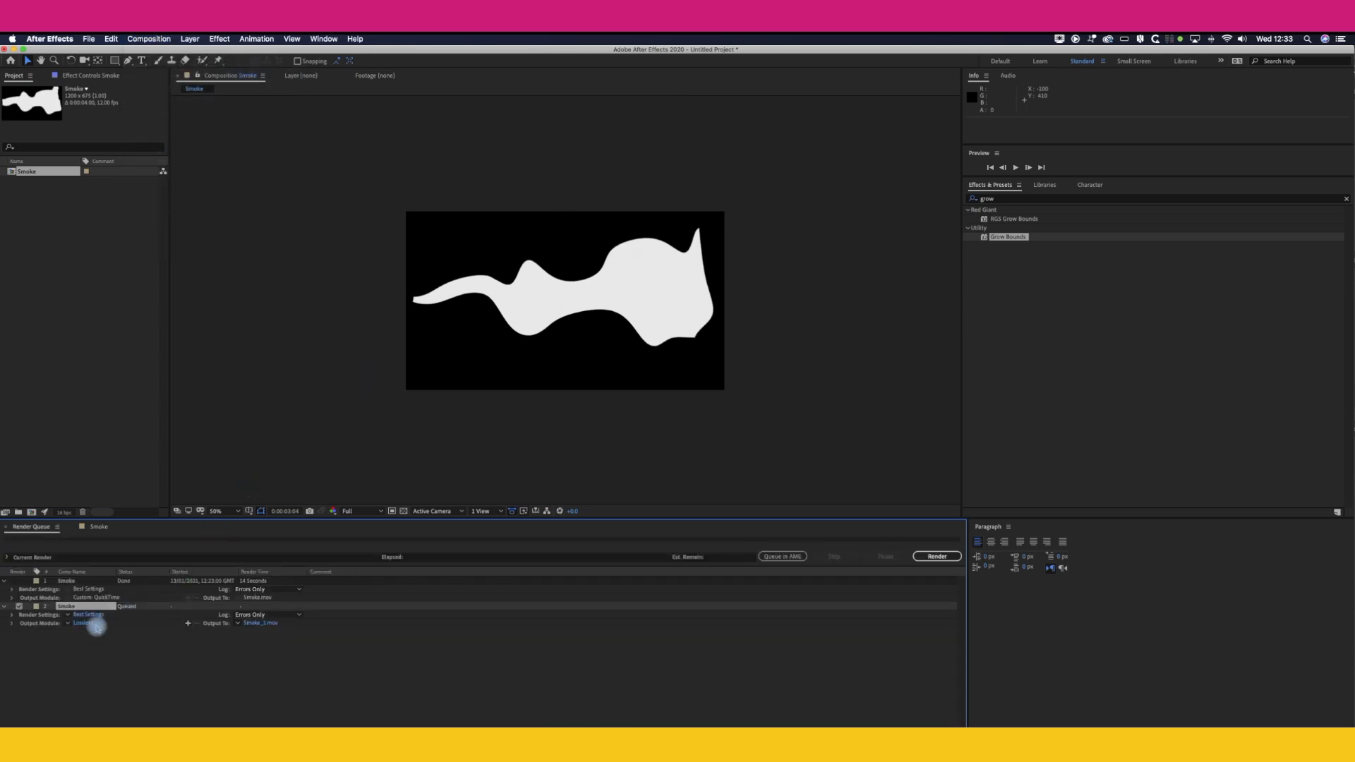
left_click(82, 624)
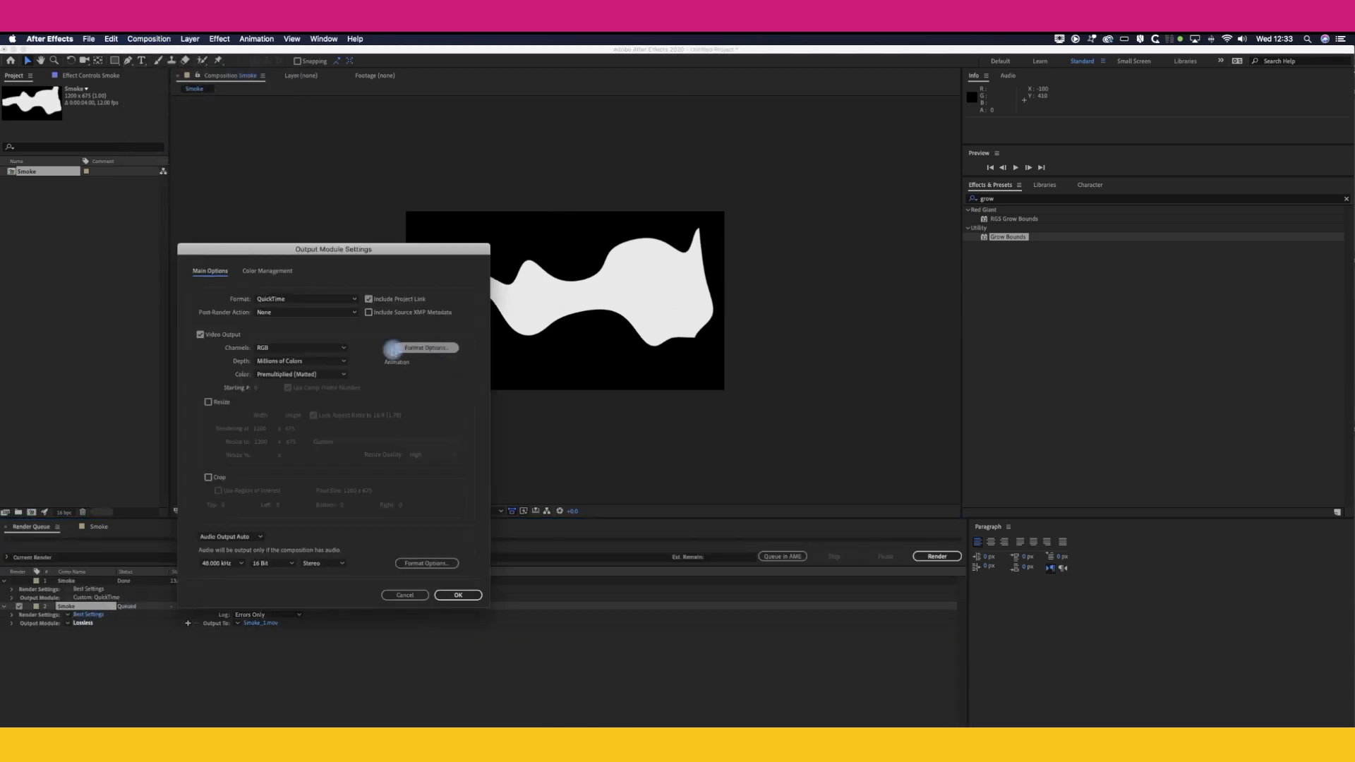
left_click(302, 348)
left_click(293, 374)
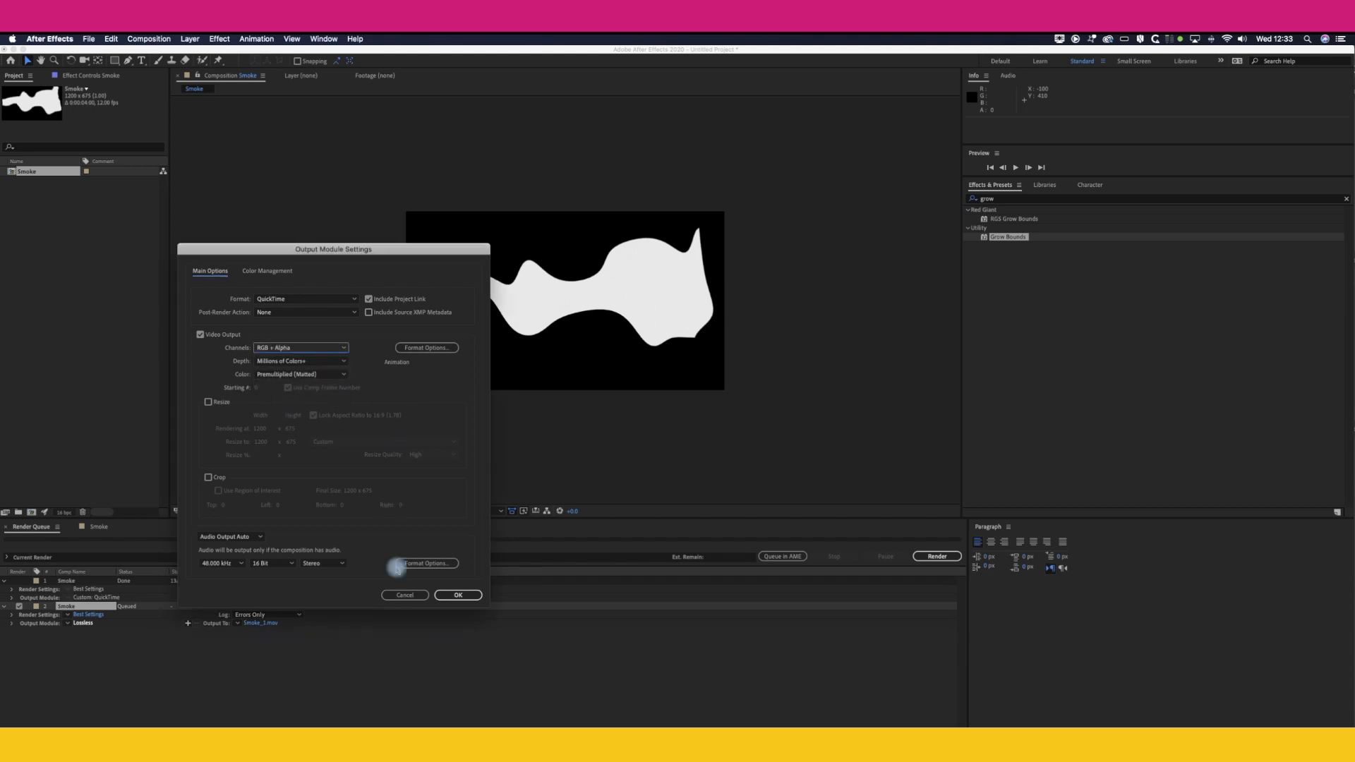
left_click(458, 596)
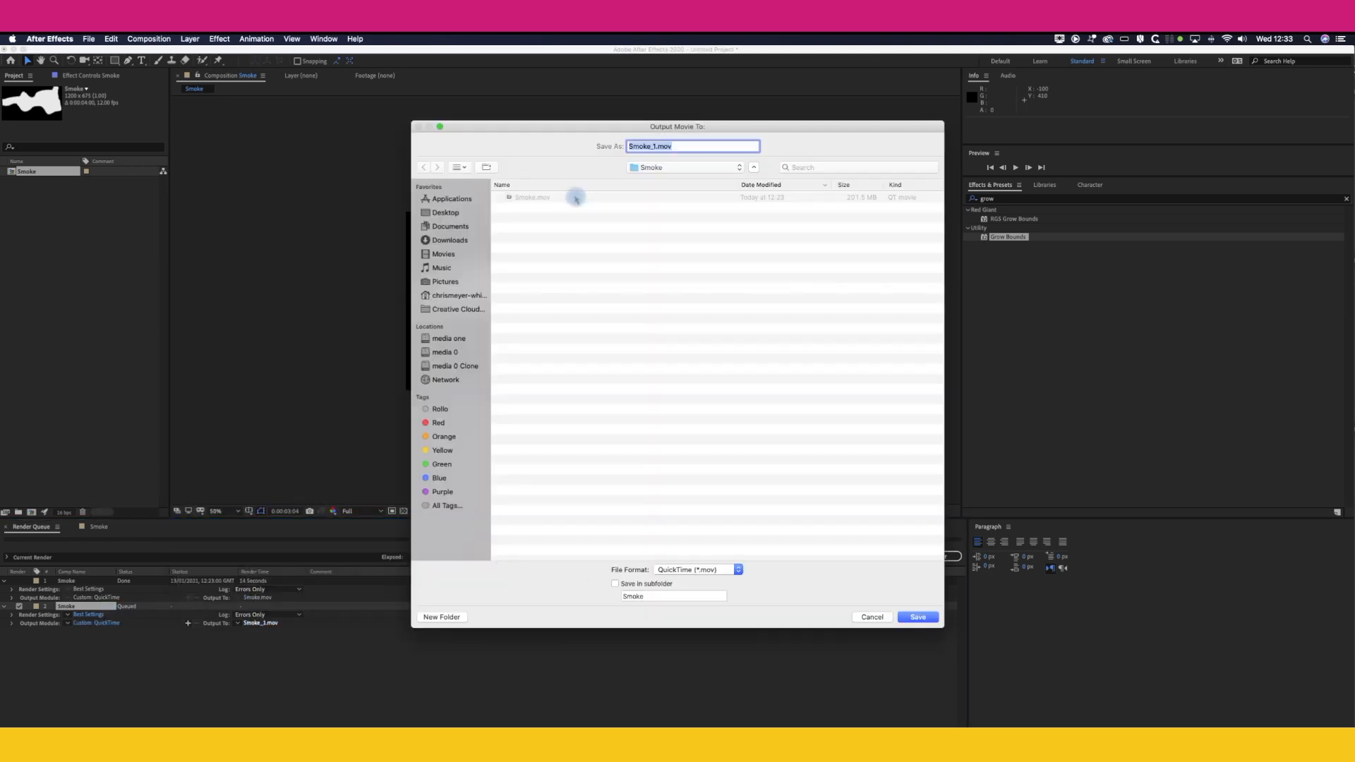
Set the output file to Smoke.mov in the Smoke folder, replacing the existing movie, and render the composition.
left_click(539, 199)
left_click(922, 616)
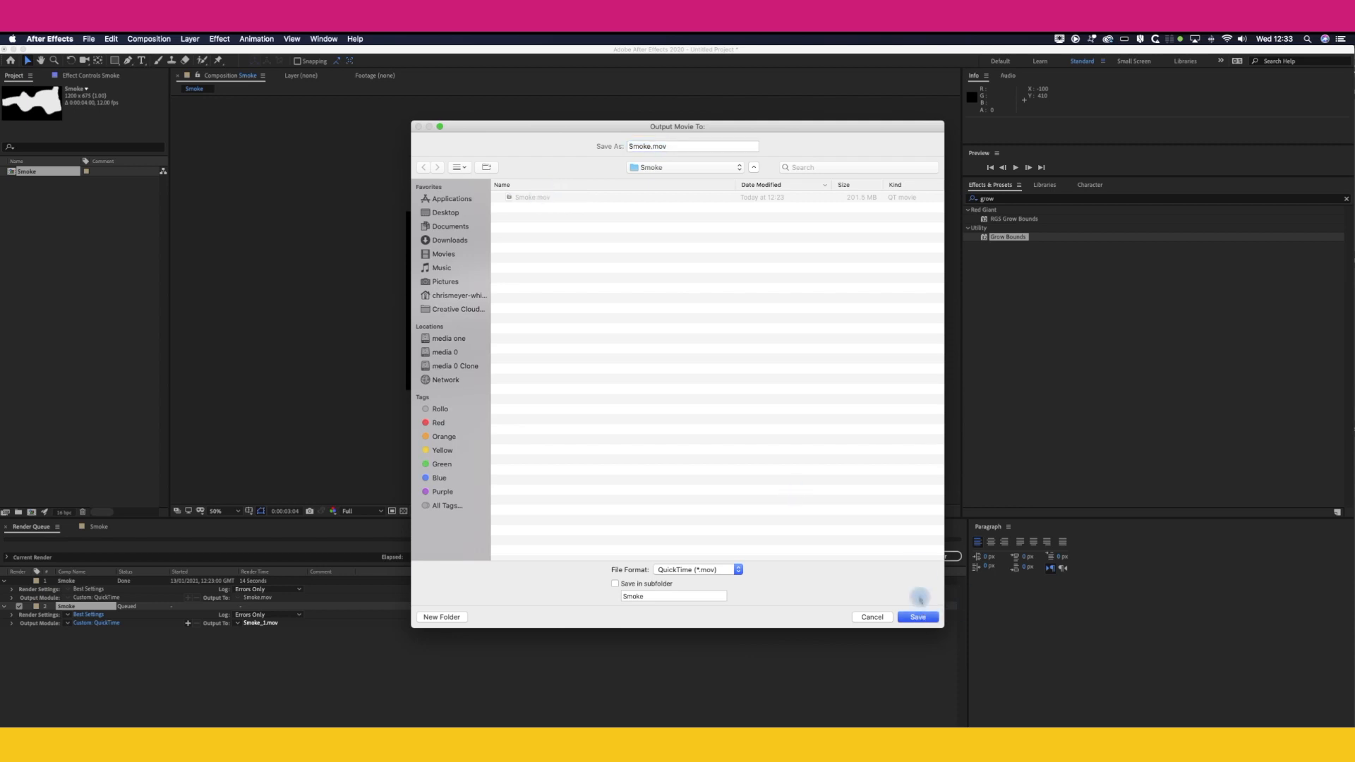
left_click(759, 192)
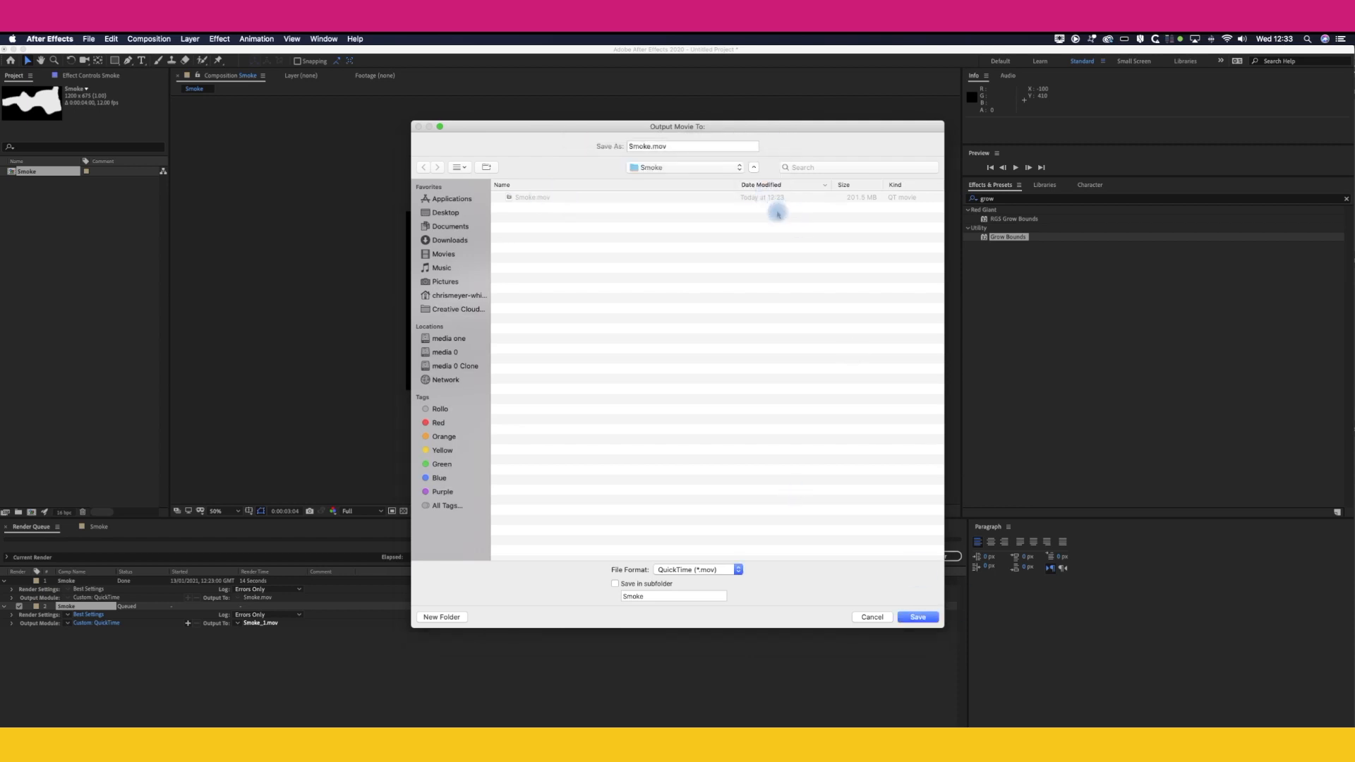
key("Return")
left_click(933, 556)
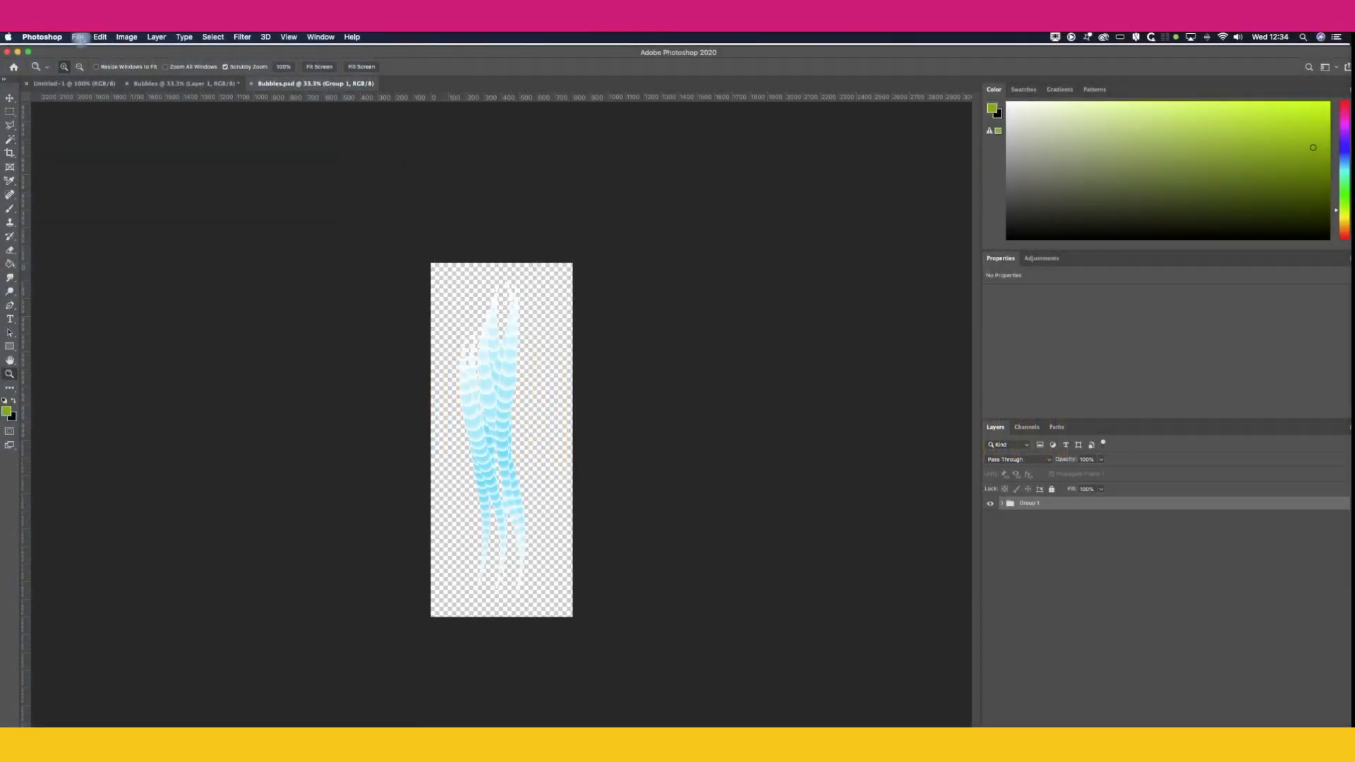
Switch to Photoshop, open the rendered Smoke.mov and play it in the timeline.
left_click(79, 38)
double_click(461, 161)
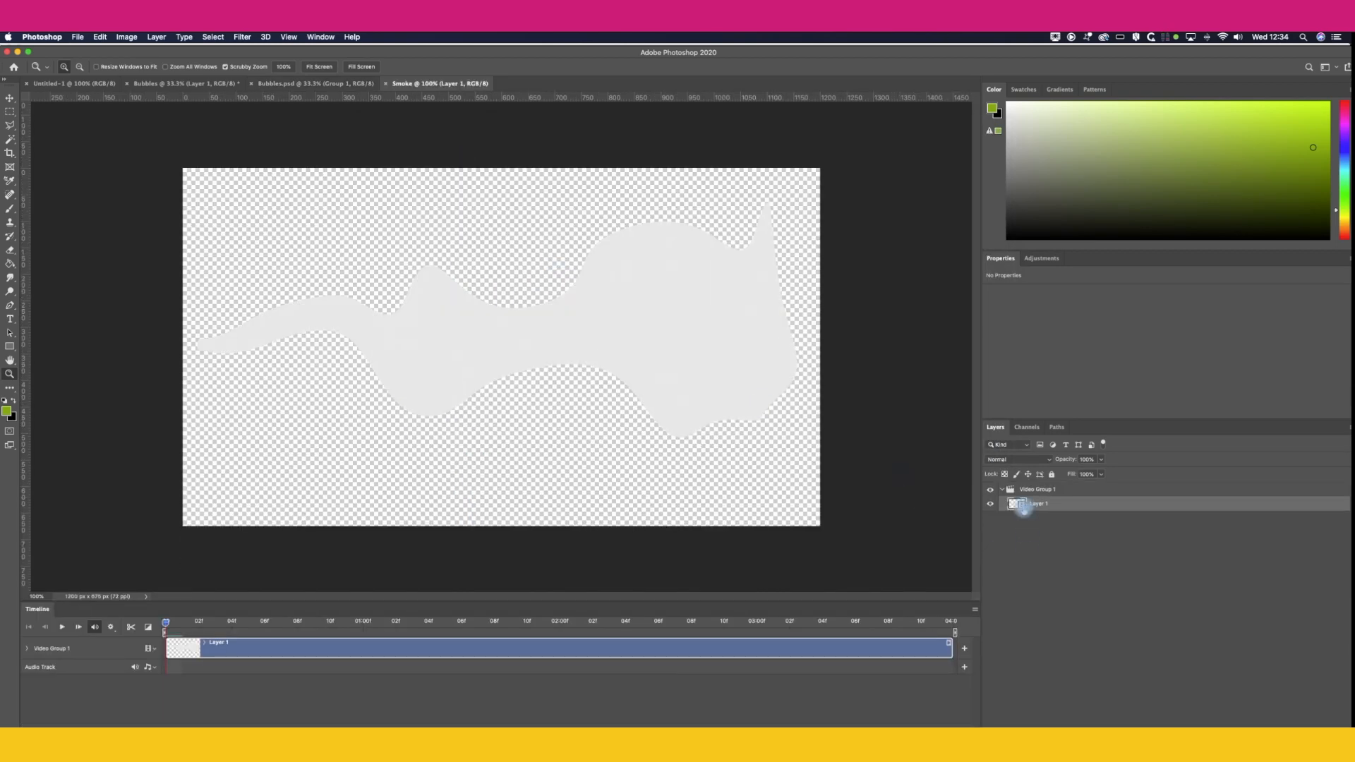
left_click(62, 626)
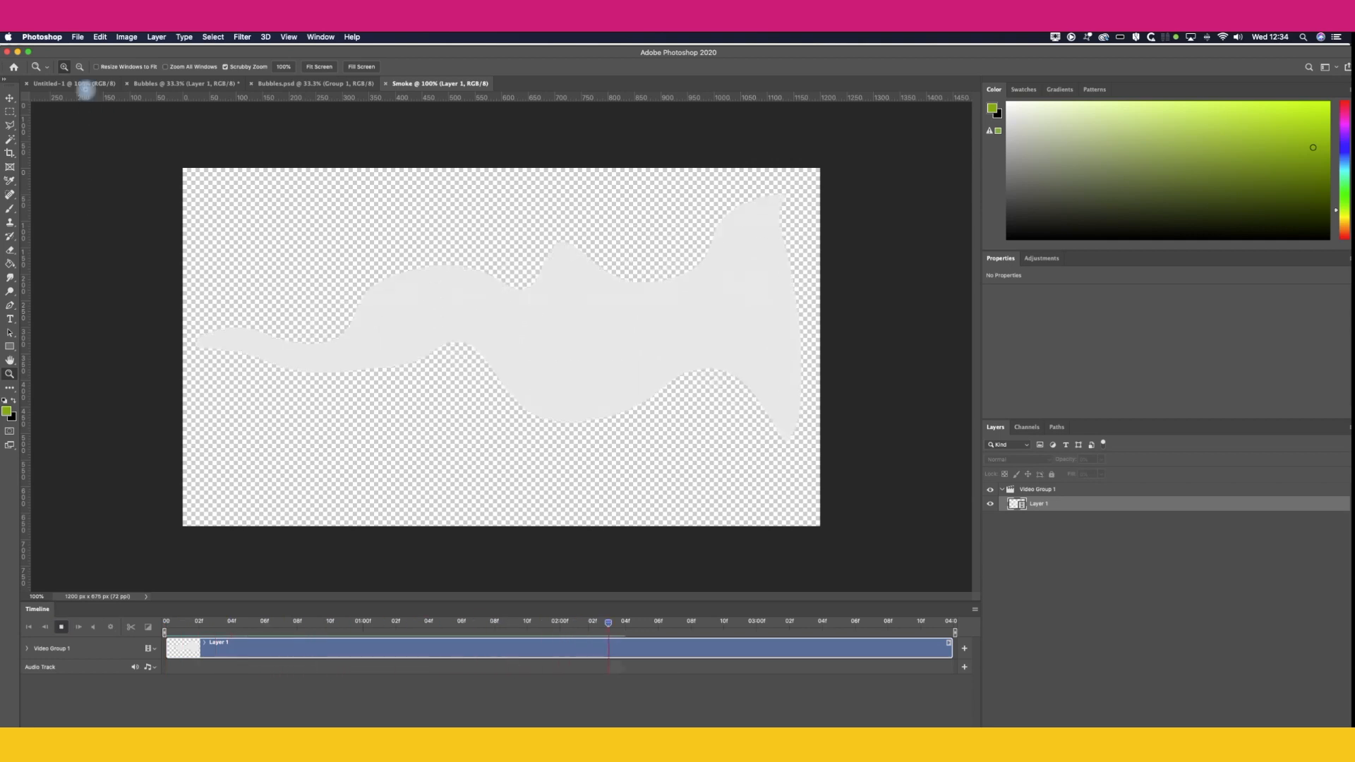
Export the smoke video with Save for Web as the animated GIF Smoke.gif.
left_click(78, 36)
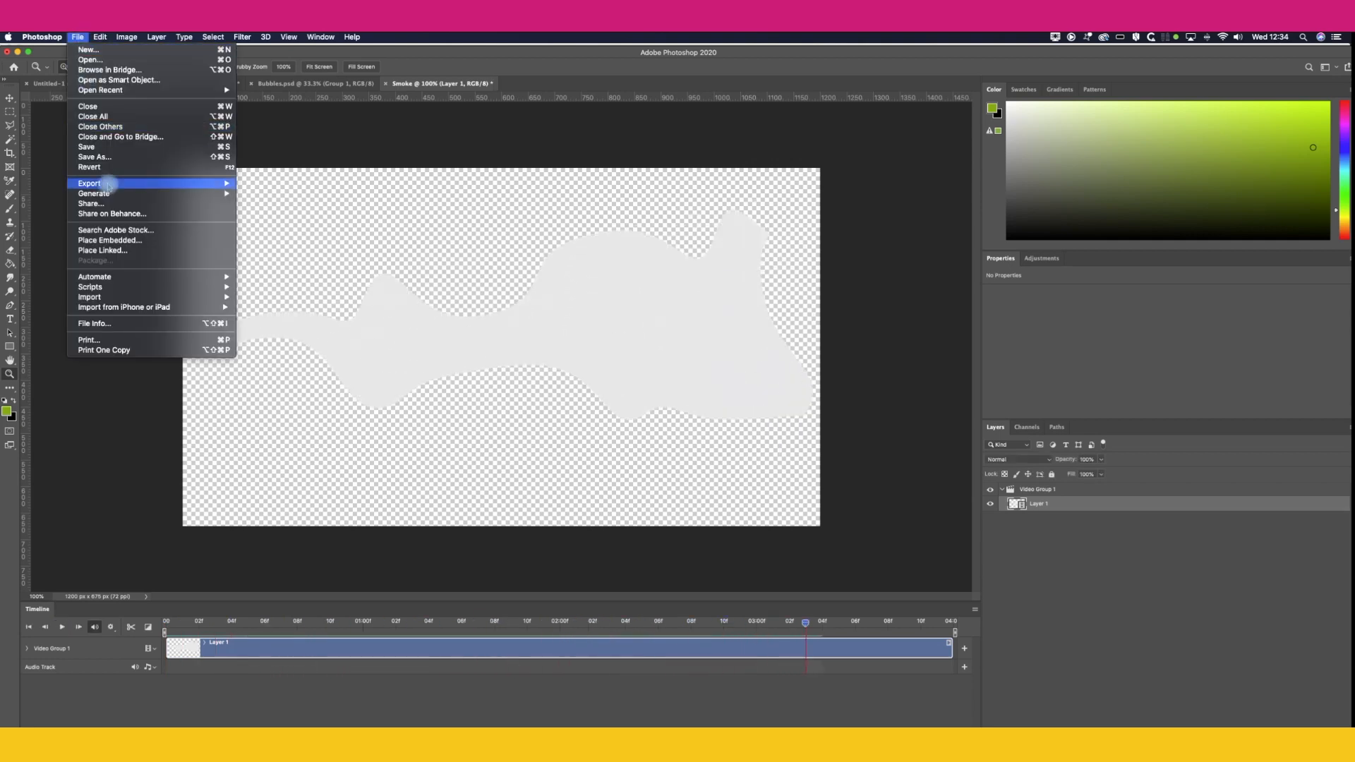
mouse_move(108, 183)
left_click(292, 226)
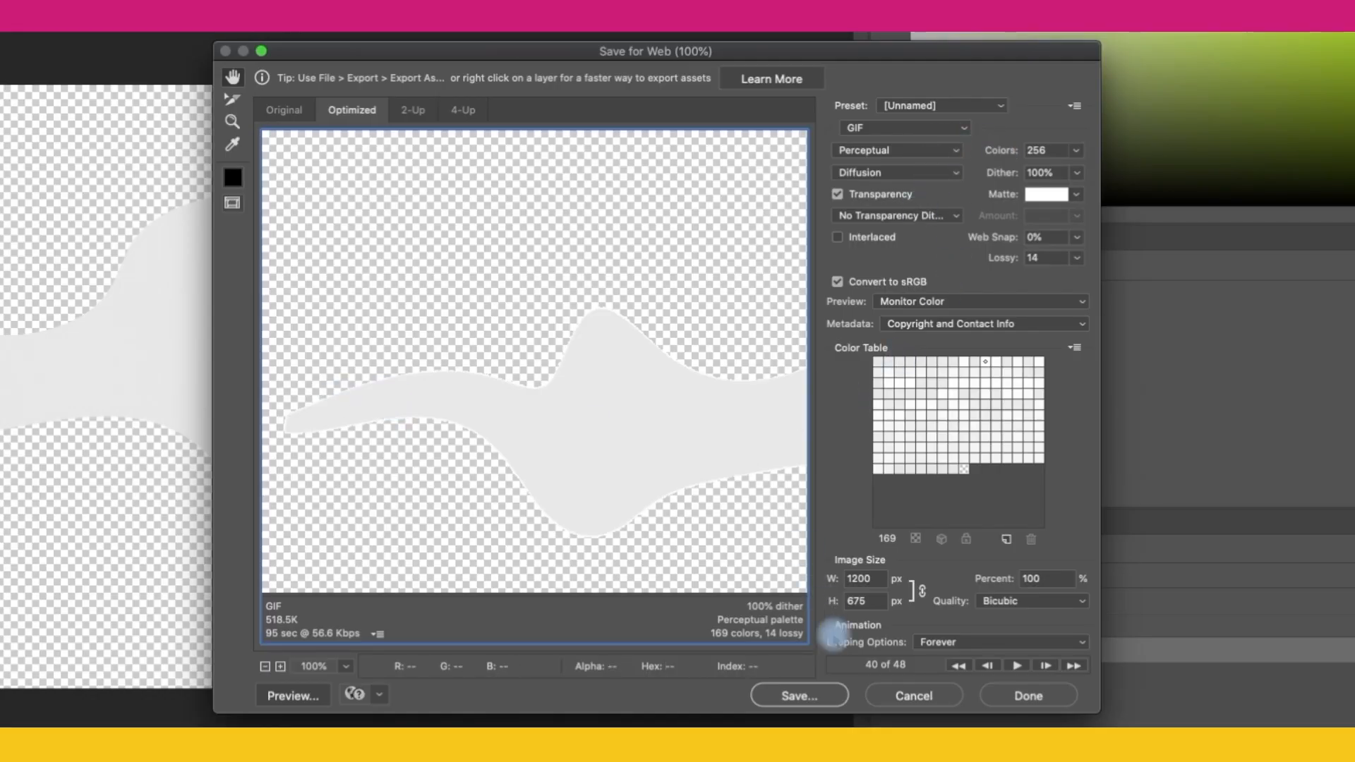
left_click(804, 697)
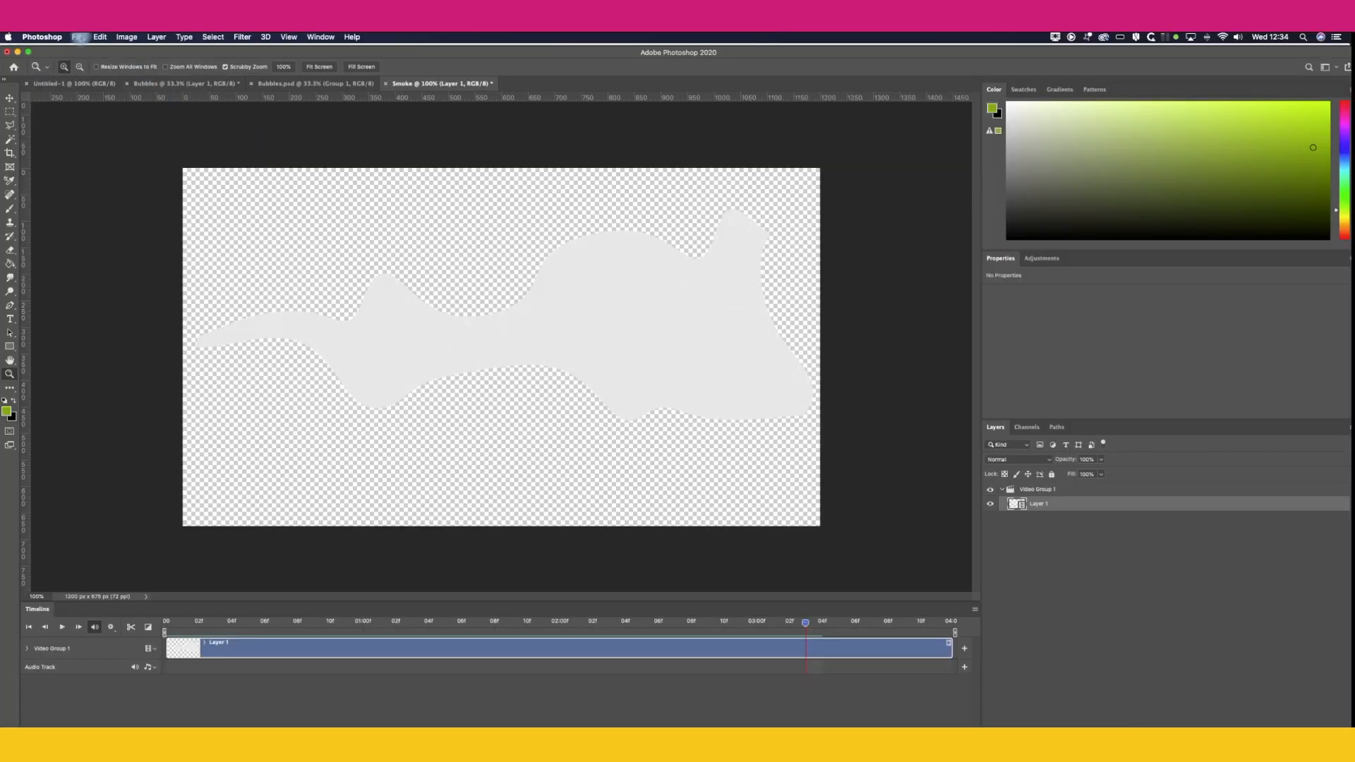
Open Smoke.gif and make all its hidden layers from Layer 8 up to Layer 48 visible.
left_click(80, 37)
left_click(87, 59)
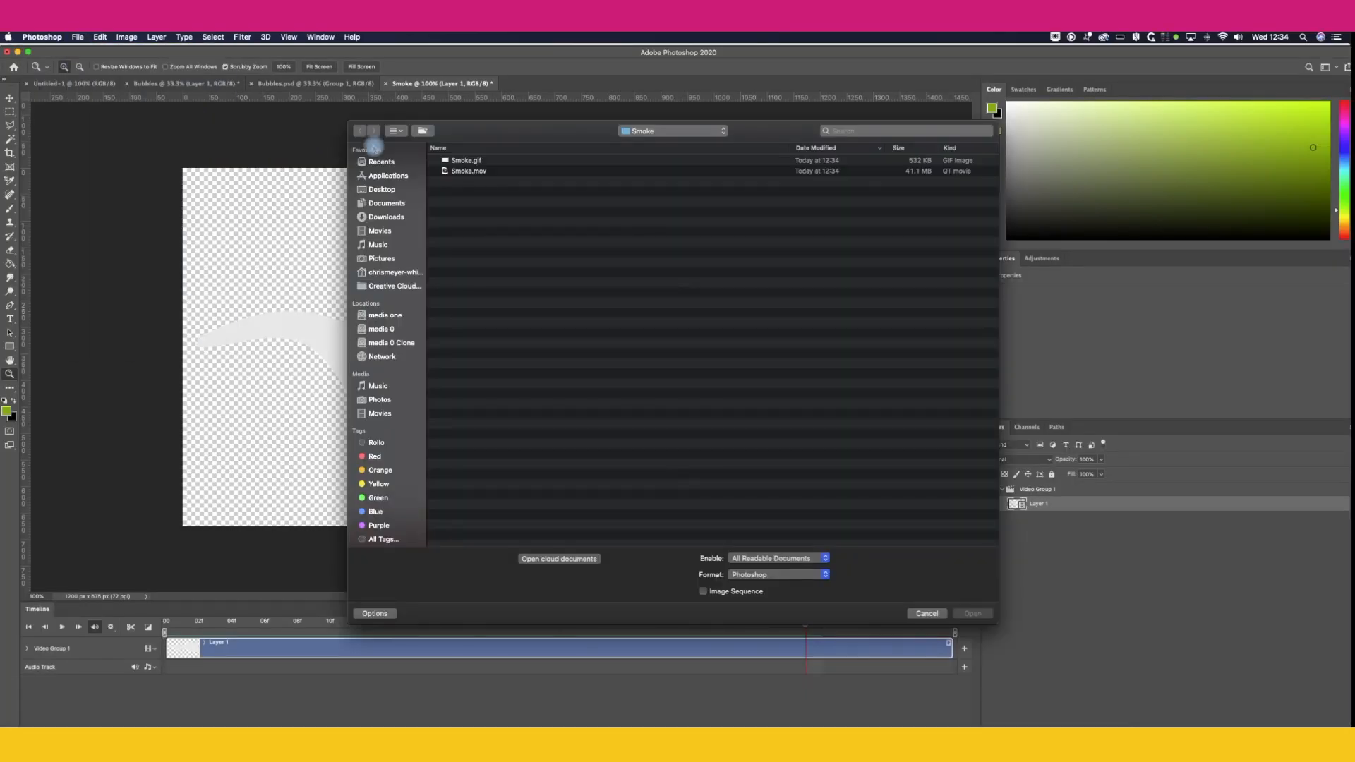
double_click(473, 158)
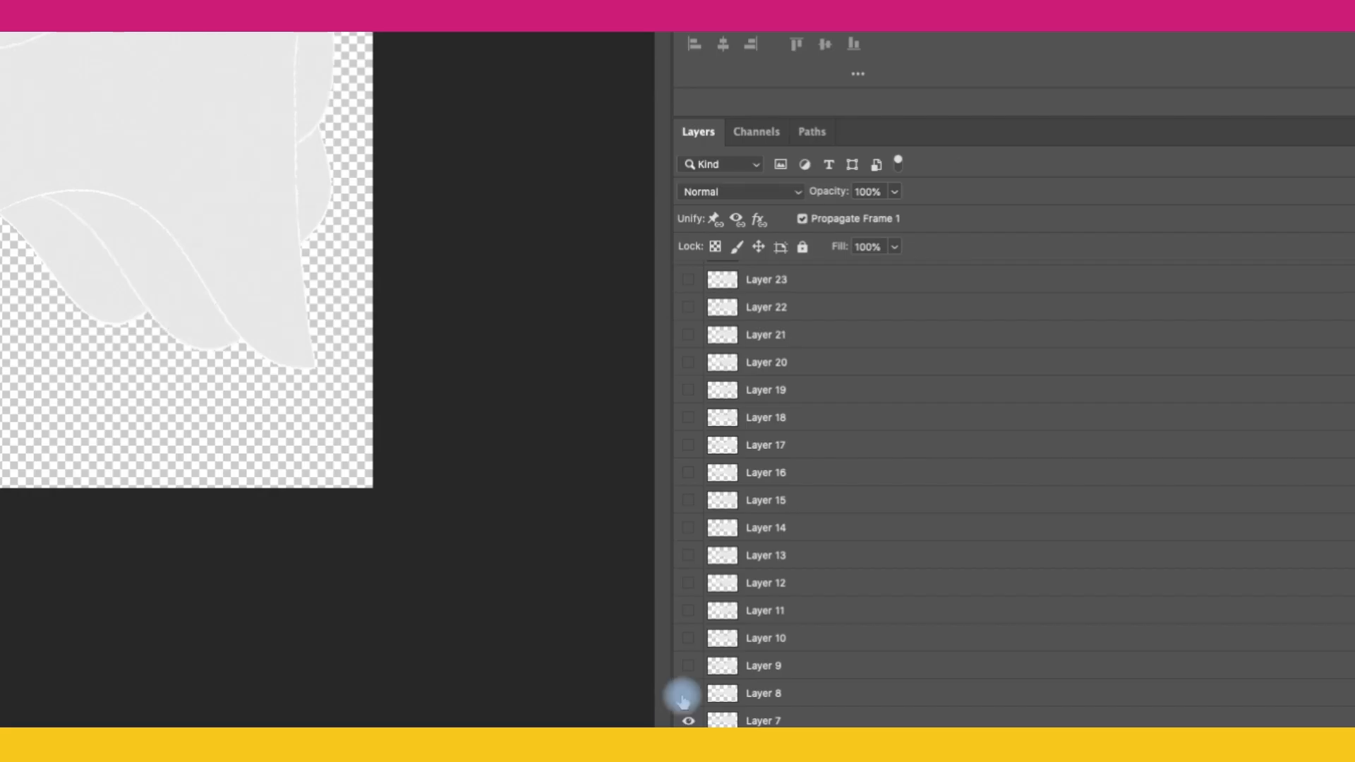
left_click_drag(683, 700, 691, 254)
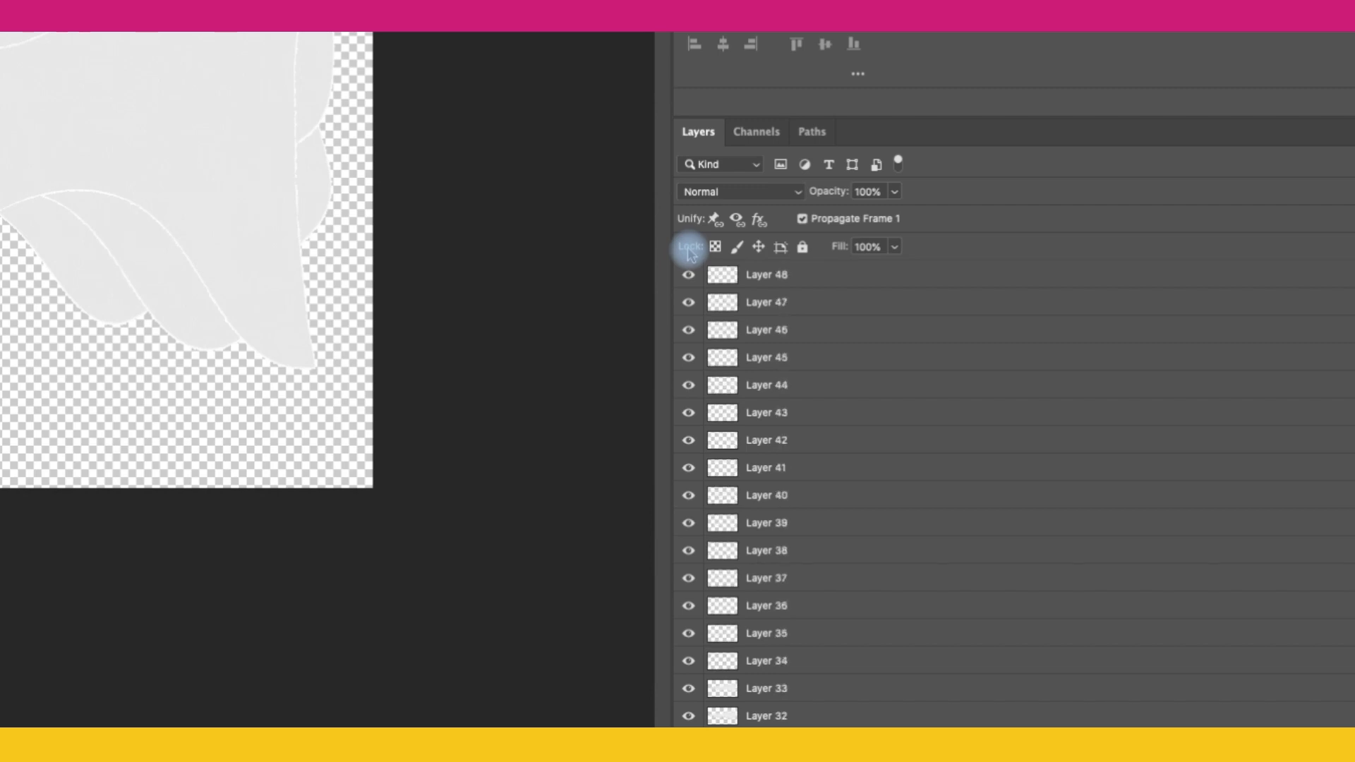
Select all the layers of Smoke.gif and group them as Group 1.
left_click(810, 276)
scroll(928, 671, "down", 5)
scroll(917, 494, "down", 5)
scroll(840, 687, "up", 7)
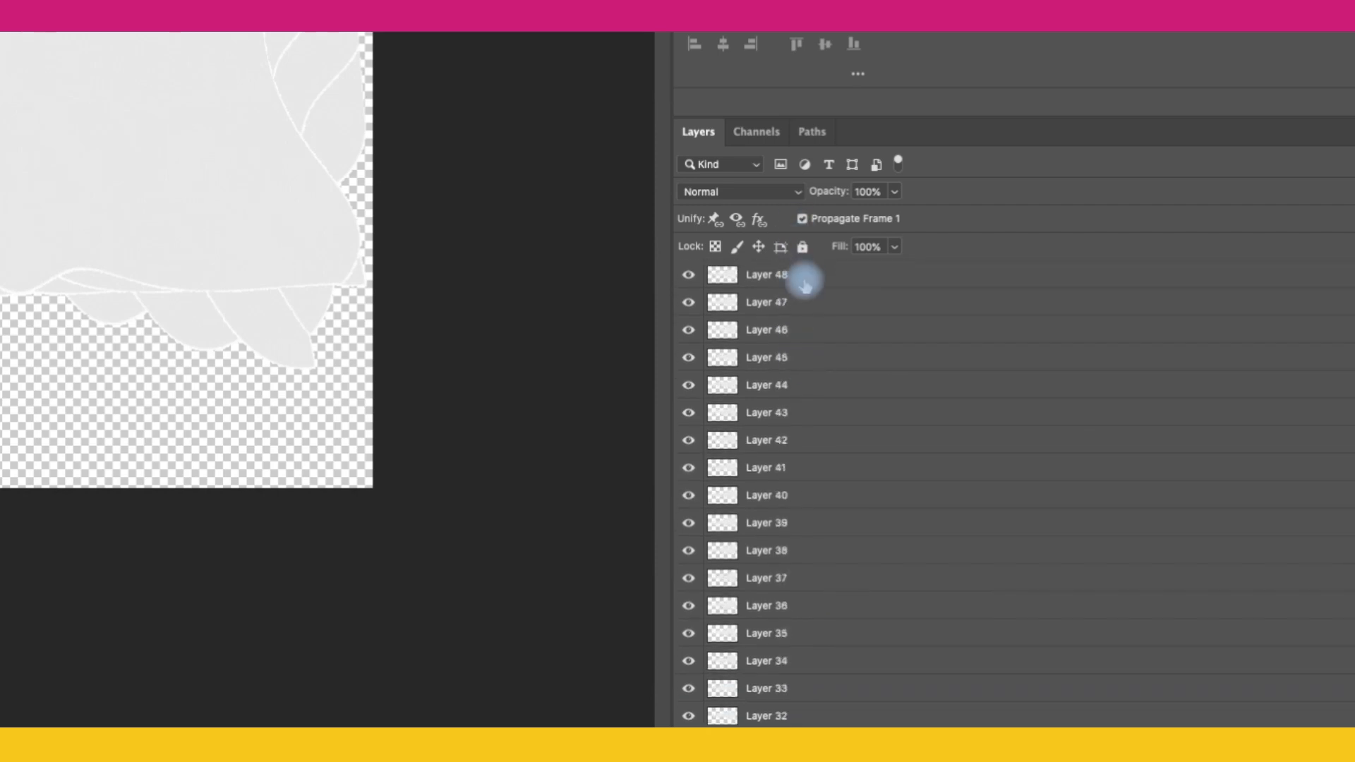
left_click(805, 285, "shift")
right_click(805, 285)
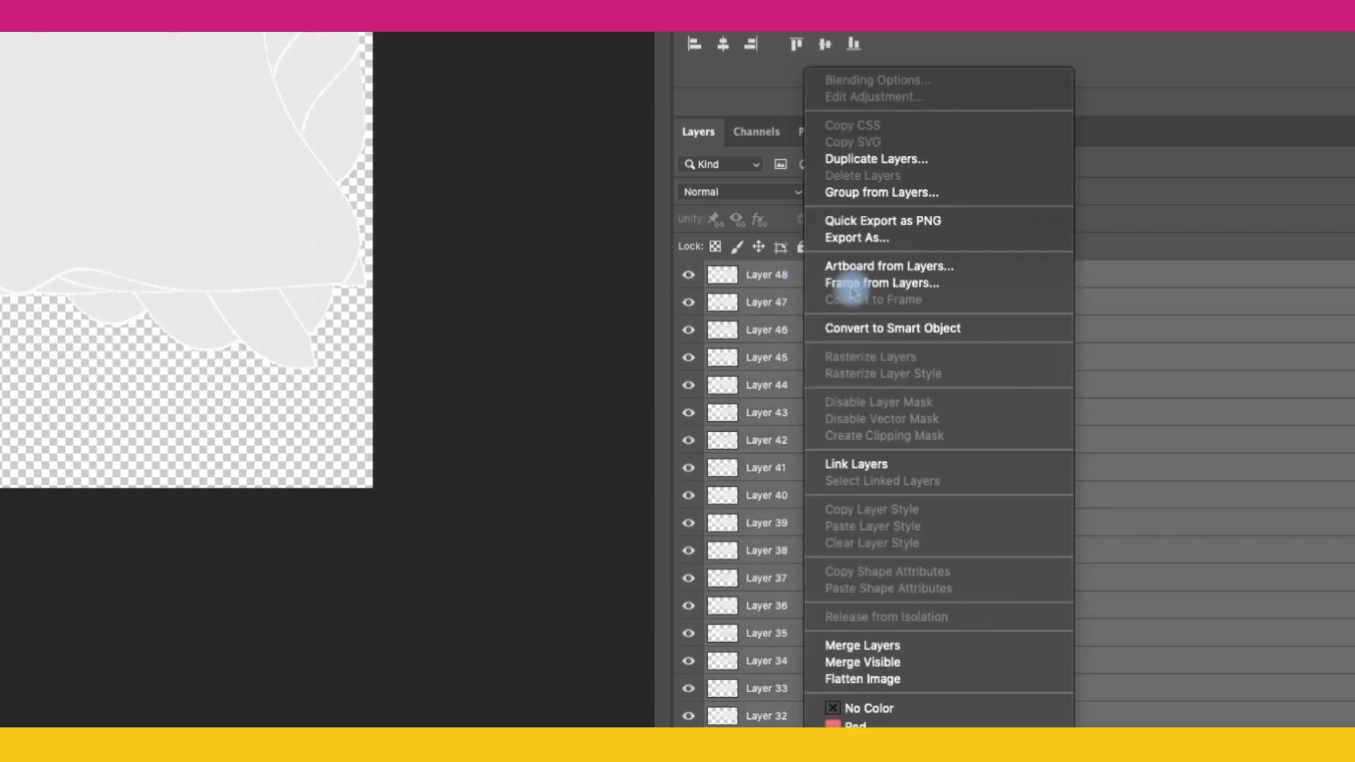
left_click(865, 193)
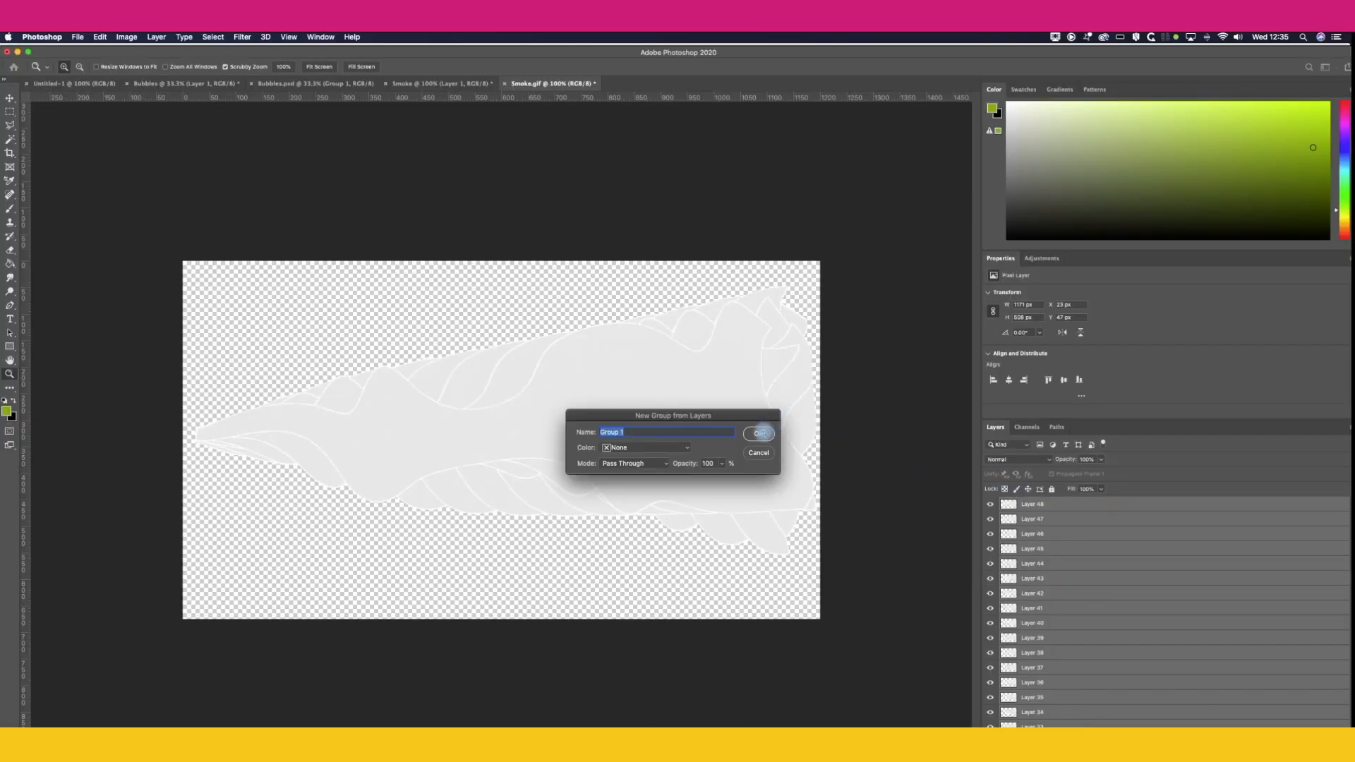
left_click(759, 433)
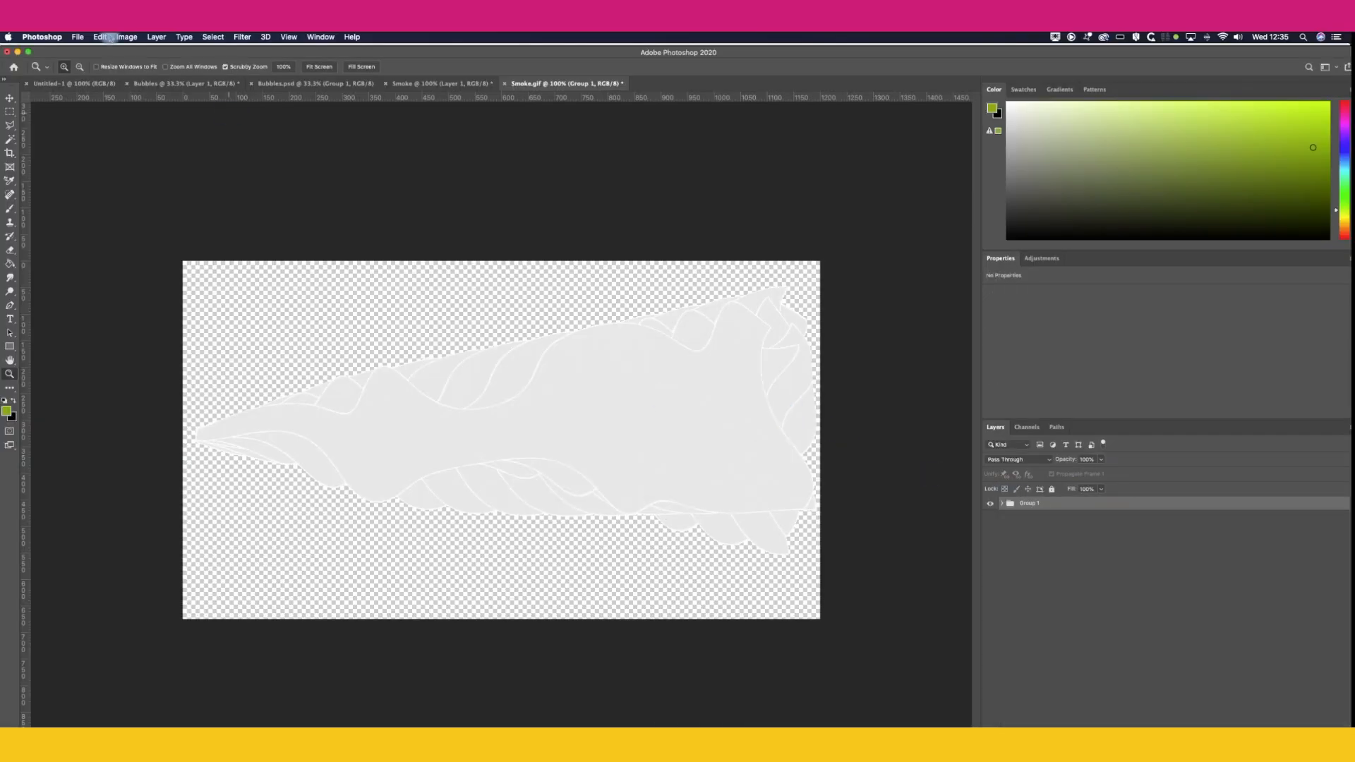
Save the grouped smoke document as Smoke.psd in Photoshop format with its layers kept.
left_click(76, 37)
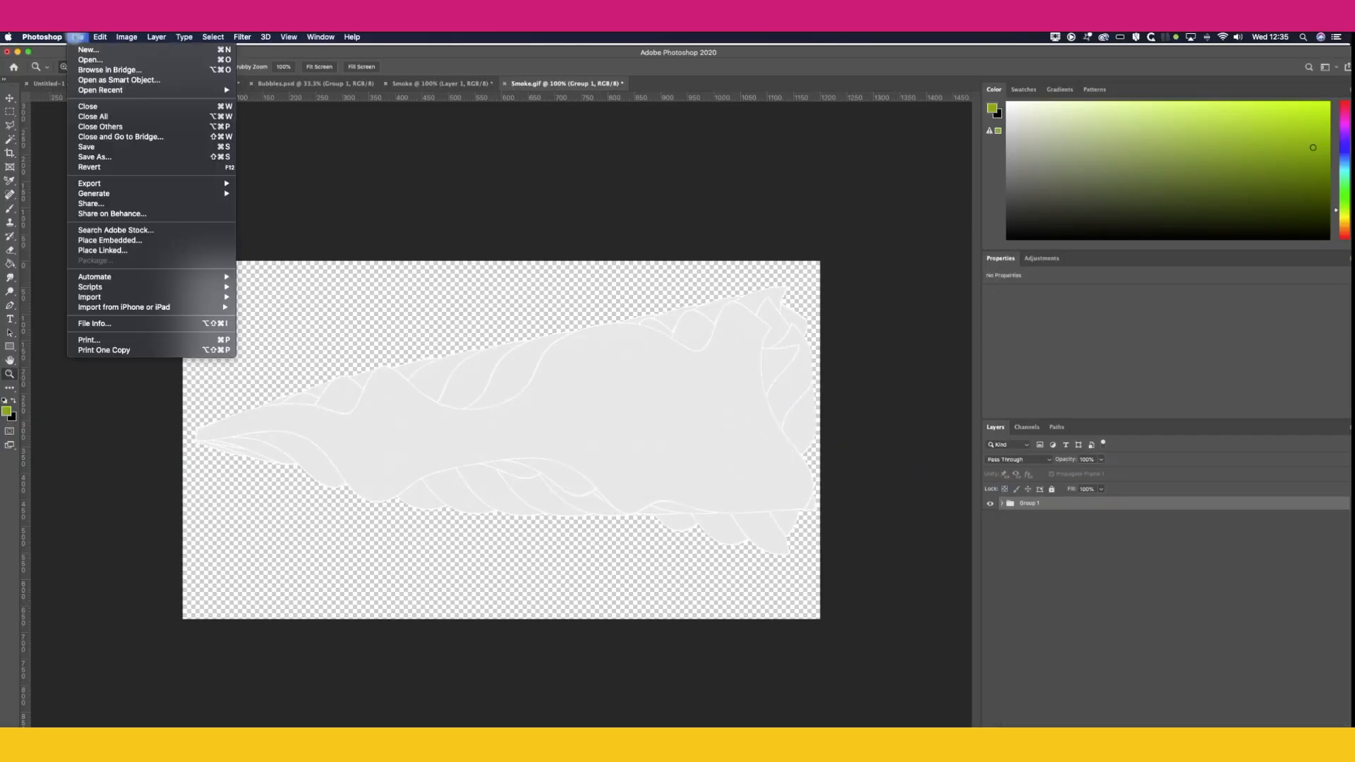
left_click(102, 156)
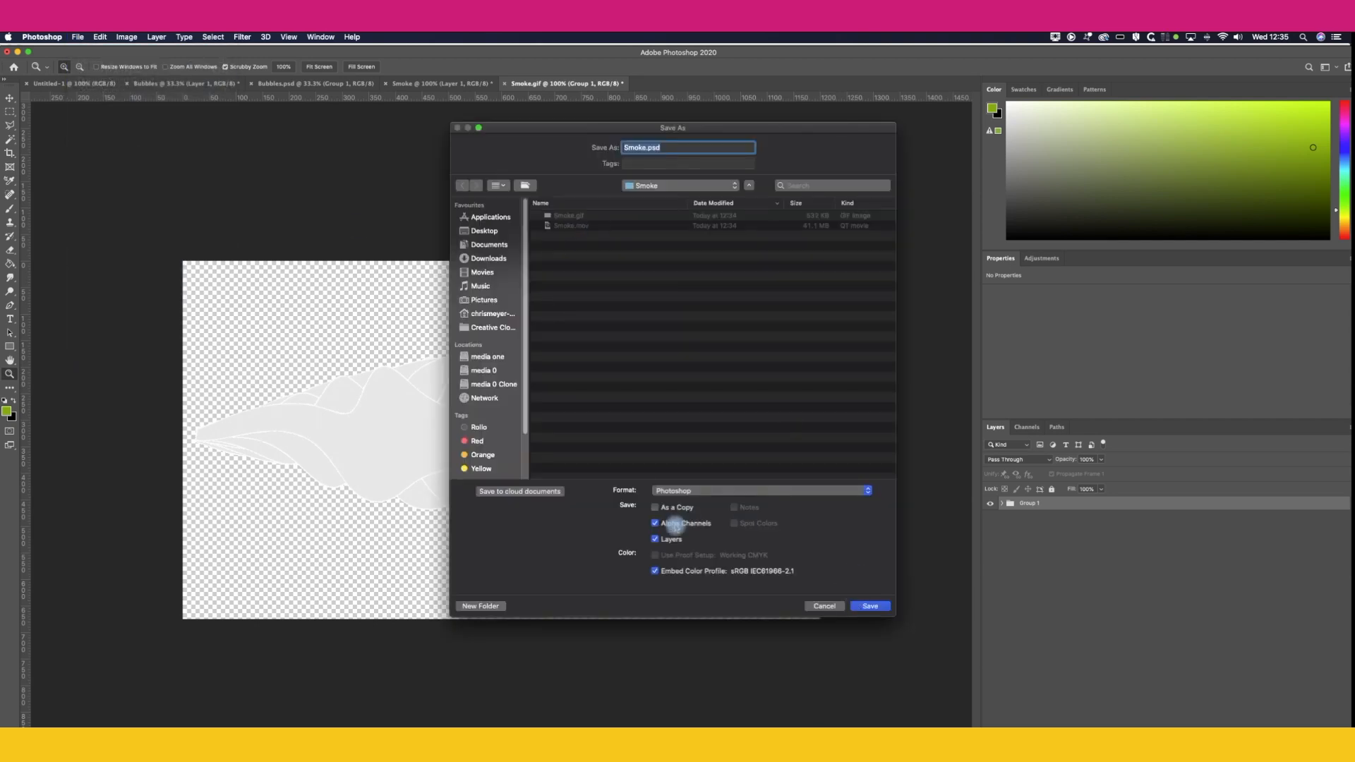
left_click(865, 607)
left_click(801, 414)
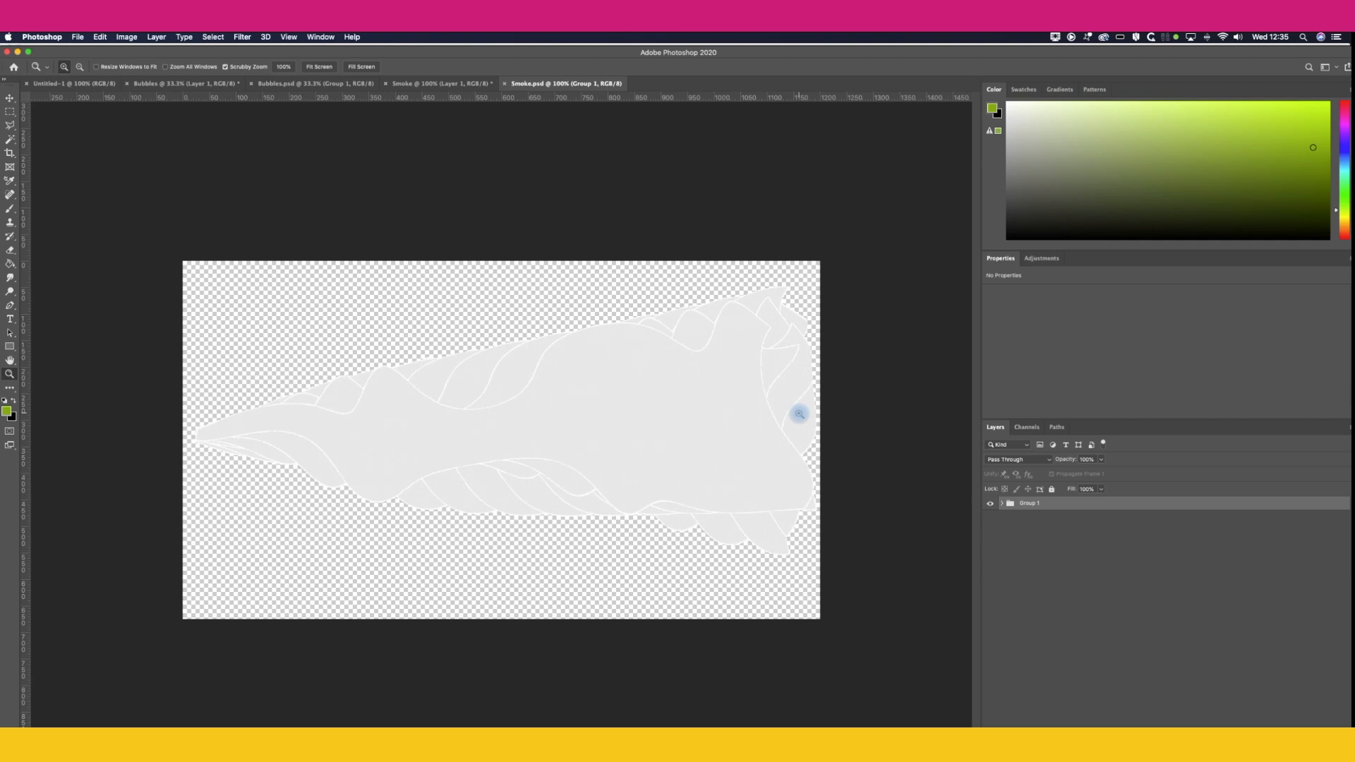
Switch to Cartoon Animator 4, import Smoke.psd as a prop in a blank project and move it up to the stage's centre.
key("super+n")
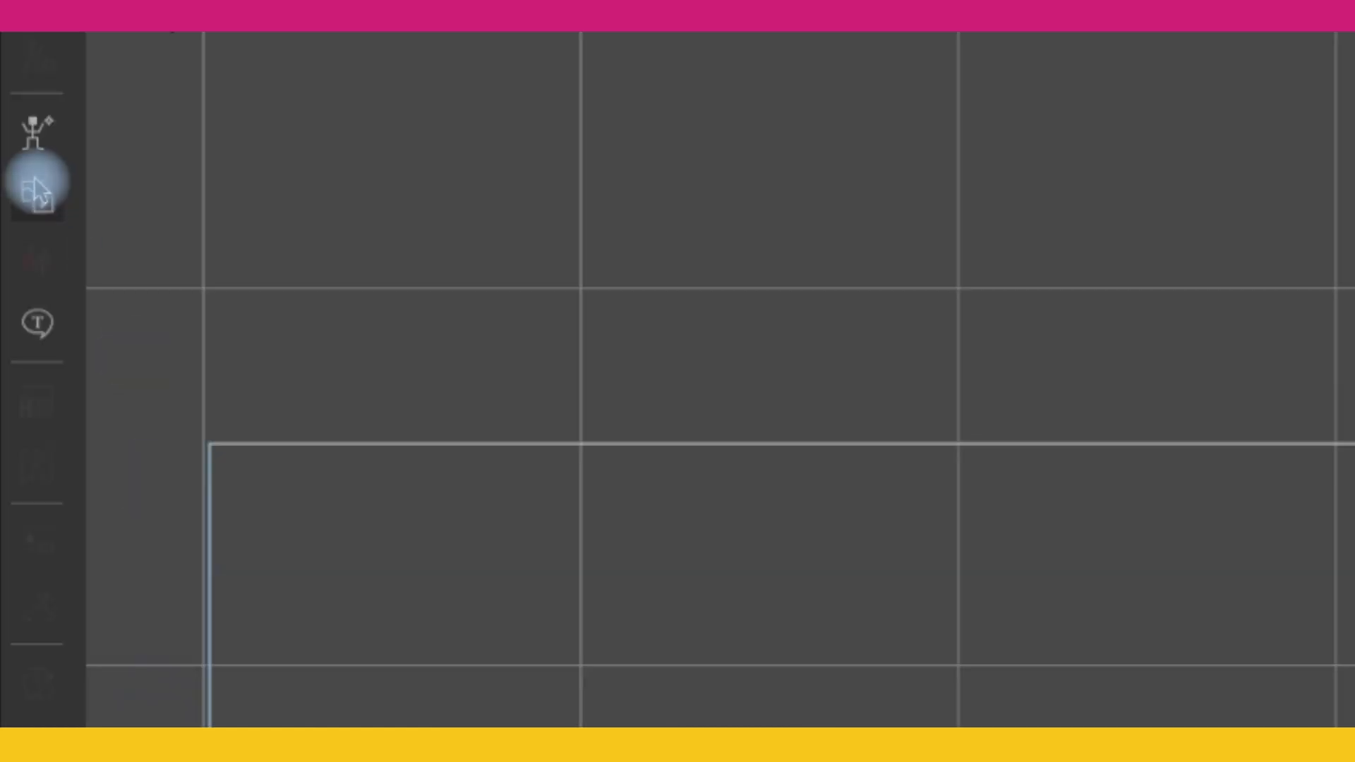
left_click(36, 187)
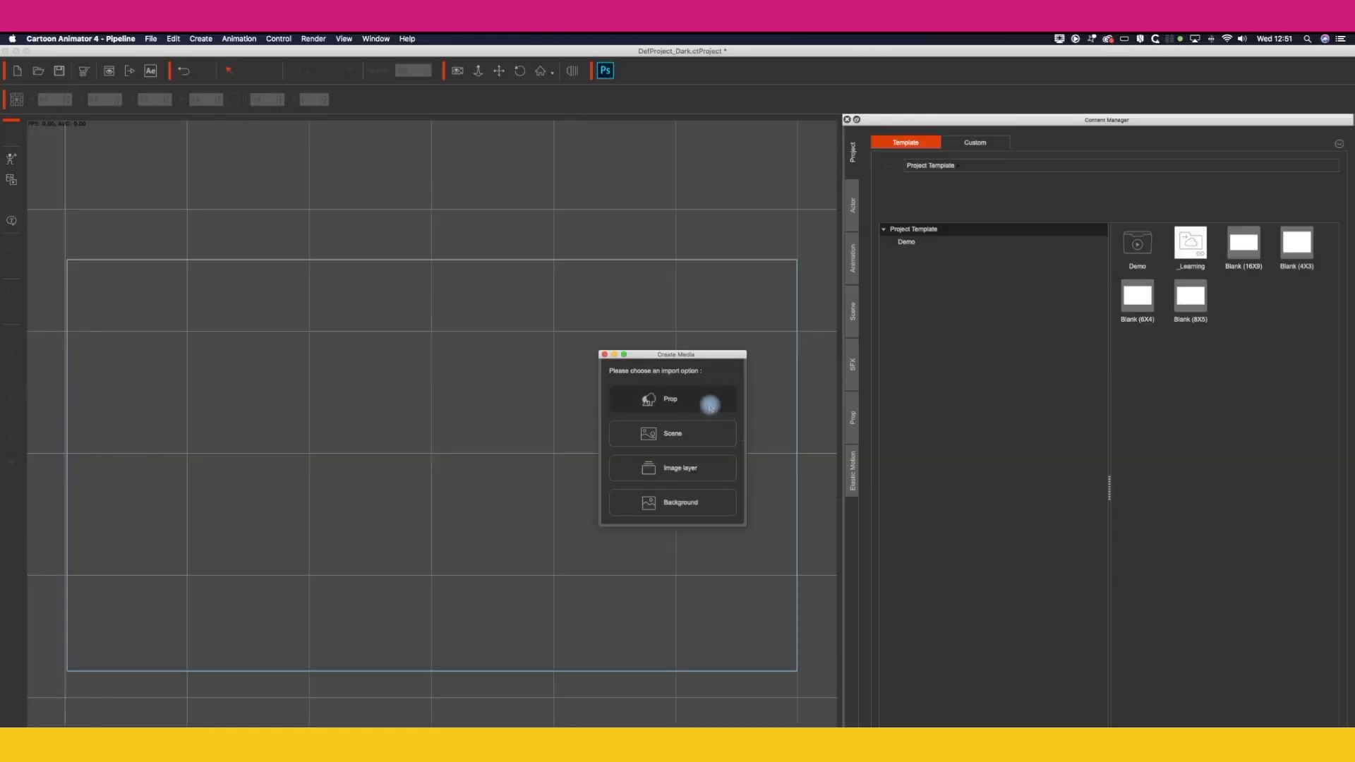
left_click(709, 406)
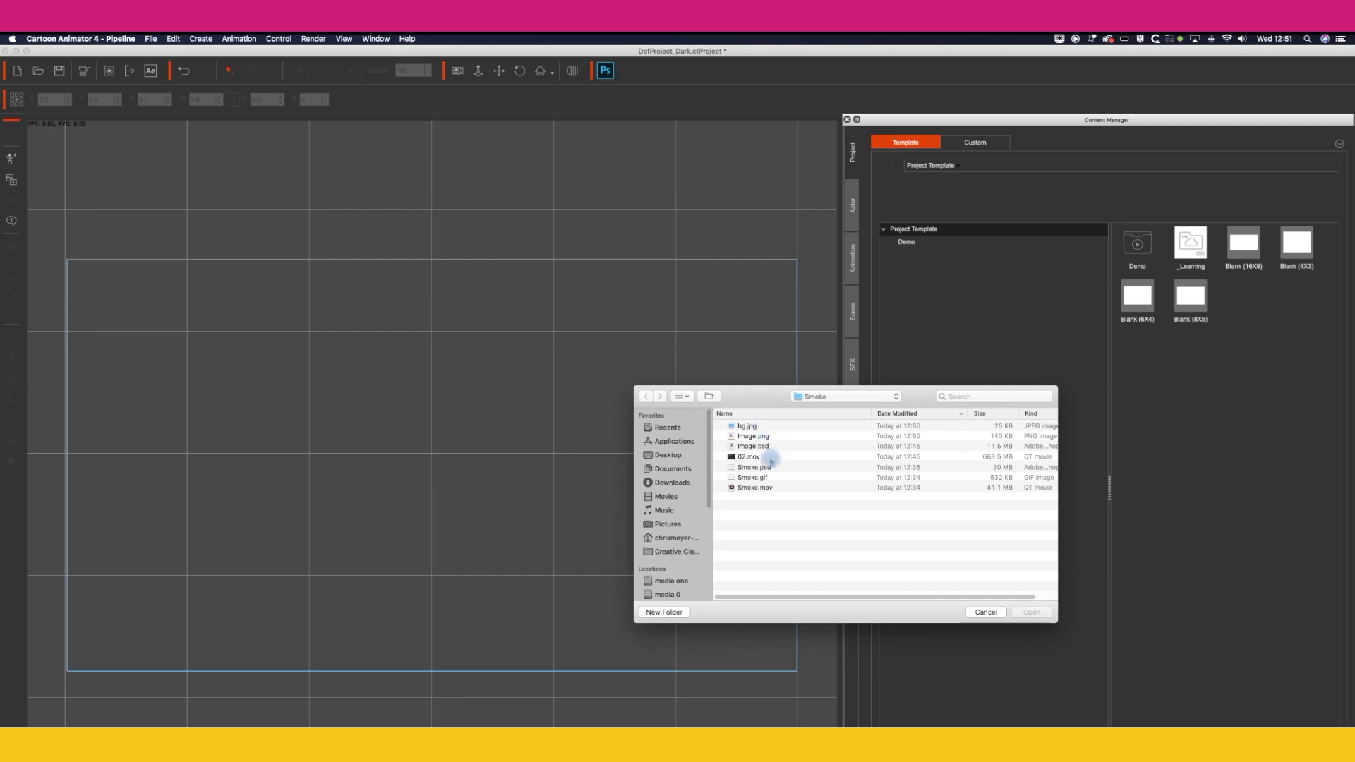
double_click(765, 468)
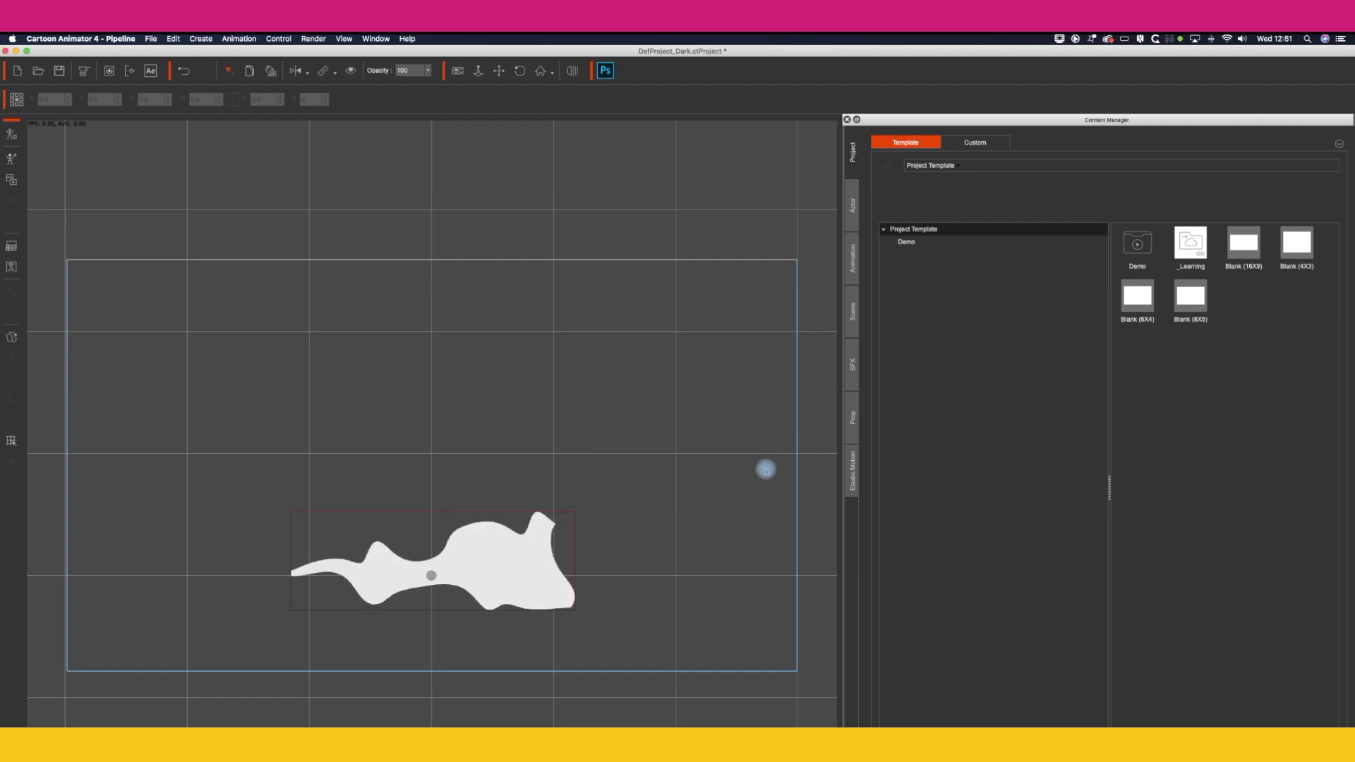
left_click_drag(472, 550, 478, 425)
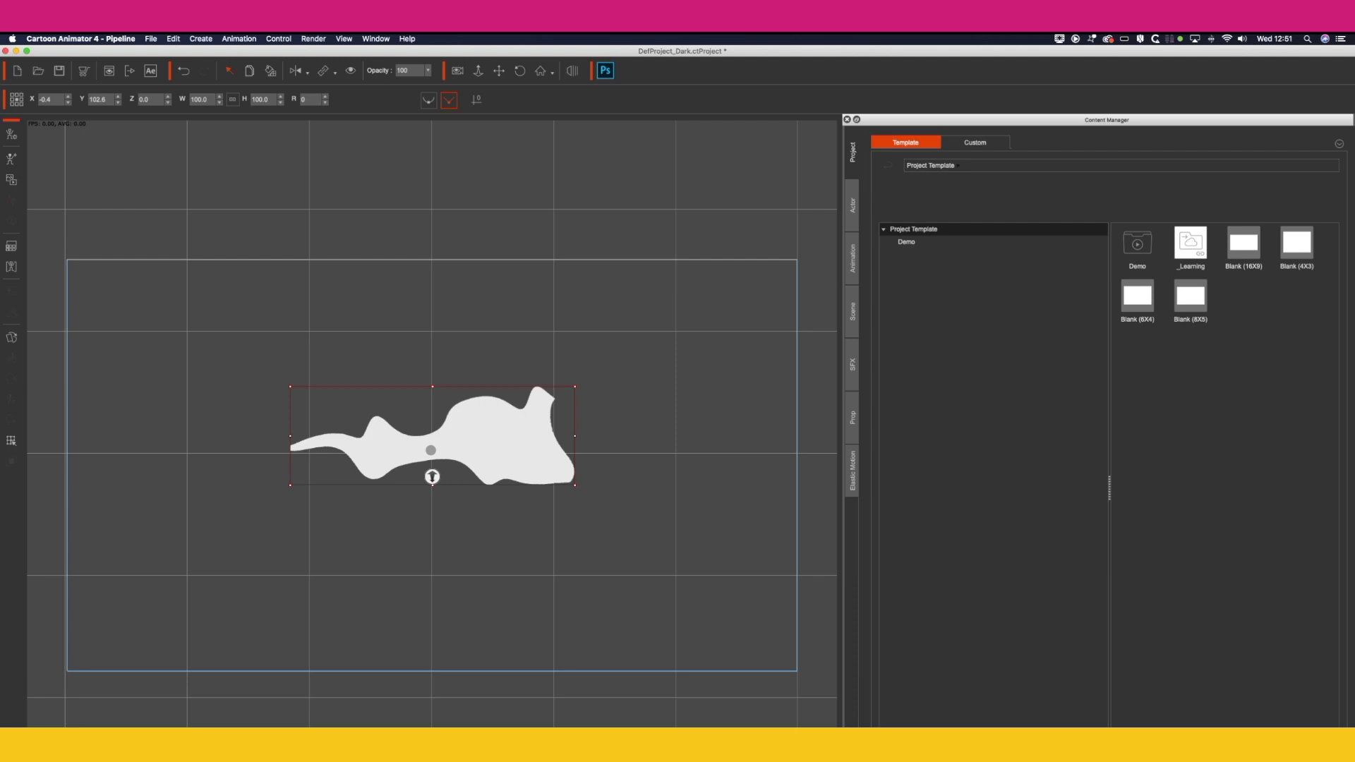
Show the timeline, open the smoke prop's Sprite Editor and set the Layer 1 sprite at frame 1.
key("F3")
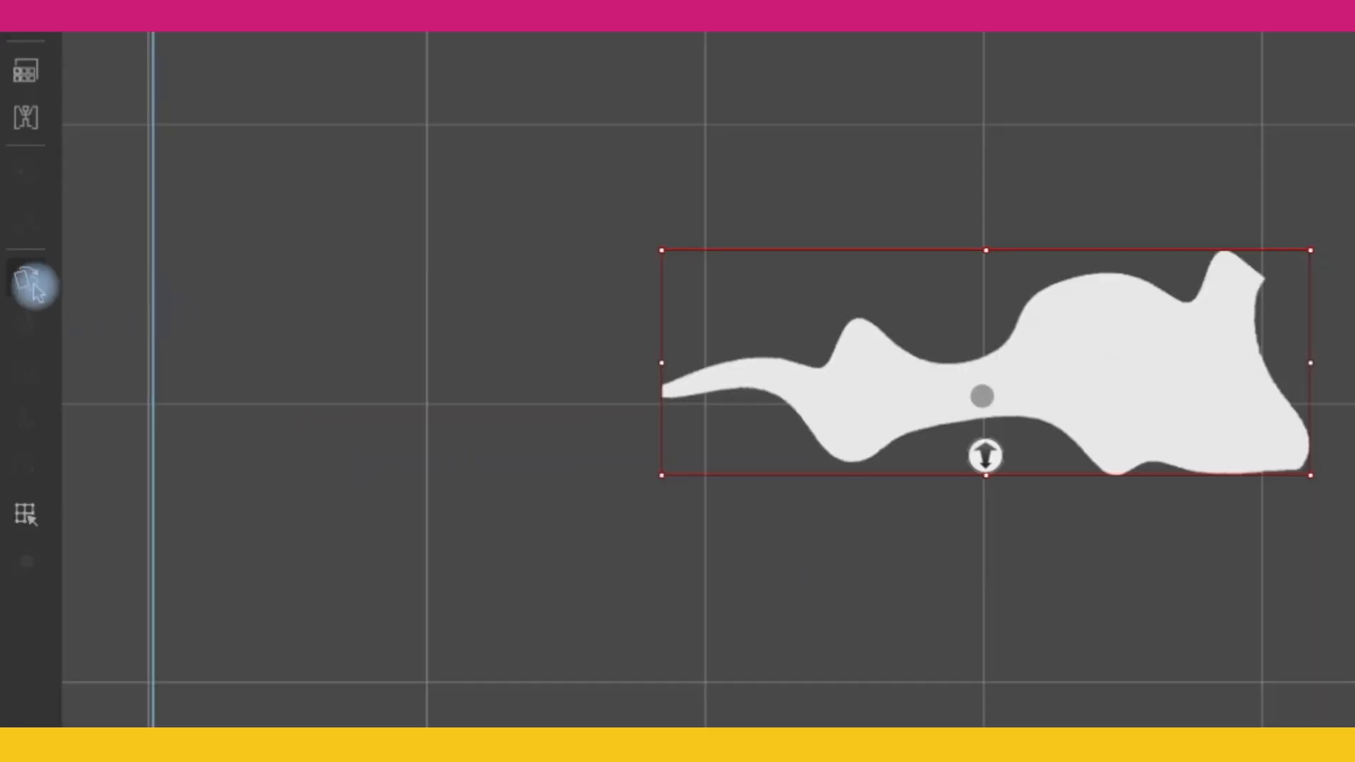
left_click(33, 287)
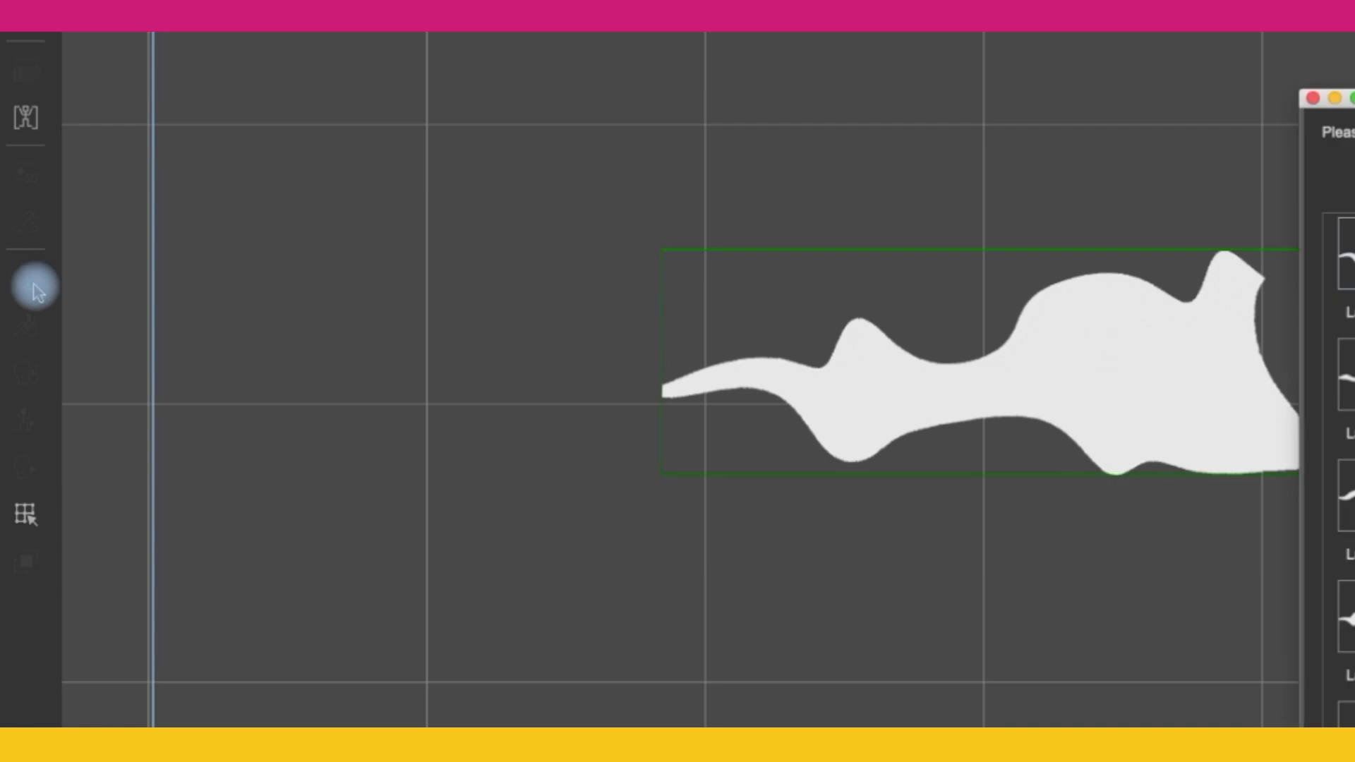
left_click_drag(743, 232, 741, 505)
left_click(693, 397)
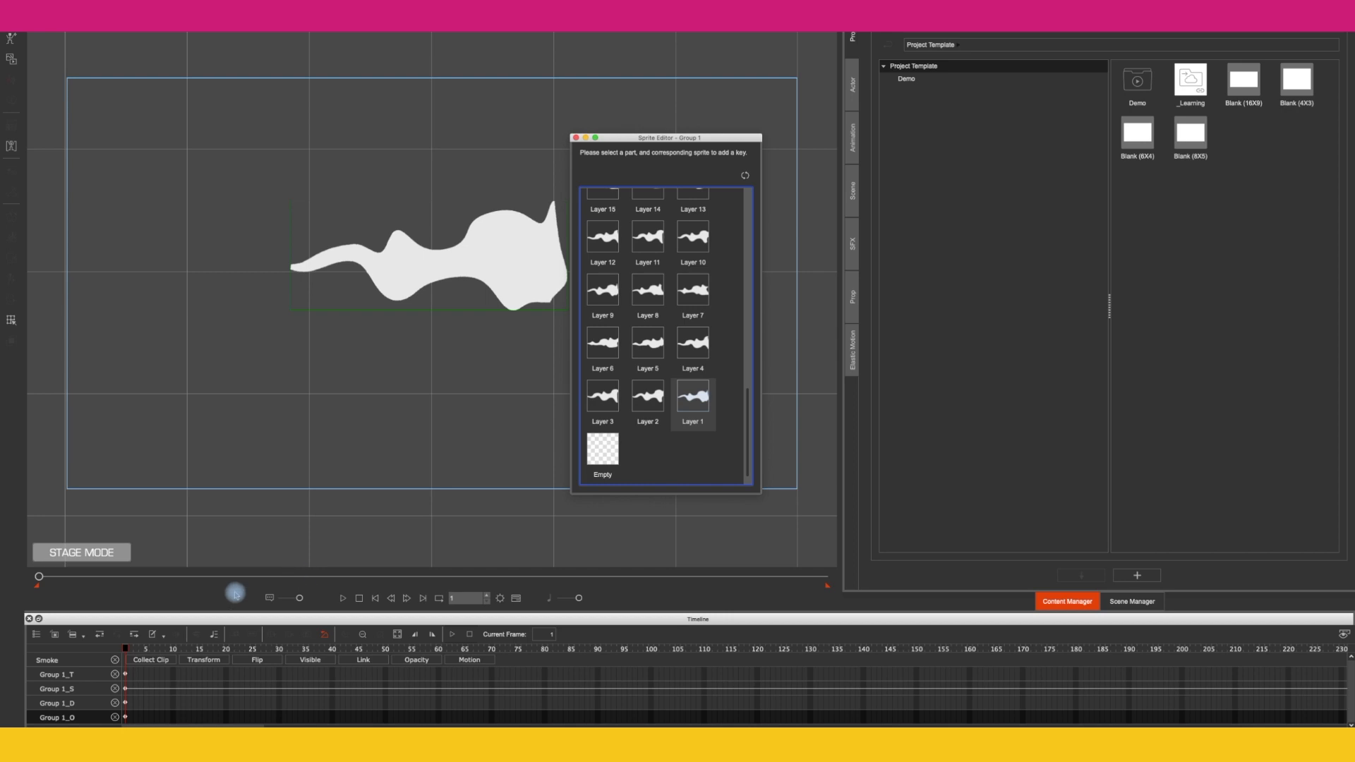
Key the Layer 2 to Layer 6 sprites in order on every second frame, from frame 3 to frame 11.
left_click(126, 650)
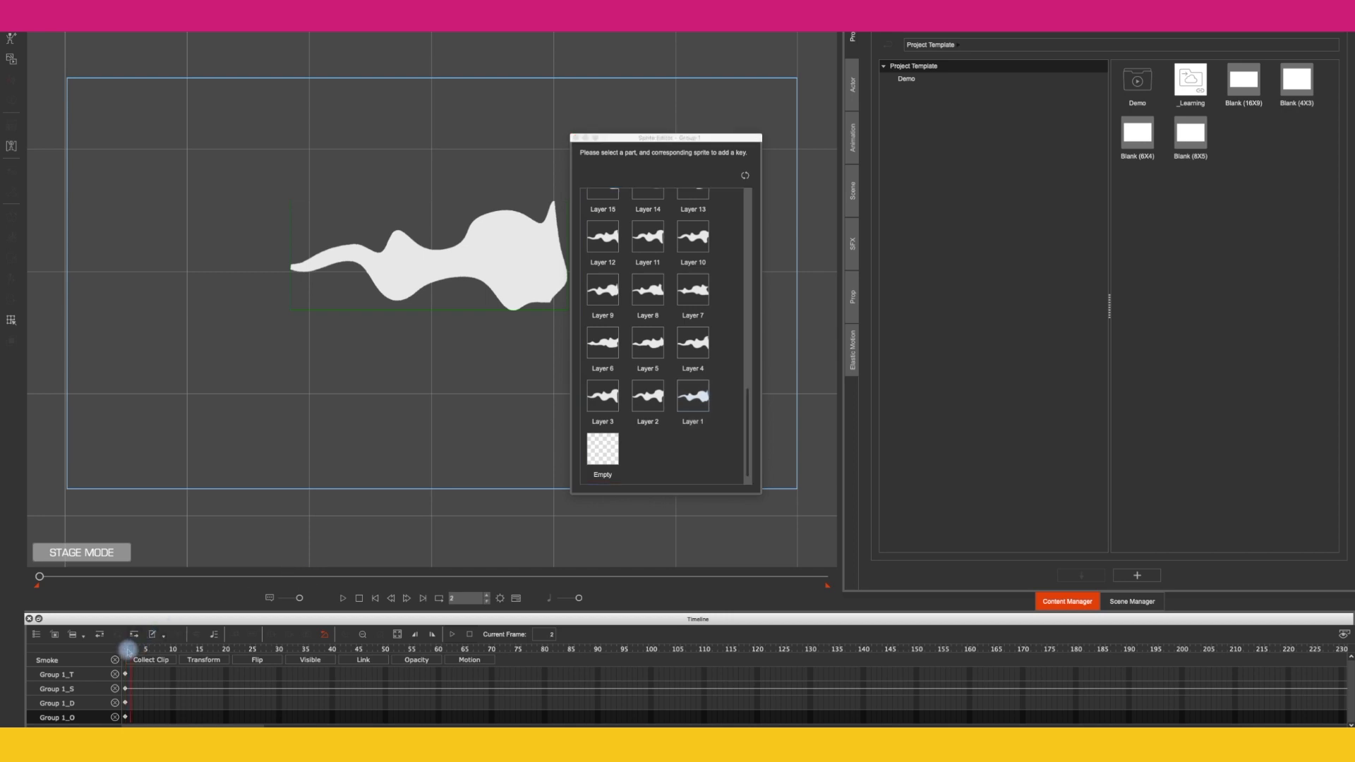
left_click(648, 396)
left_click(141, 645)
left_click_drag(139, 649, 144, 646)
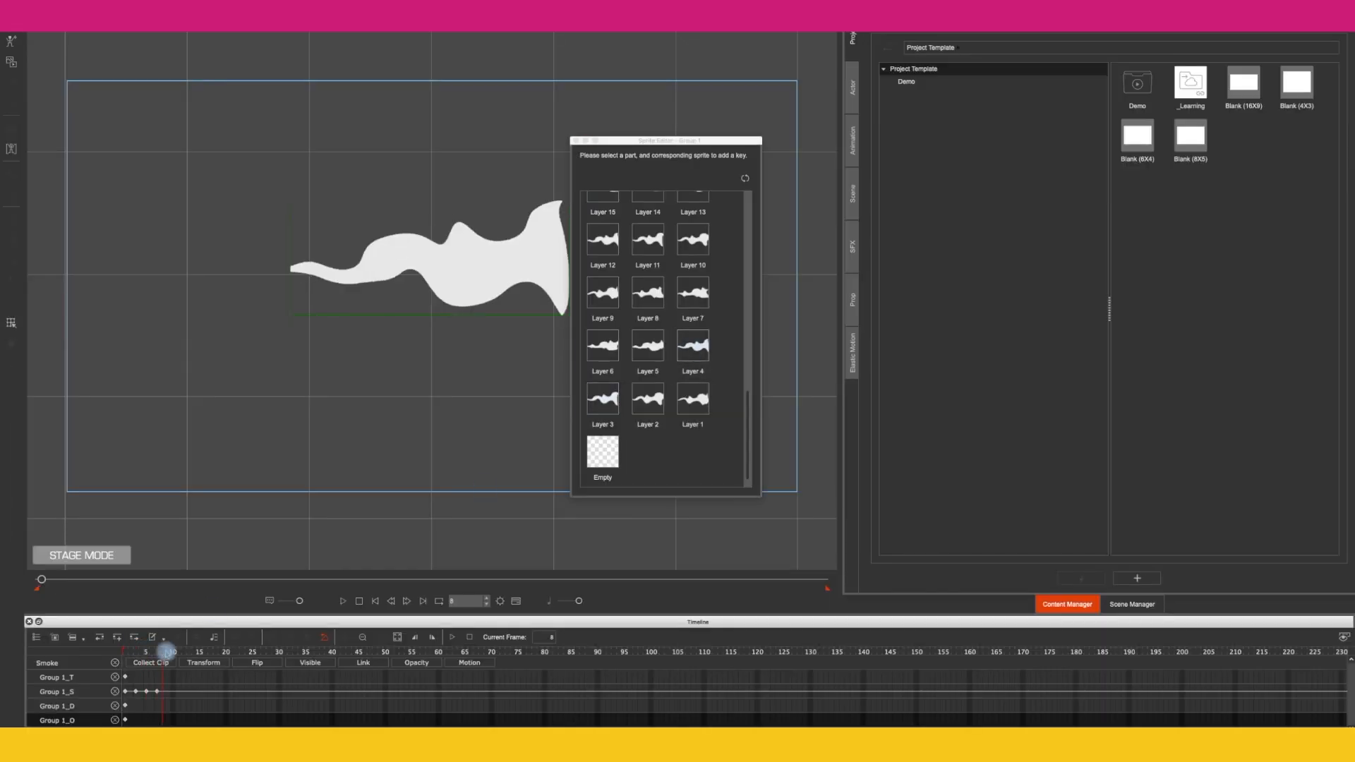
left_click(630, 379)
left_click(603, 347)
Key the Layer 7 to Layer 12 sprites in order on every second frame, starting at frame 13.
left_click(187, 650)
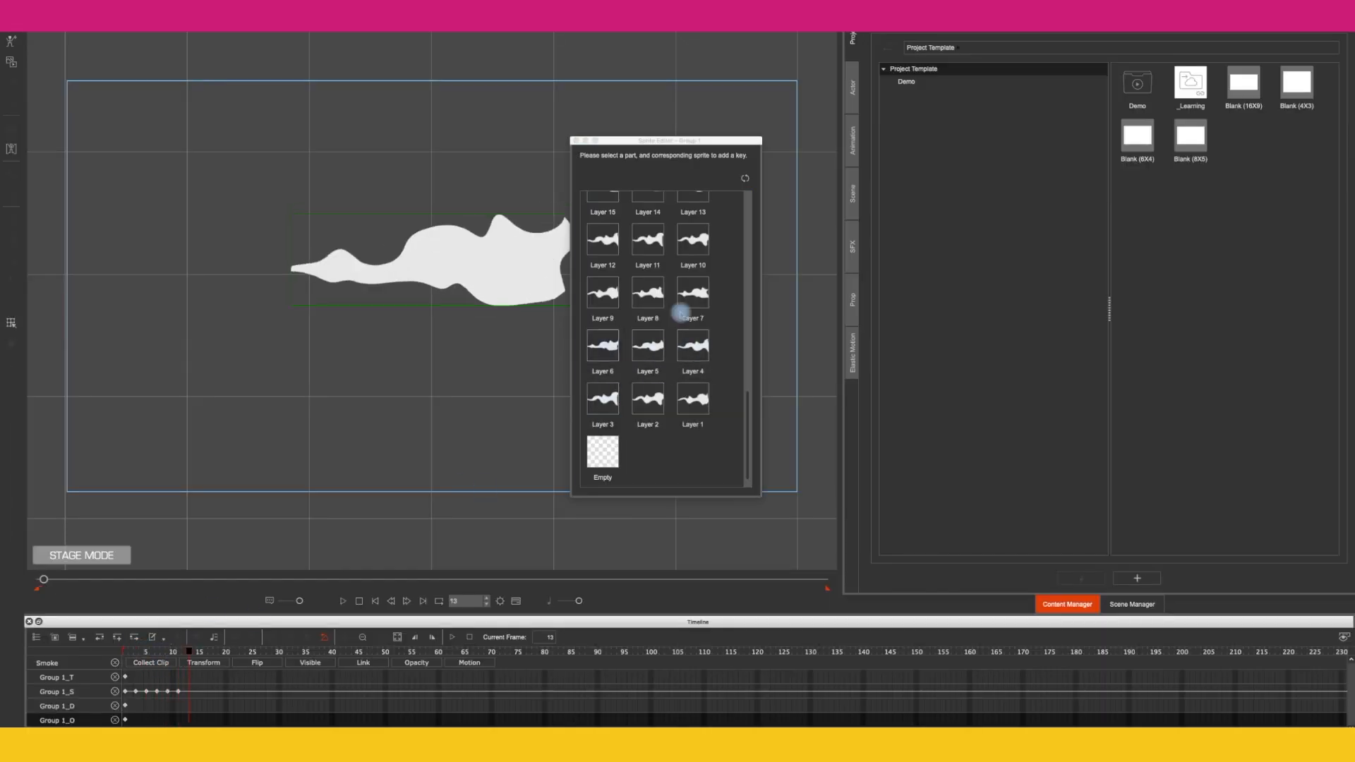
left_click(692, 295)
left_click(199, 650)
left_click(648, 294)
left_click(209, 649)
left_click(603, 295)
left_click(220, 651)
left_click(231, 650)
left_click(648, 240)
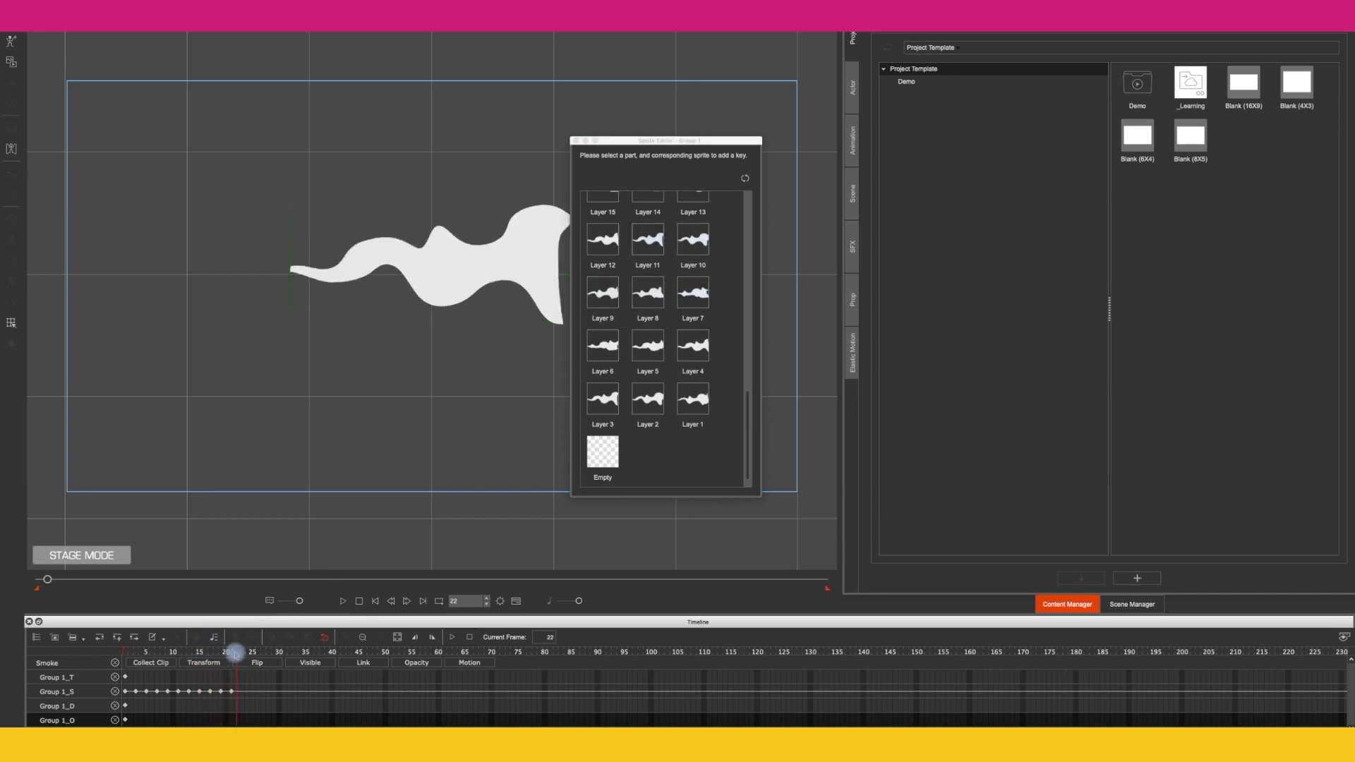
left_click(241, 650)
left_click(603, 240)
Key the Layer 13 to Layer 18 sprites in order on every second frame, starting at frame 25.
scroll(644, 381, "up", 5)
left_click(252, 650)
left_click(693, 431)
left_click(263, 650)
left_click(273, 650)
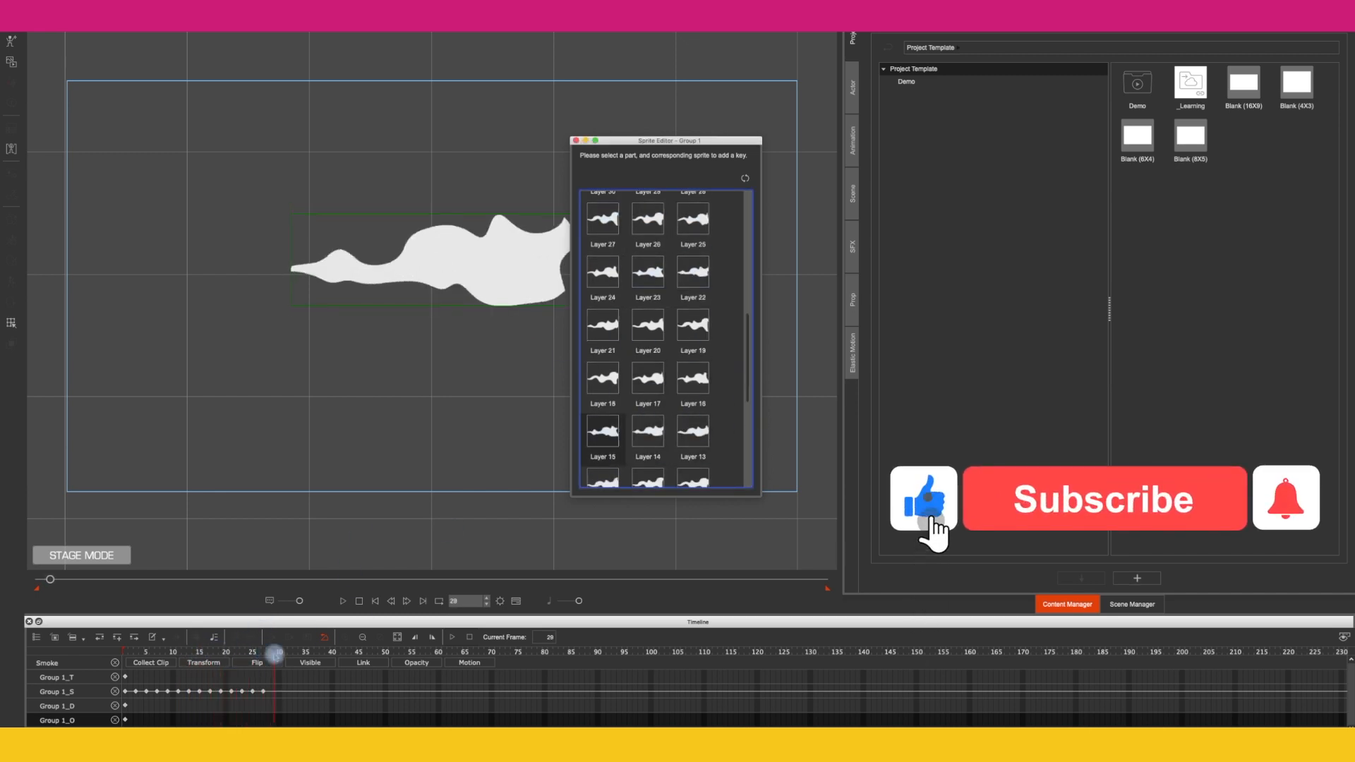
left_click(602, 431)
left_click(284, 650)
left_click(693, 378)
left_click(295, 650)
left_click(648, 378)
left_click(306, 651)
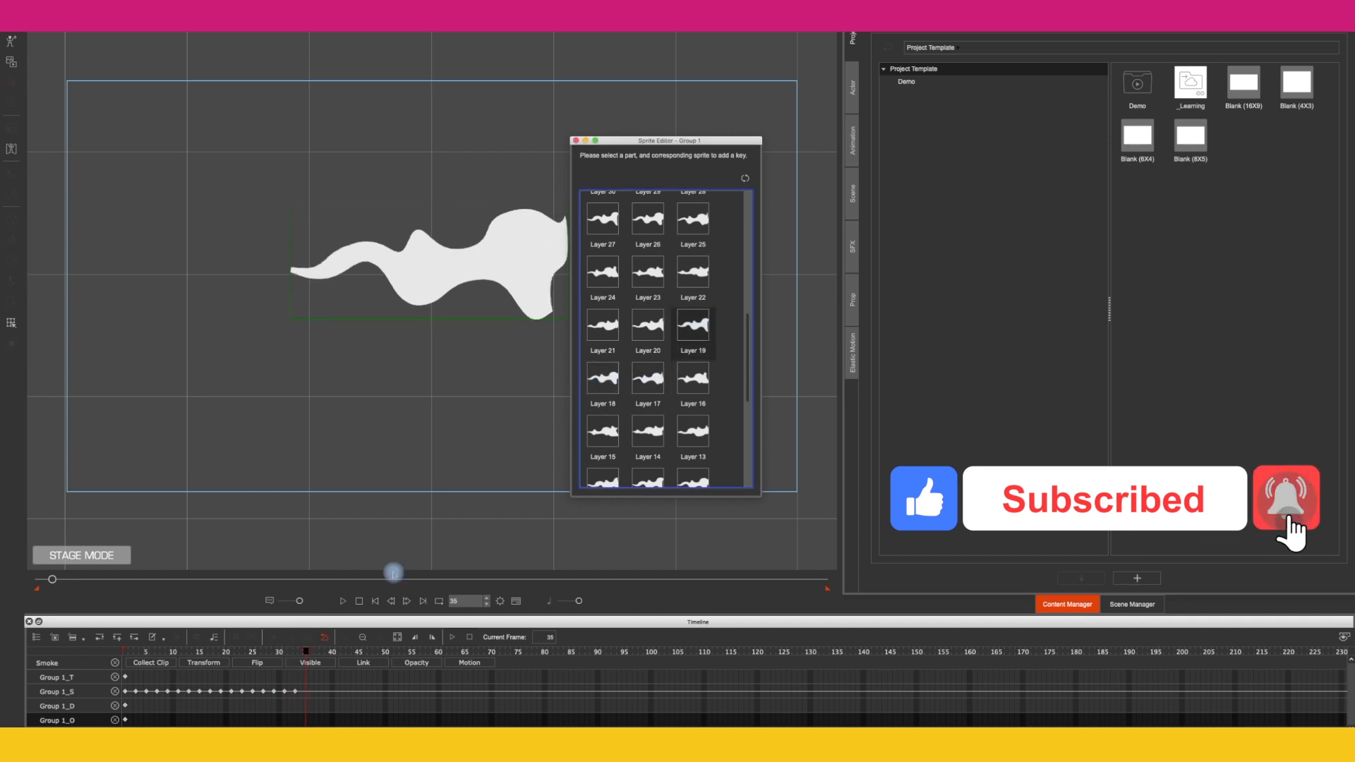
left_click(603, 378)
Key the Layer 19 to Layer 24 sprites in order, keeping the two-frame spacing after the existing keys.
left_click(316, 650)
left_click(692, 325)
left_click(322, 650)
left_click(327, 651)
left_click(602, 325)
left_click(338, 651)
left_click(692, 272)
left_click(348, 651)
left_click(647, 272)
left_click(357, 650)
left_click(602, 272)
Key the Layer 25 to Layer 33 sprites in order, keeping the two-frame spacing after the existing keys.
left_click(696, 228)
scroll(693, 339, "up", 5)
left_click(380, 651)
left_click(648, 394)
left_click(390, 650)
left_click(603, 394)
left_click(401, 651)
left_click(693, 341)
left_click(423, 652)
left_click(602, 341)
left_click(433, 652)
left_click(693, 289)
left_click(444, 652)
left_click(648, 289)
left_click(454, 652)
left_click(603, 288)
Key the Layer 34 to Layer 40 sprites in order, keeping the two-frame spacing after the existing keys.
left_click_drag(746, 288, 747, 229)
left_click(475, 650)
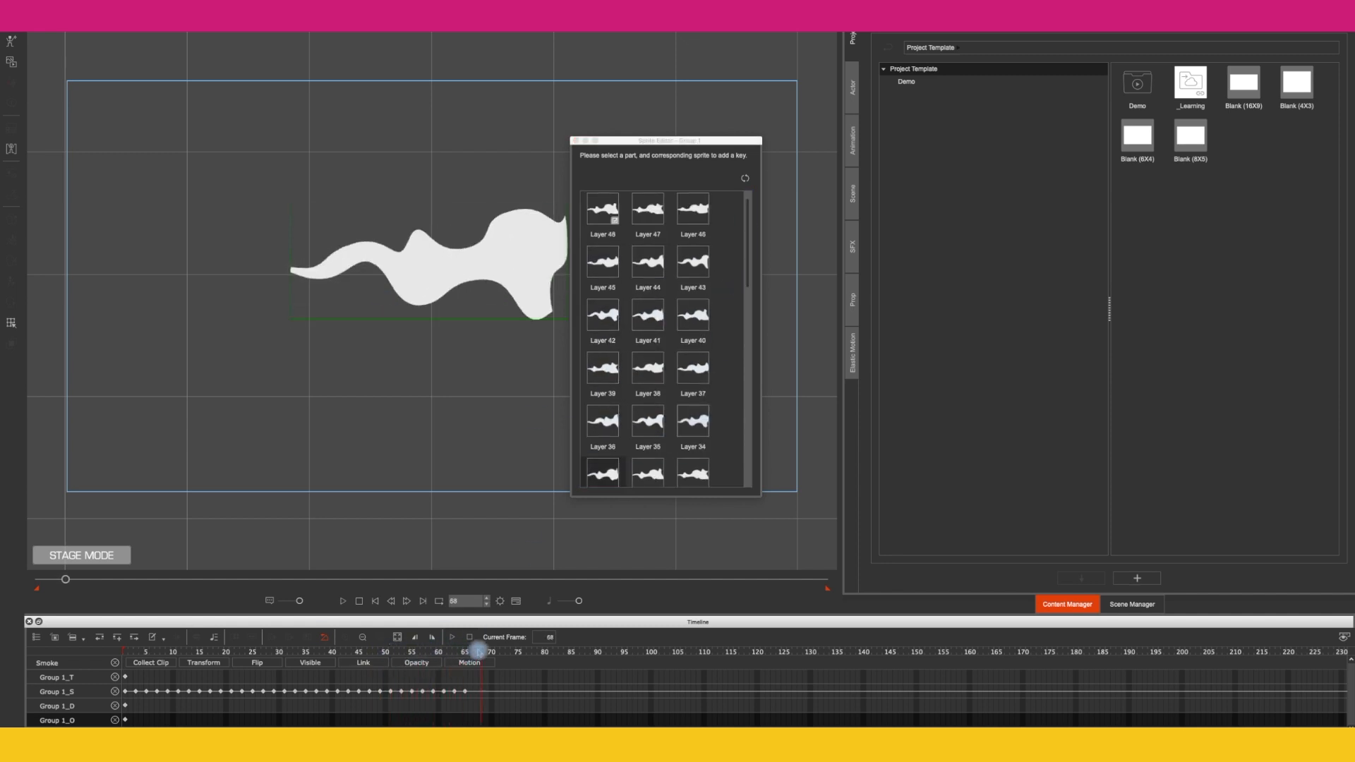
left_click(692, 421)
left_click(486, 650)
left_click(648, 420)
left_click(496, 651)
left_click(602, 420)
left_click(507, 651)
left_click(651, 368)
left_click(517, 652)
left_click(604, 367)
left_click(527, 652)
left_click(693, 316)
Key the Layer 41 to Layer 47 sprites in order on every second frame, ending at frame 91.
left_click(538, 652)
left_click(648, 316)
left_click(548, 652)
left_click(603, 316)
left_click(559, 652)
left_click(693, 263)
left_click(571, 652)
left_click(648, 263)
left_click(581, 652)
left_click(603, 263)
left_click(592, 652)
left_click(693, 209)
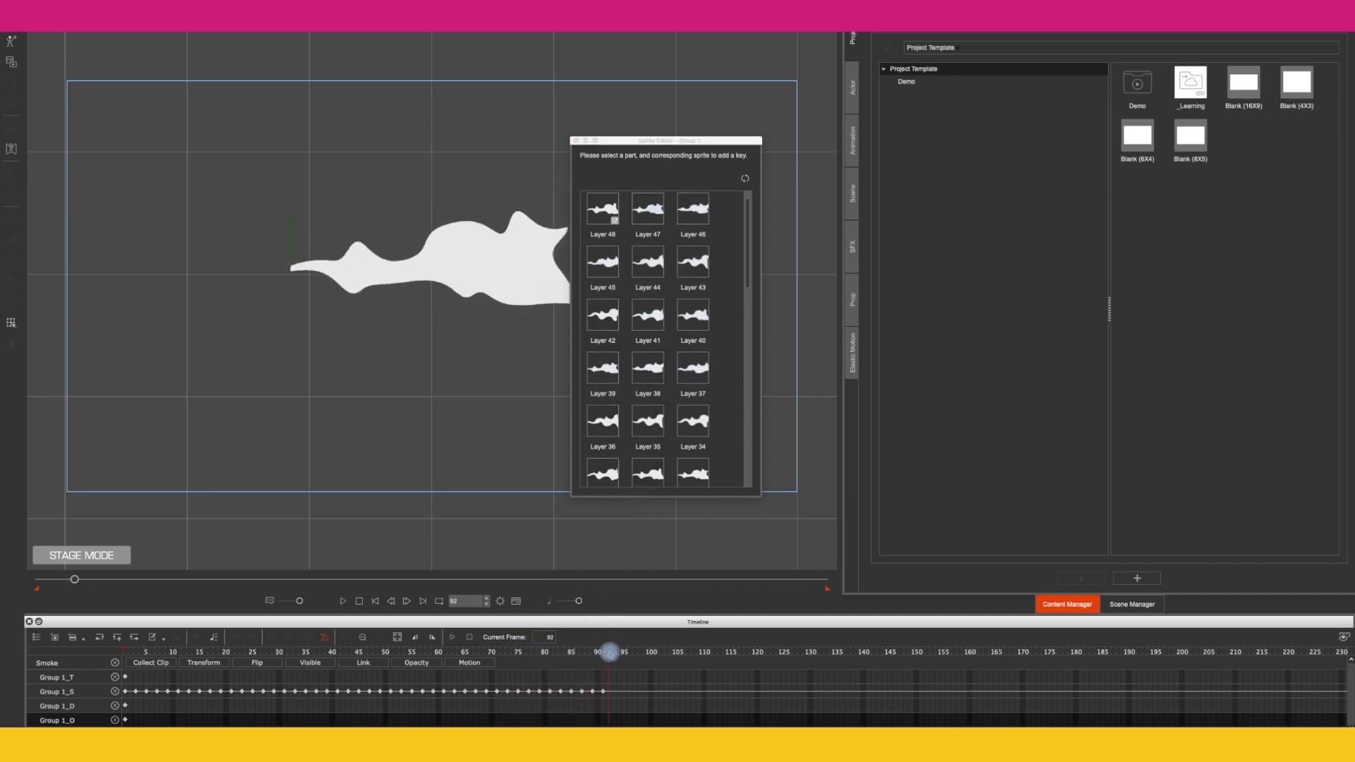
left_click(603, 651)
Shorten the project to 95 frames and play the smoke animation in a loop.
left_click(499, 601)
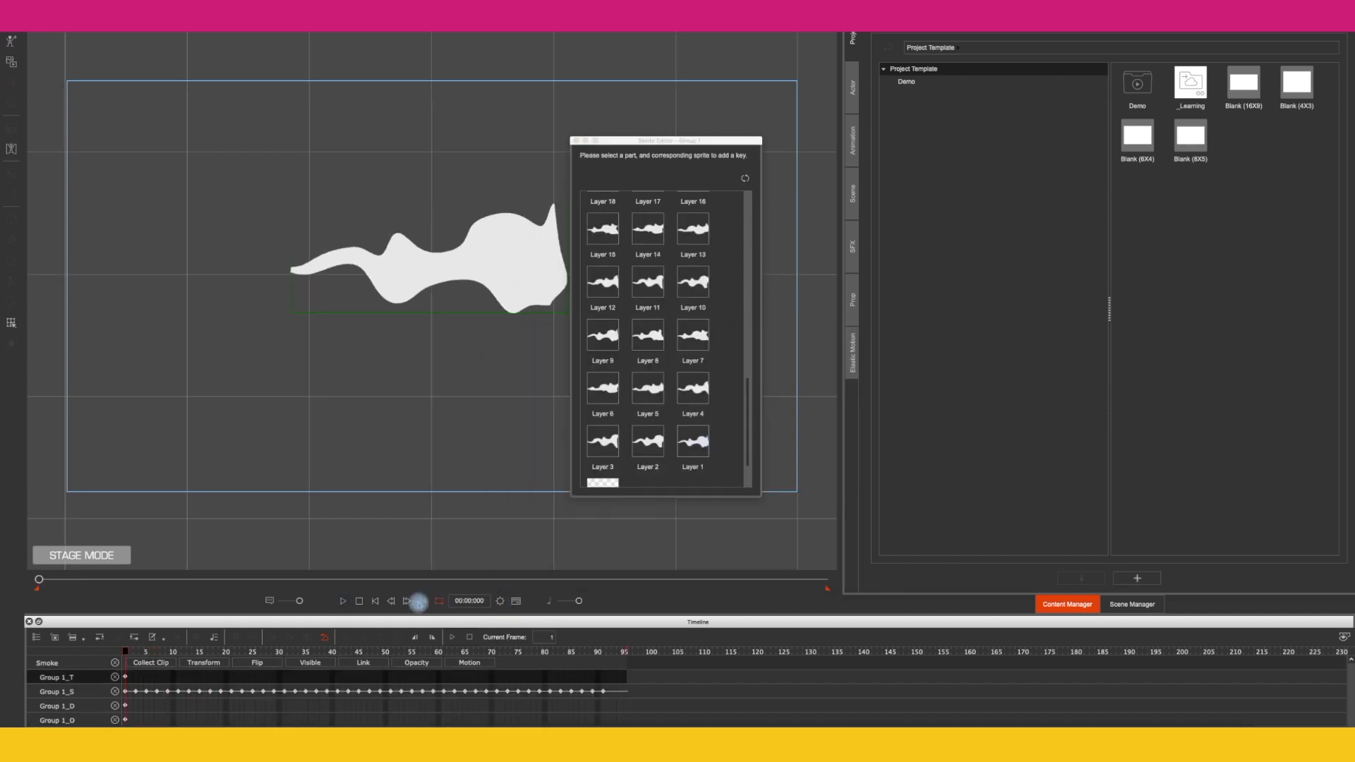
left_click(343, 601)
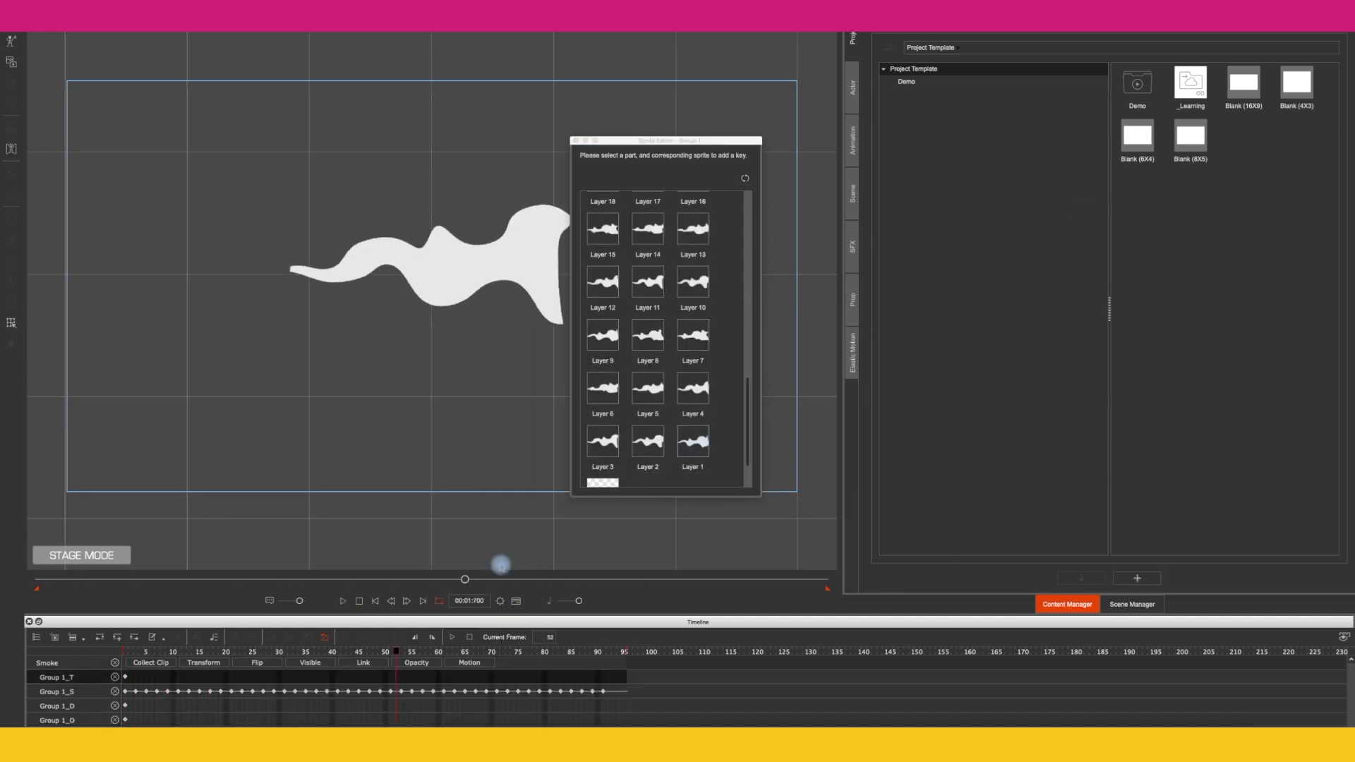
Save the animated smoke to the custom prop library under the name "Smoke - Mixexuppixels".
left_click(853, 296)
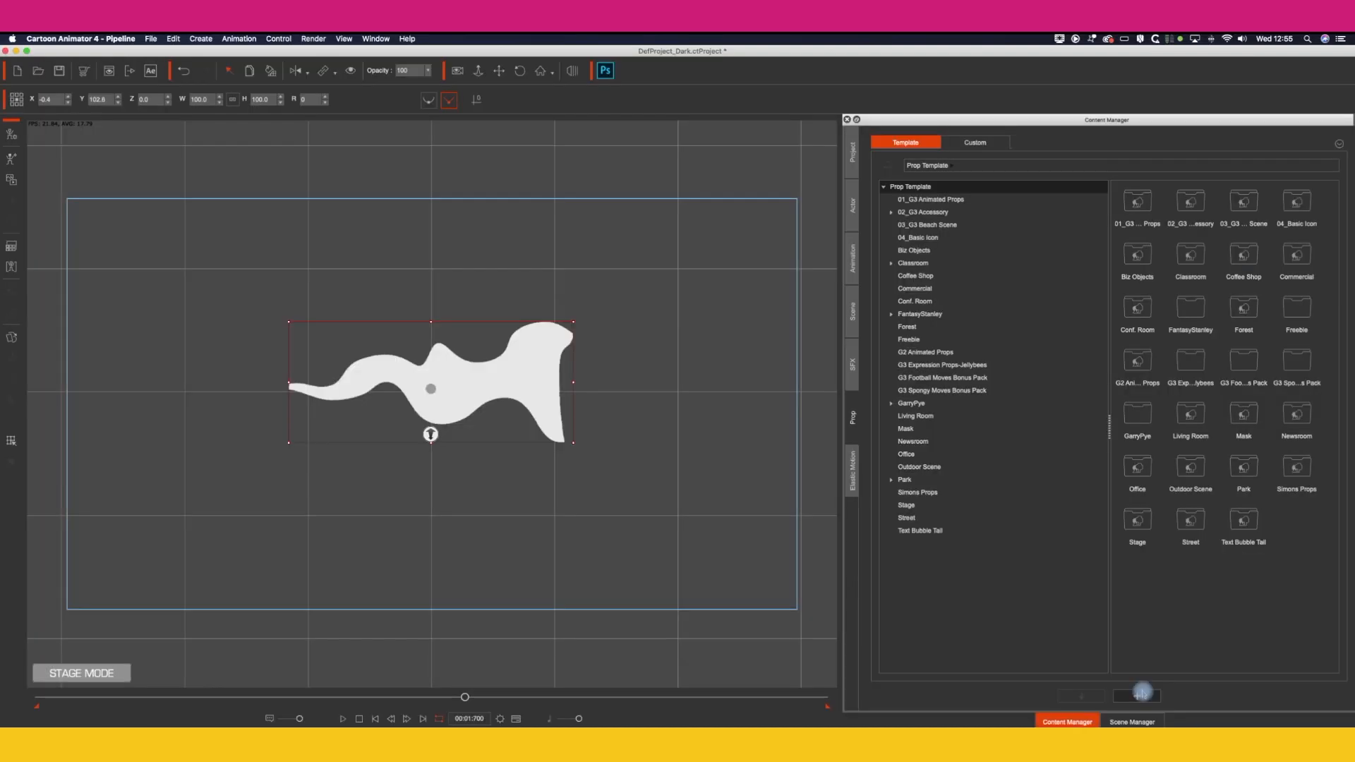
left_click(751, 323)
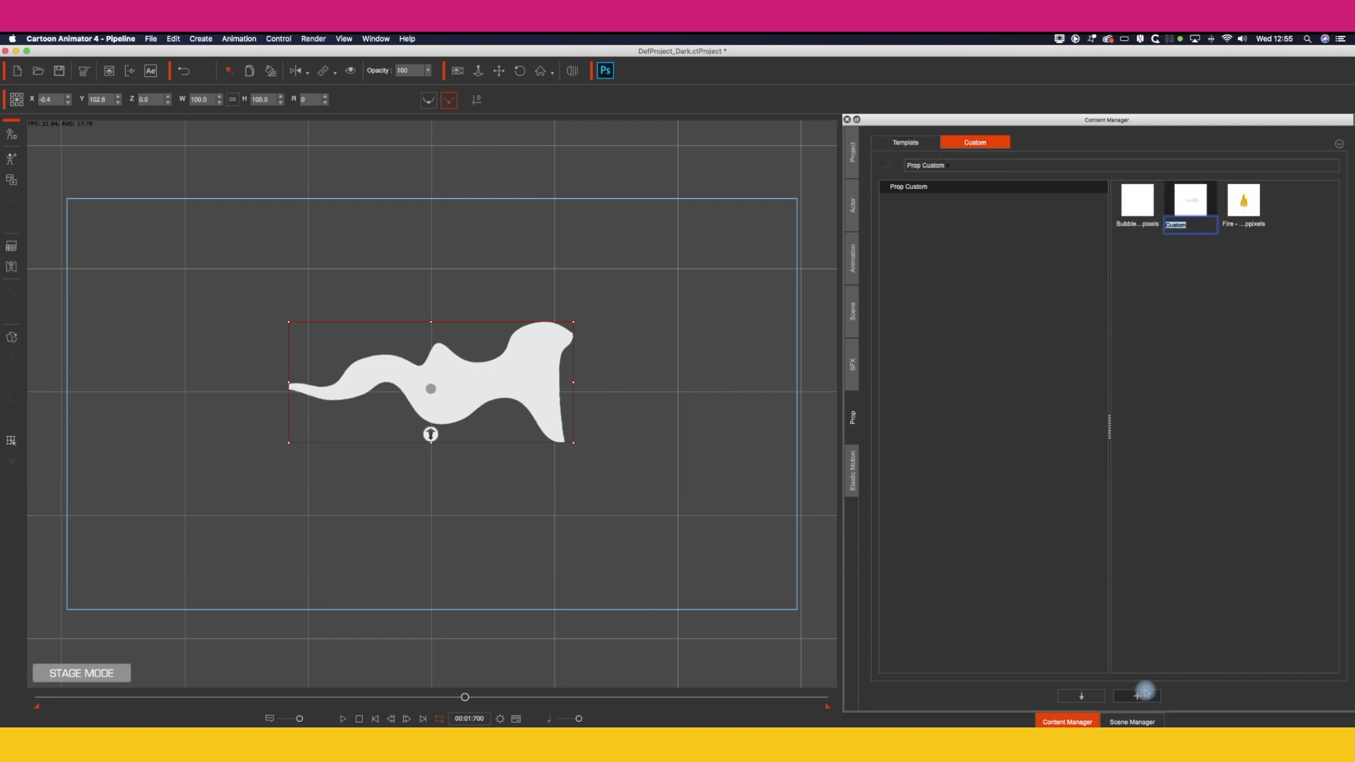
type("S")
type("moke -")
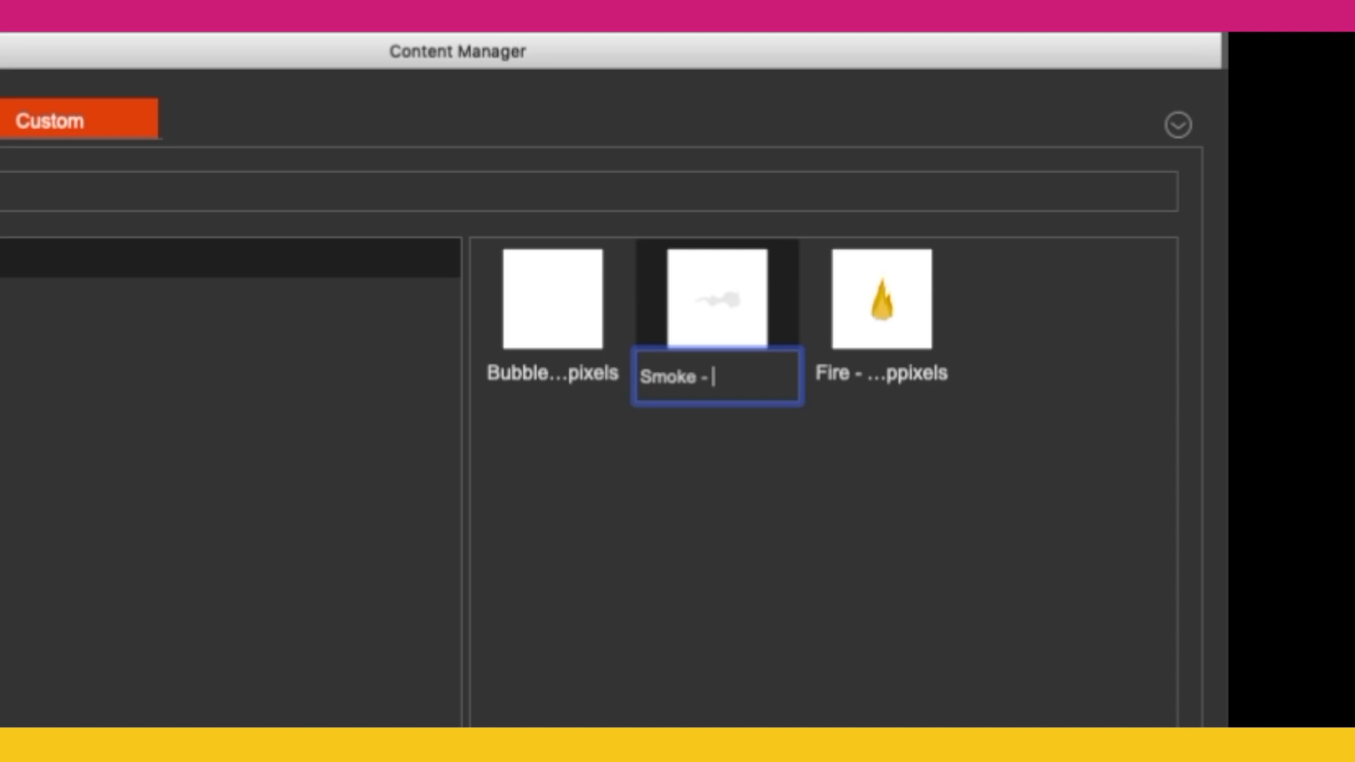
type(" Mixexuppixels")
key("Return")
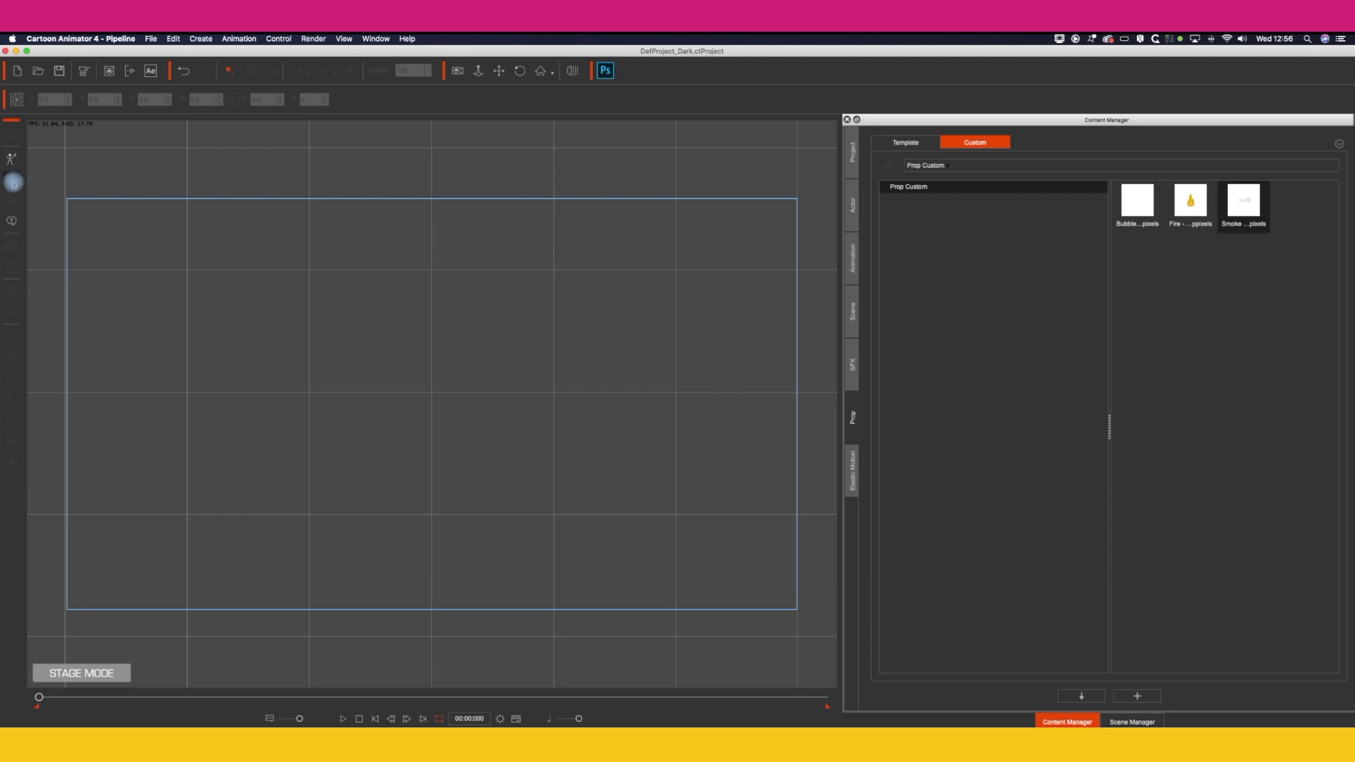
Import bg.jpg as the background and place the custom smoke prop in the right half of the cleared stage.
left_click(13, 183)
left_click(670, 502)
left_click(674, 466)
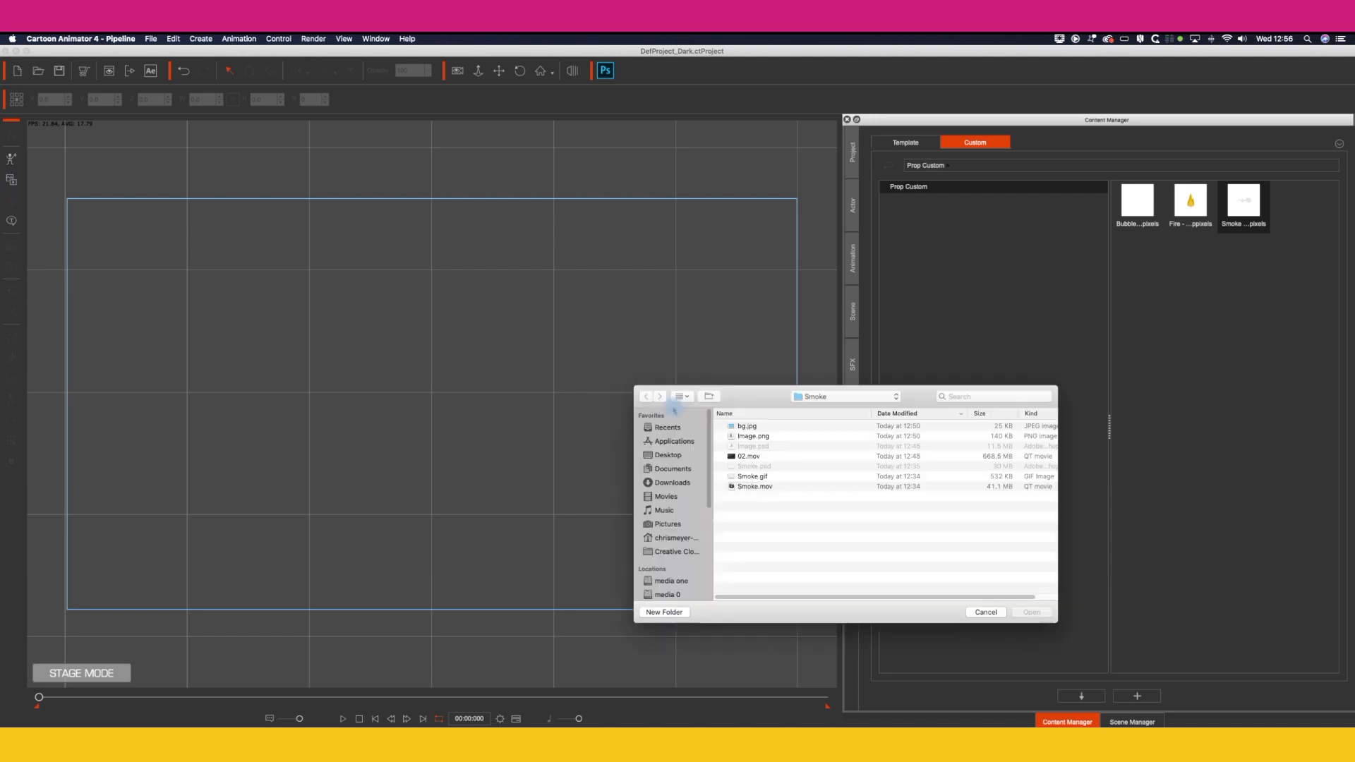
double_click(750, 426)
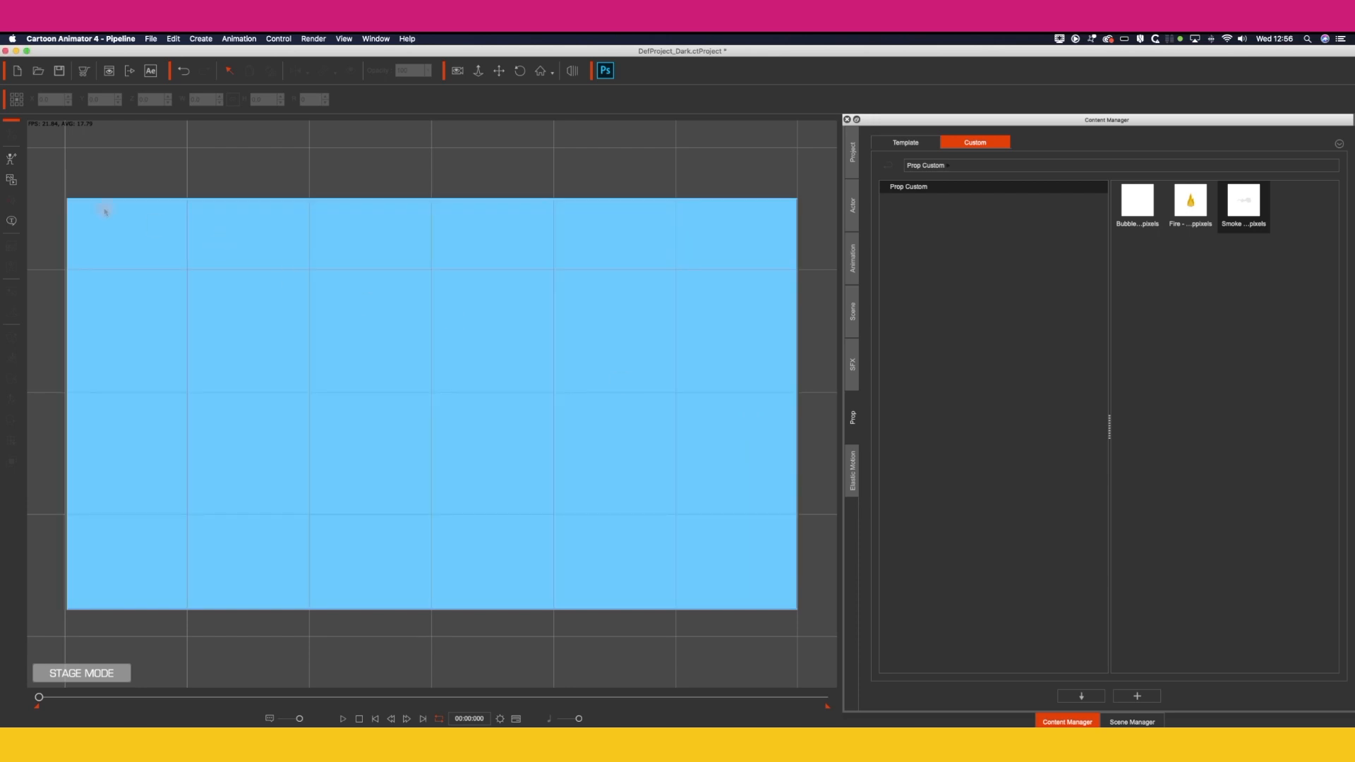
left_click_drag(1244, 203, 619, 442)
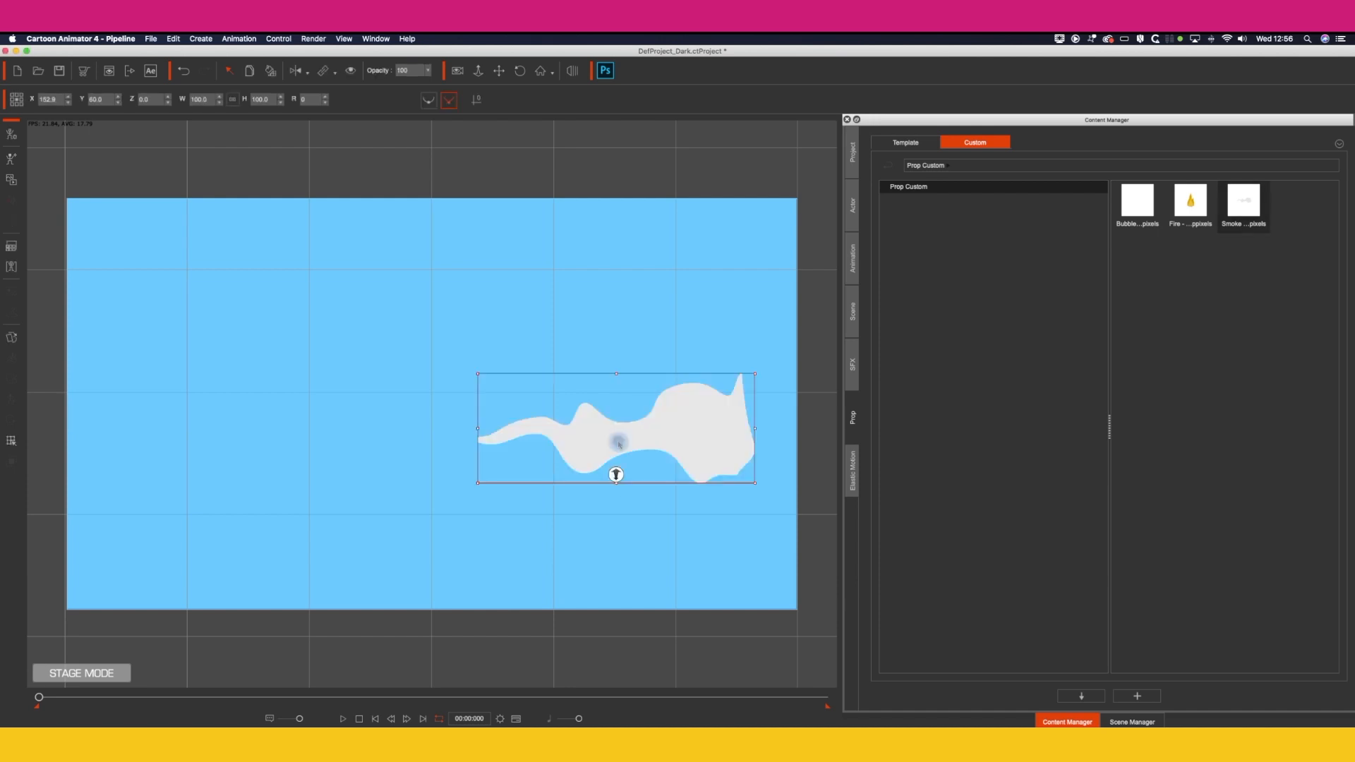
Import image.png as an image layer, shrink it to about 44.3 by 77.5 and place it just left of the smoke.
left_click(166, 167)
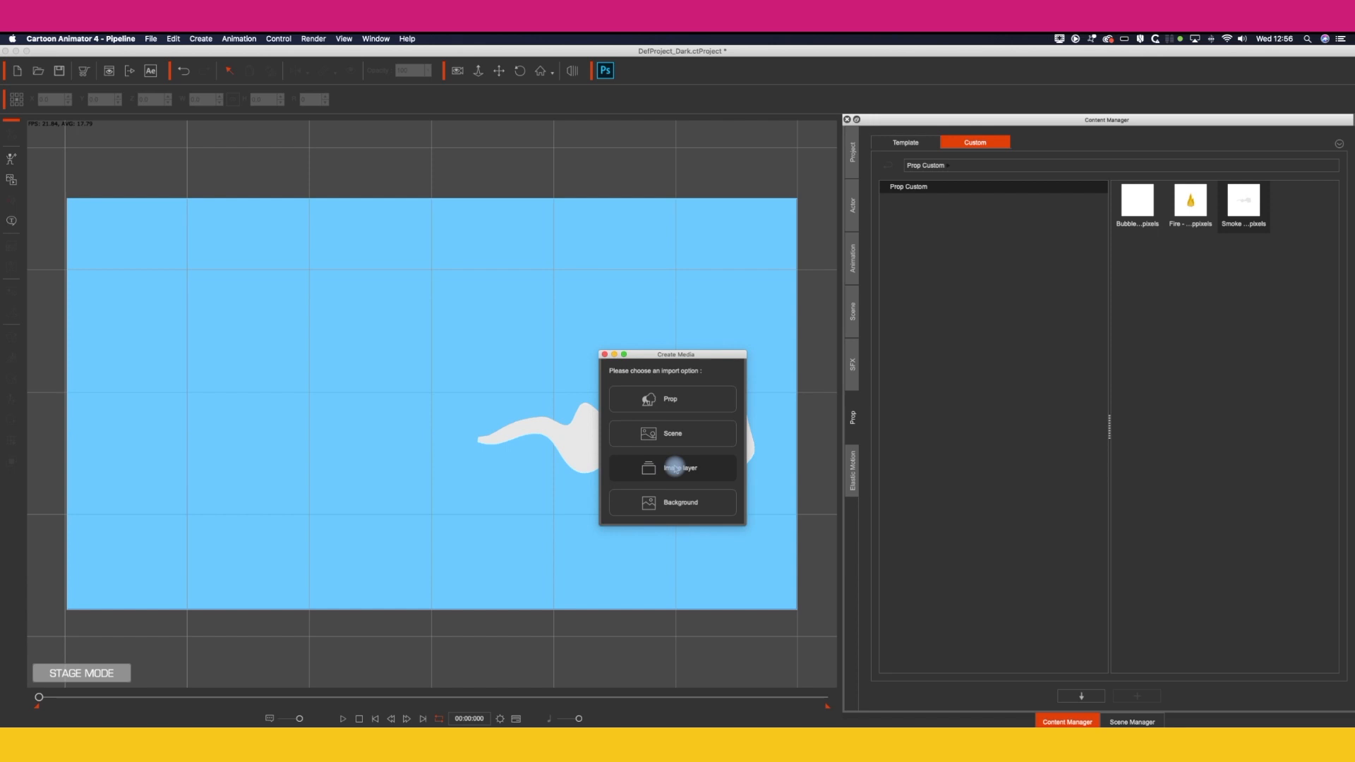
left_click(674, 468)
double_click(752, 437)
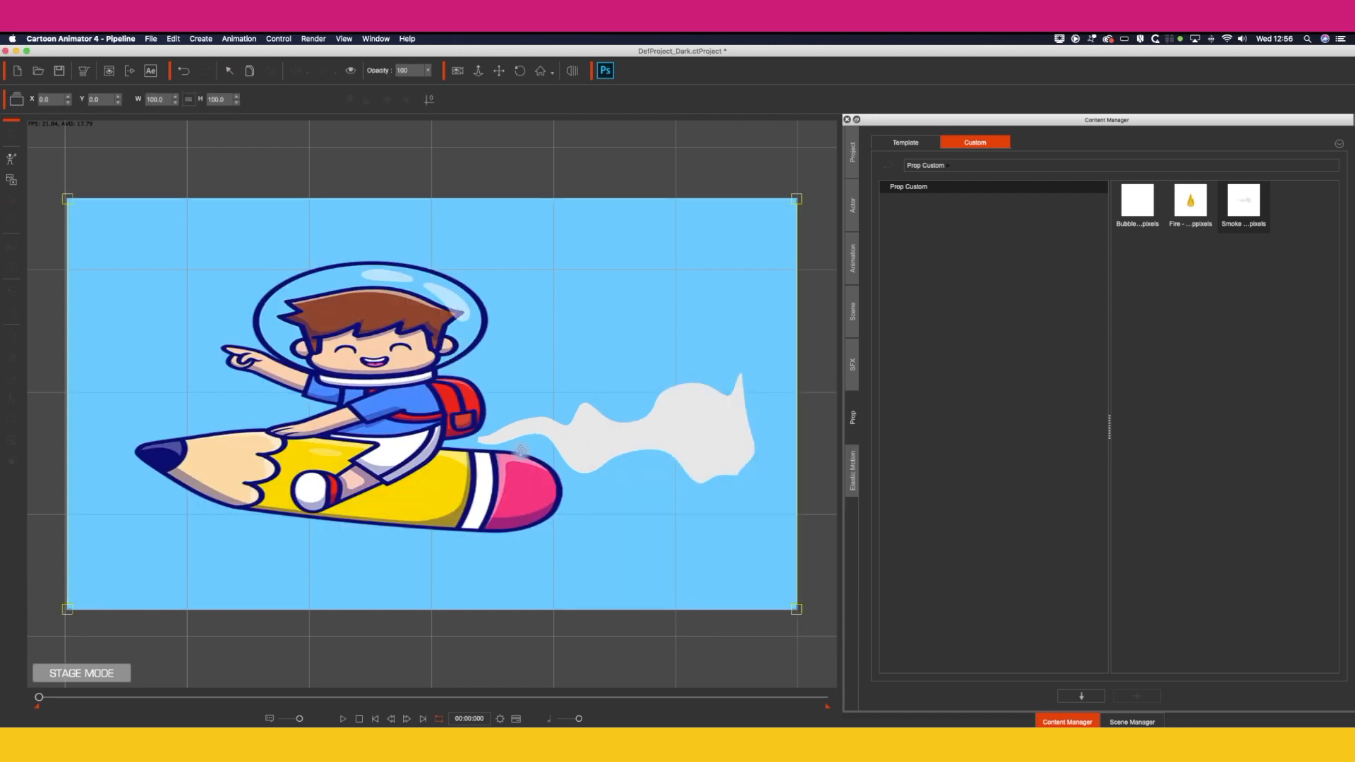
left_click_drag(707, 608, 389, 518)
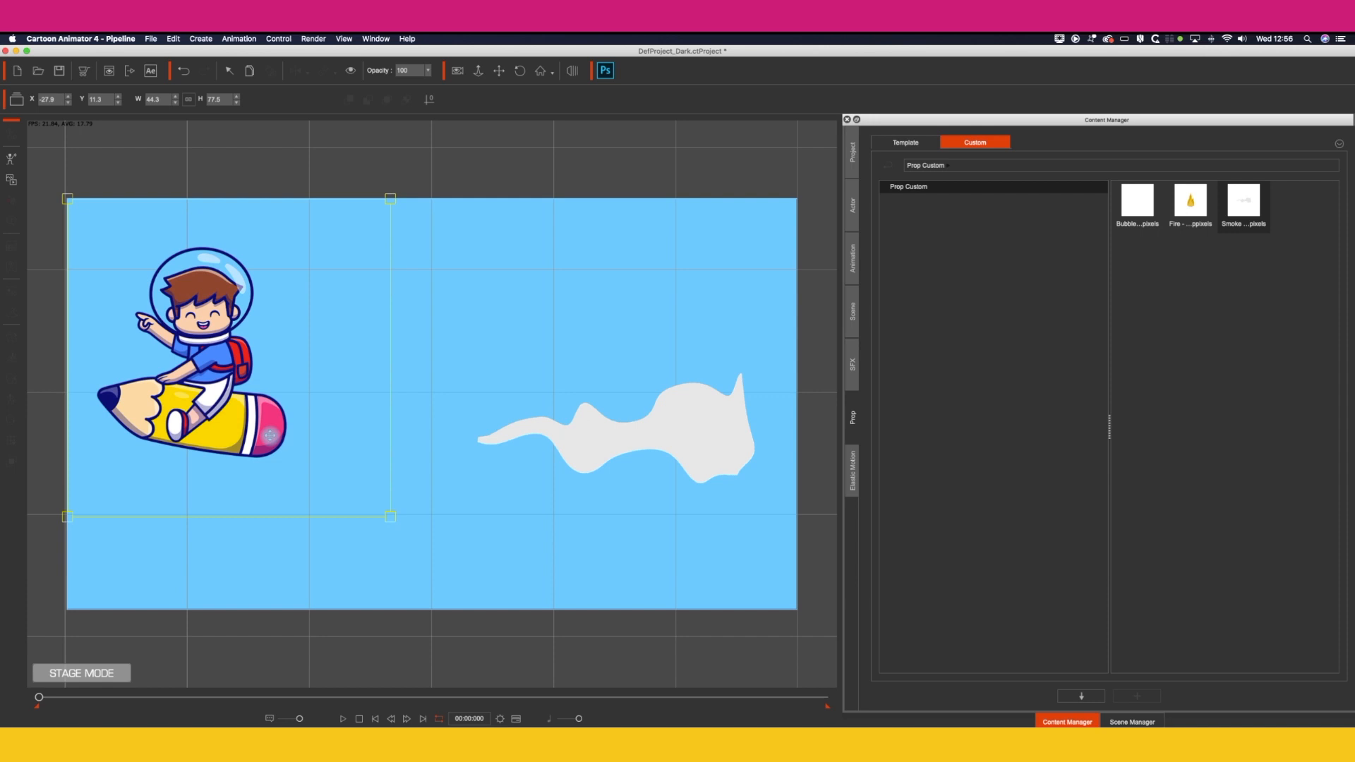
left_click_drag(268, 435, 451, 479)
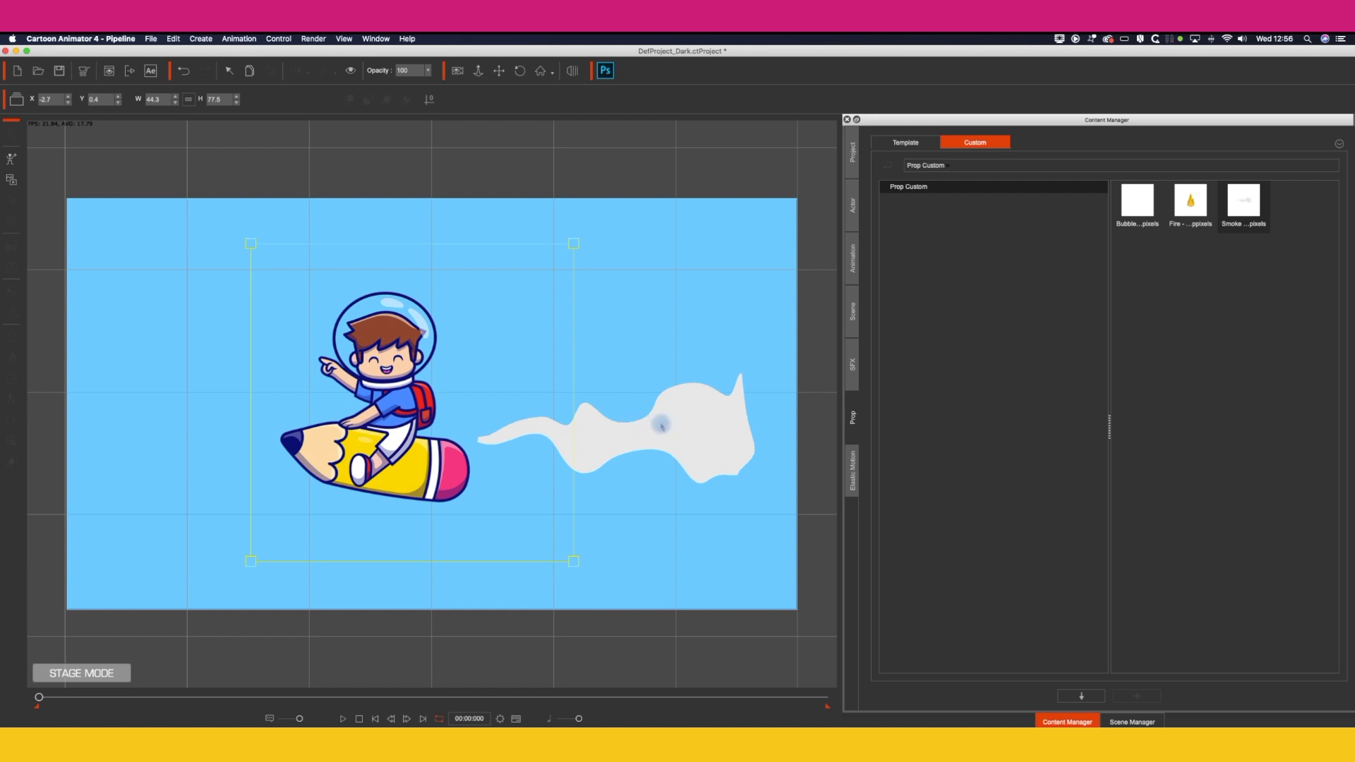
Select the Smoke prop, enlarge it to about 118.8, align it with the pencil's eraser end and play the animation.
left_click(1132, 721)
left_click(939, 186)
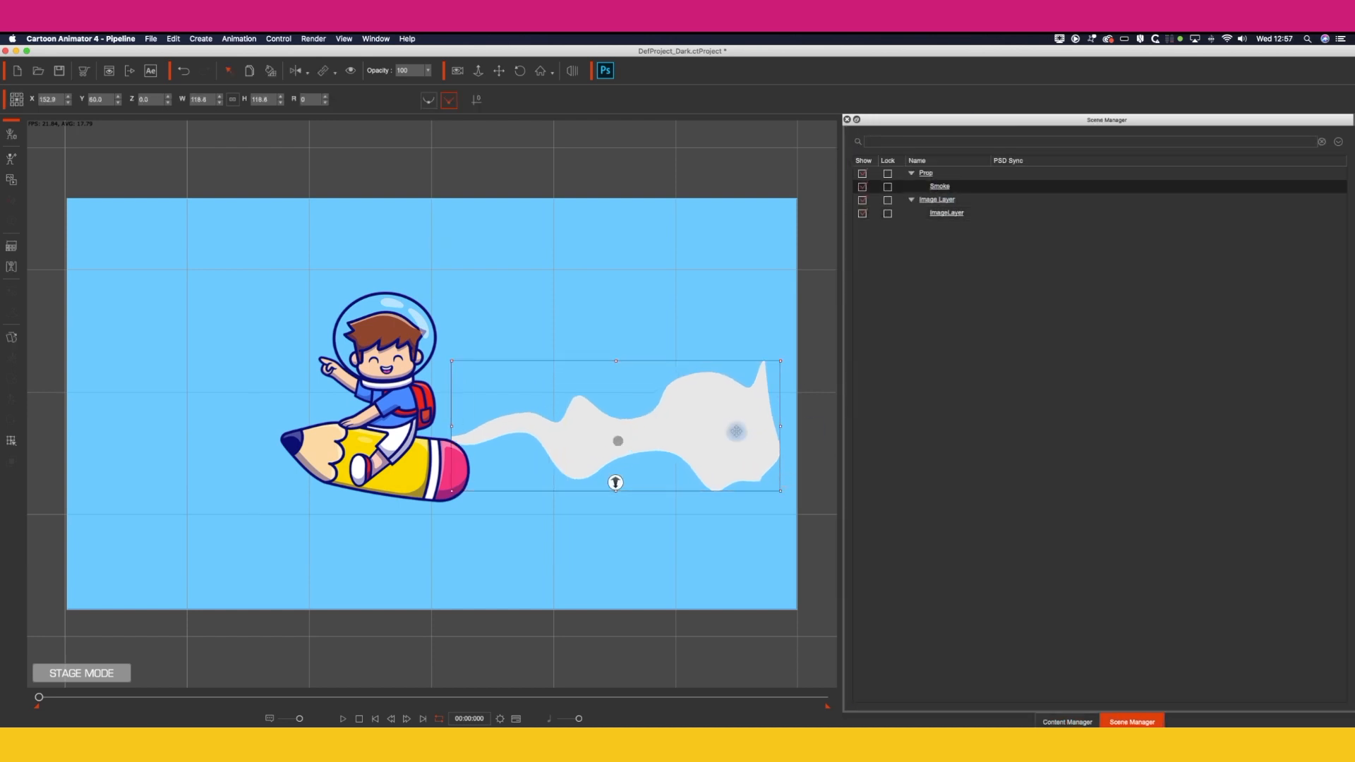
left_click_drag(736, 431, 717, 462)
left_click(343, 718)
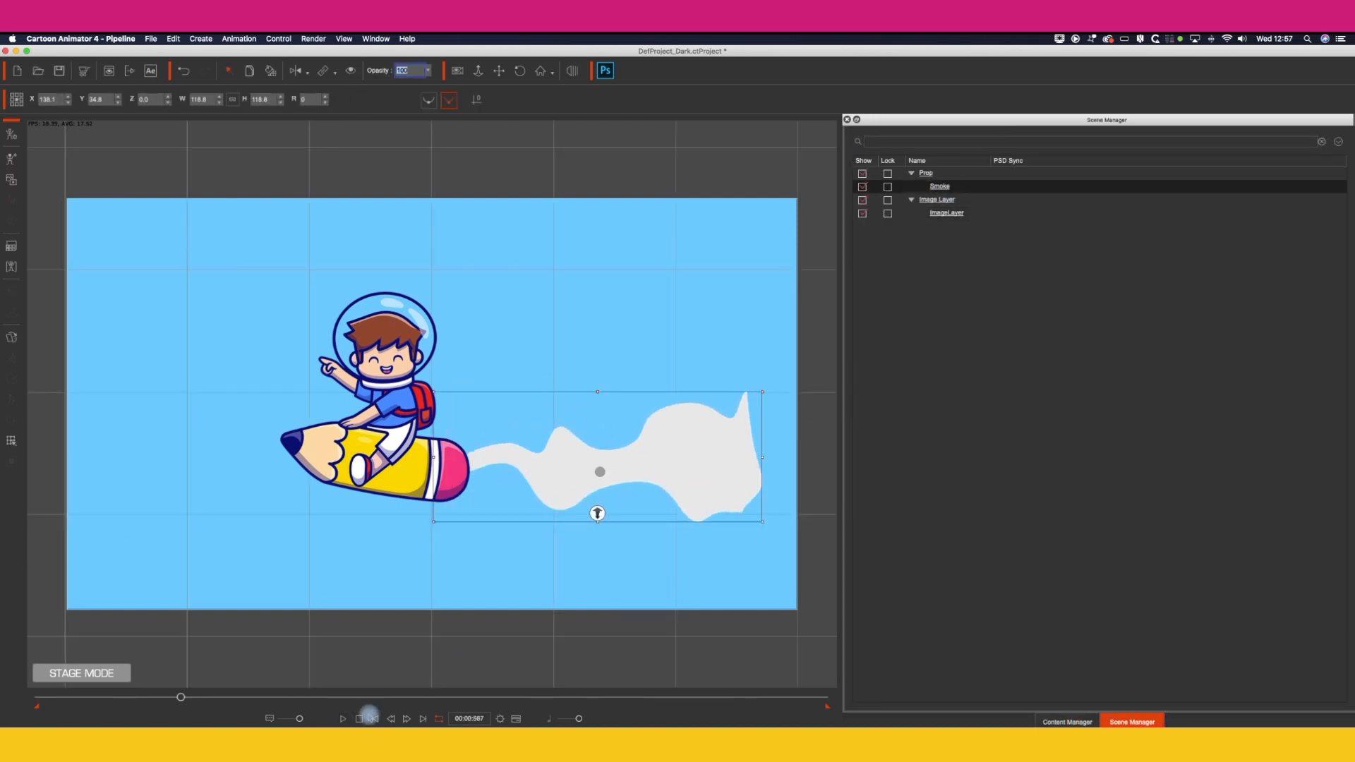
Set the smoke prop's opacity to 75.
double_click(404, 70)
type("75")
key("Return")
Preview the animation, stop it and enlarge the smoke prop to about 124.2.
left_click(343, 719)
left_click(343, 719)
left_click_drag(773, 401, 788, 397)
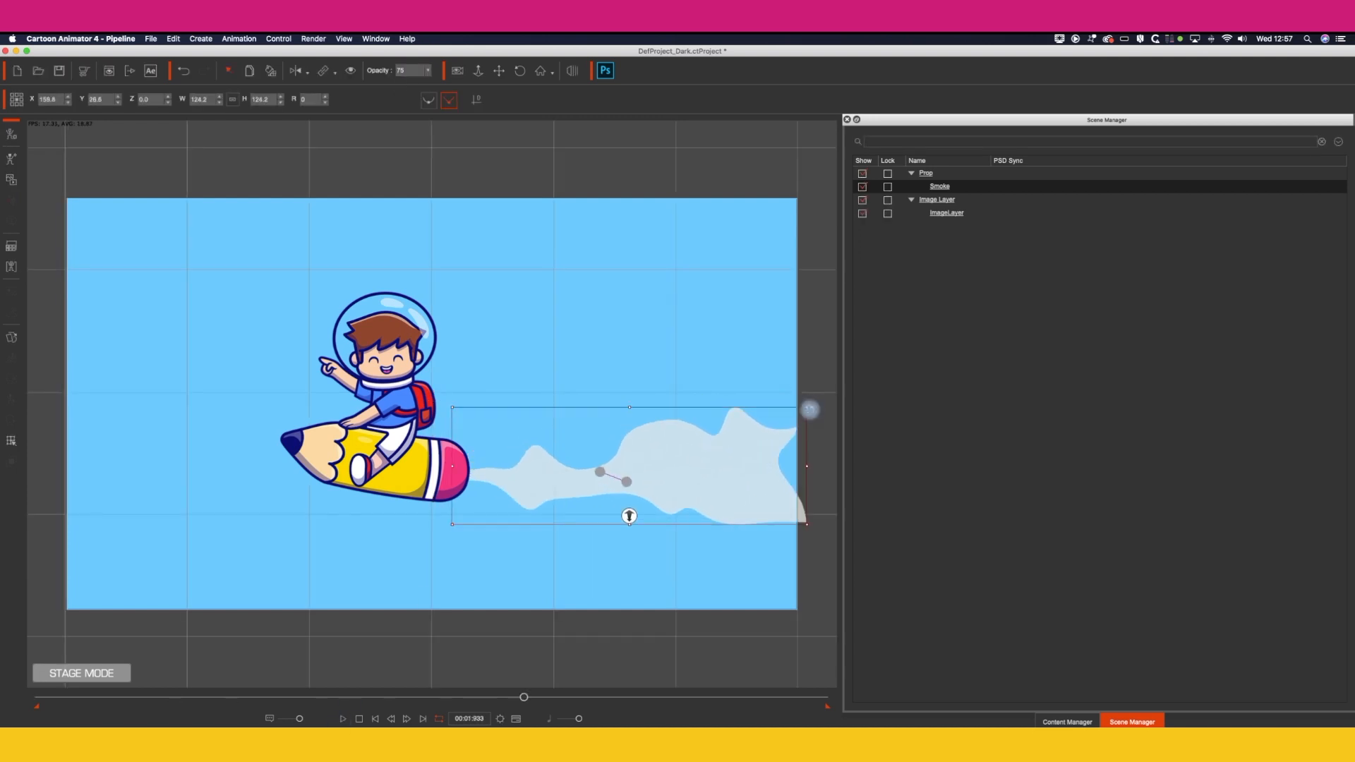
Play the animation from the first frame to check the smoke trail behind the pencil, and stop it.
left_click(376, 718)
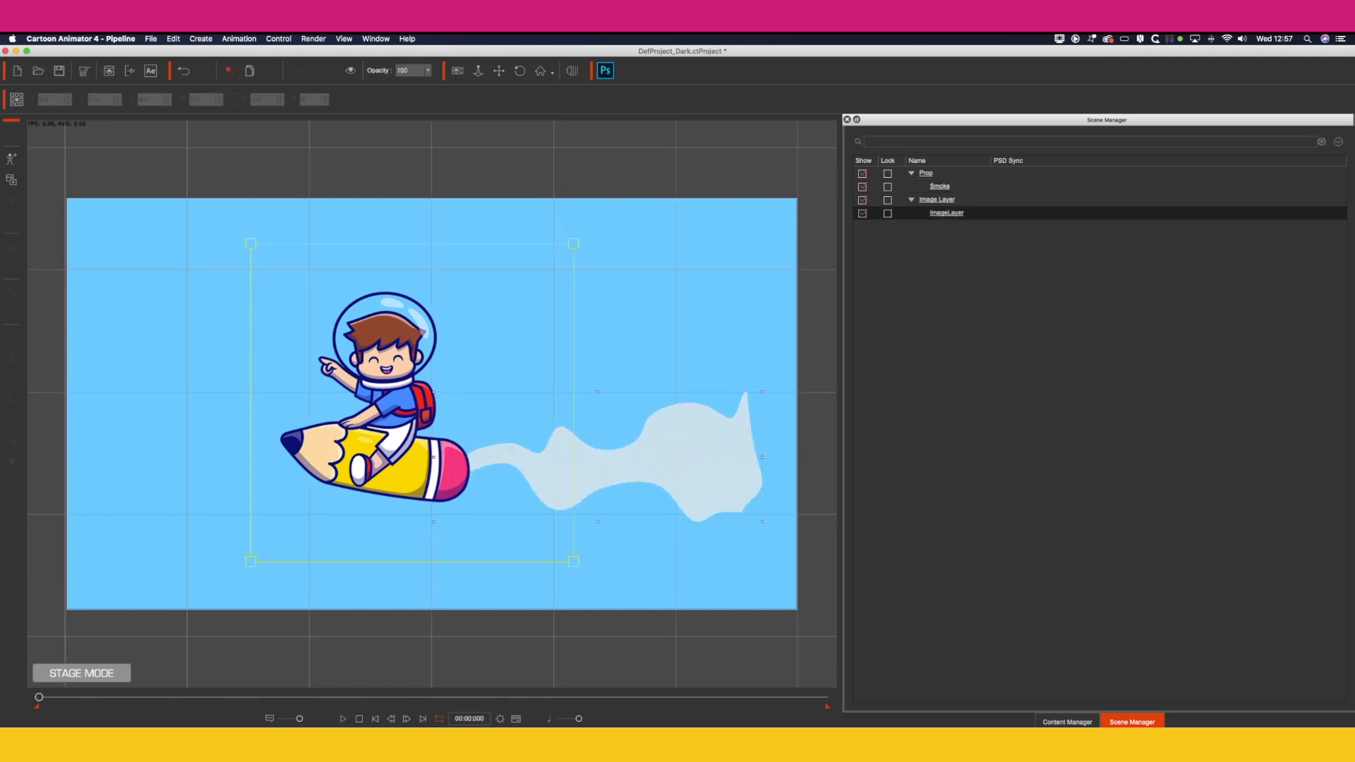
left_click(343, 718)
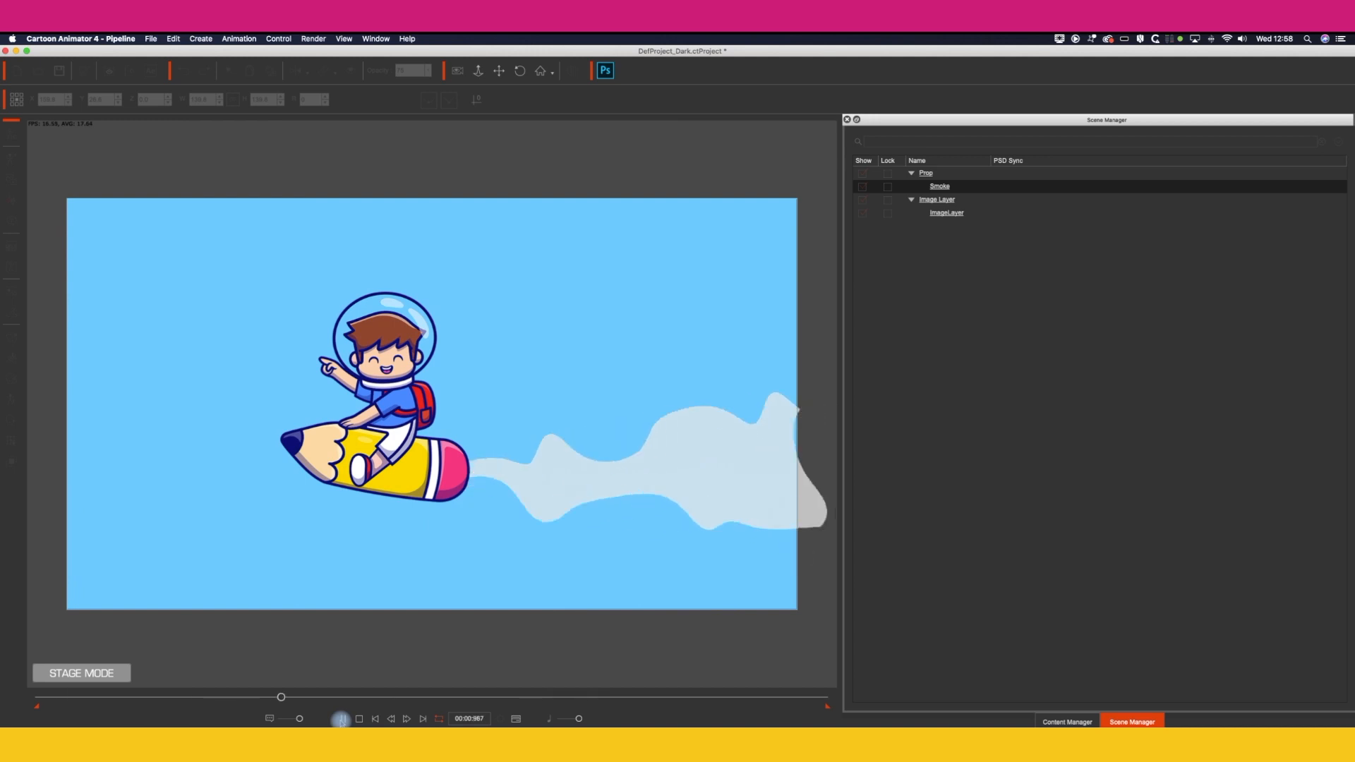
left_click(341, 718)
Render the full scene as a video with frame size HD 1080p (1920x1080) and export it as Smoke smoke.
left_click(313, 38)
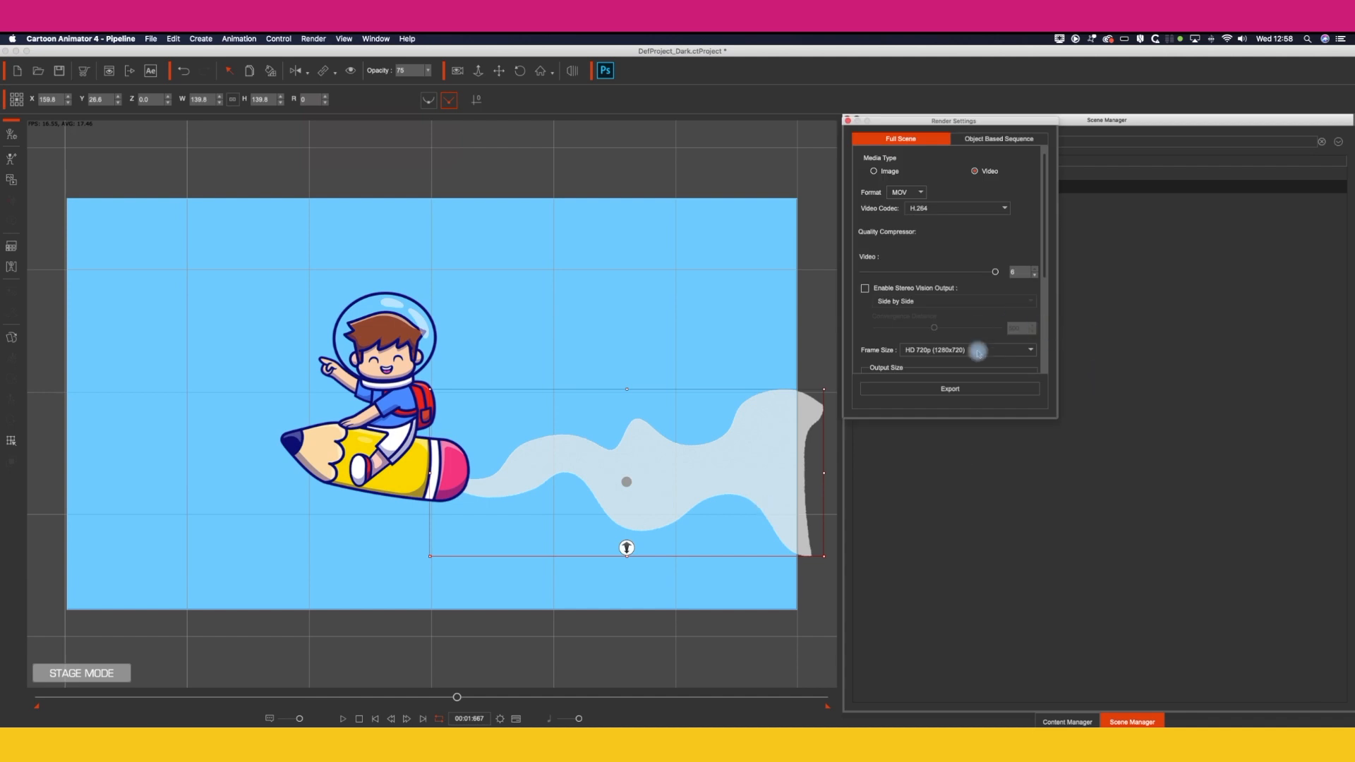
left_click(967, 357)
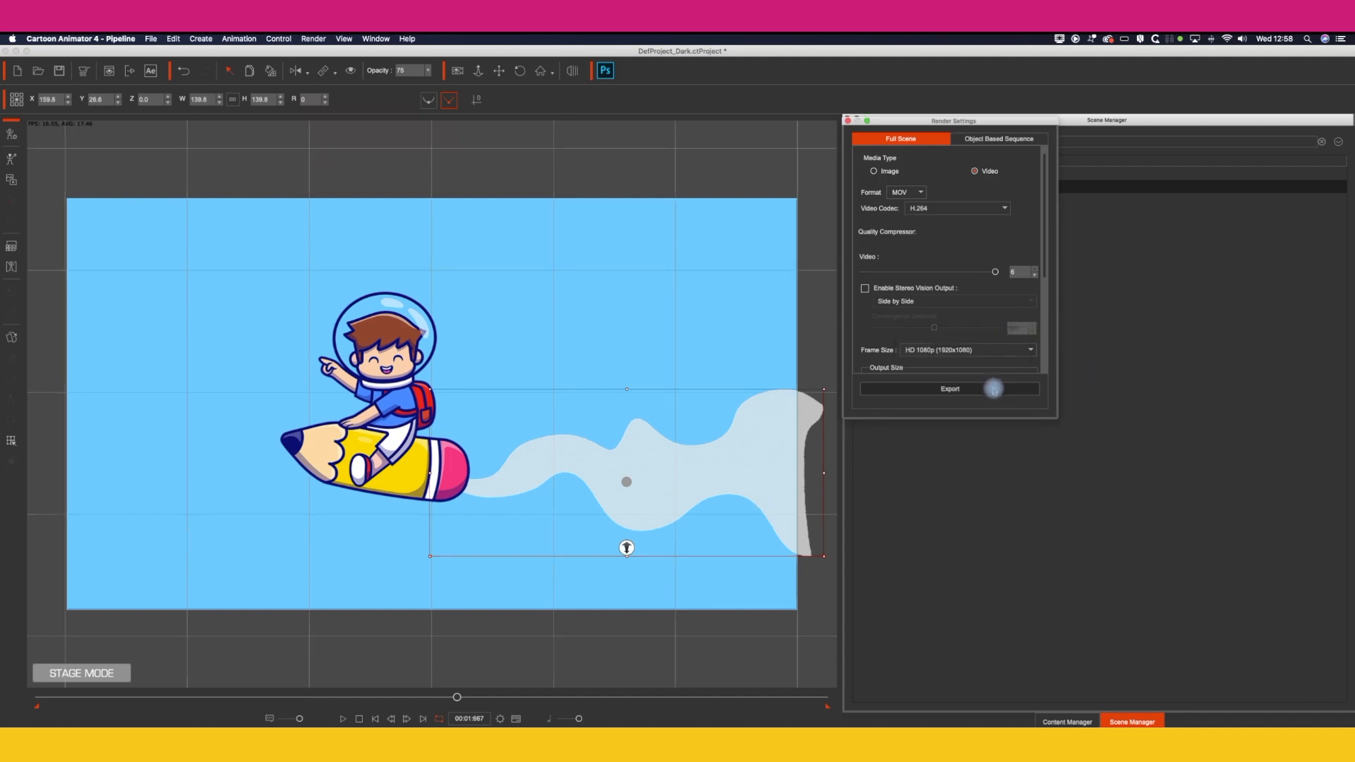
left_click(994, 389)
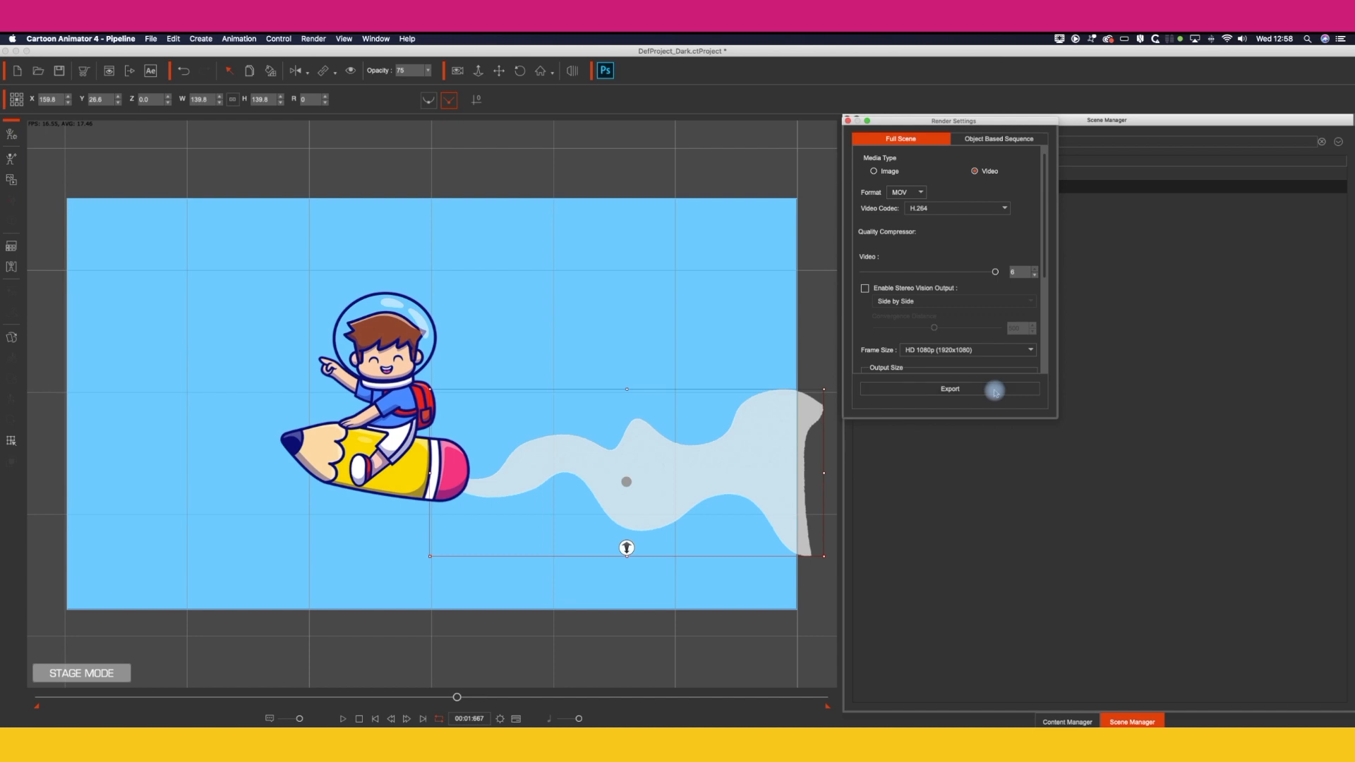
left_click(665, 248)
left_click(665, 328)
type("Smoke smoke")
key("Return")
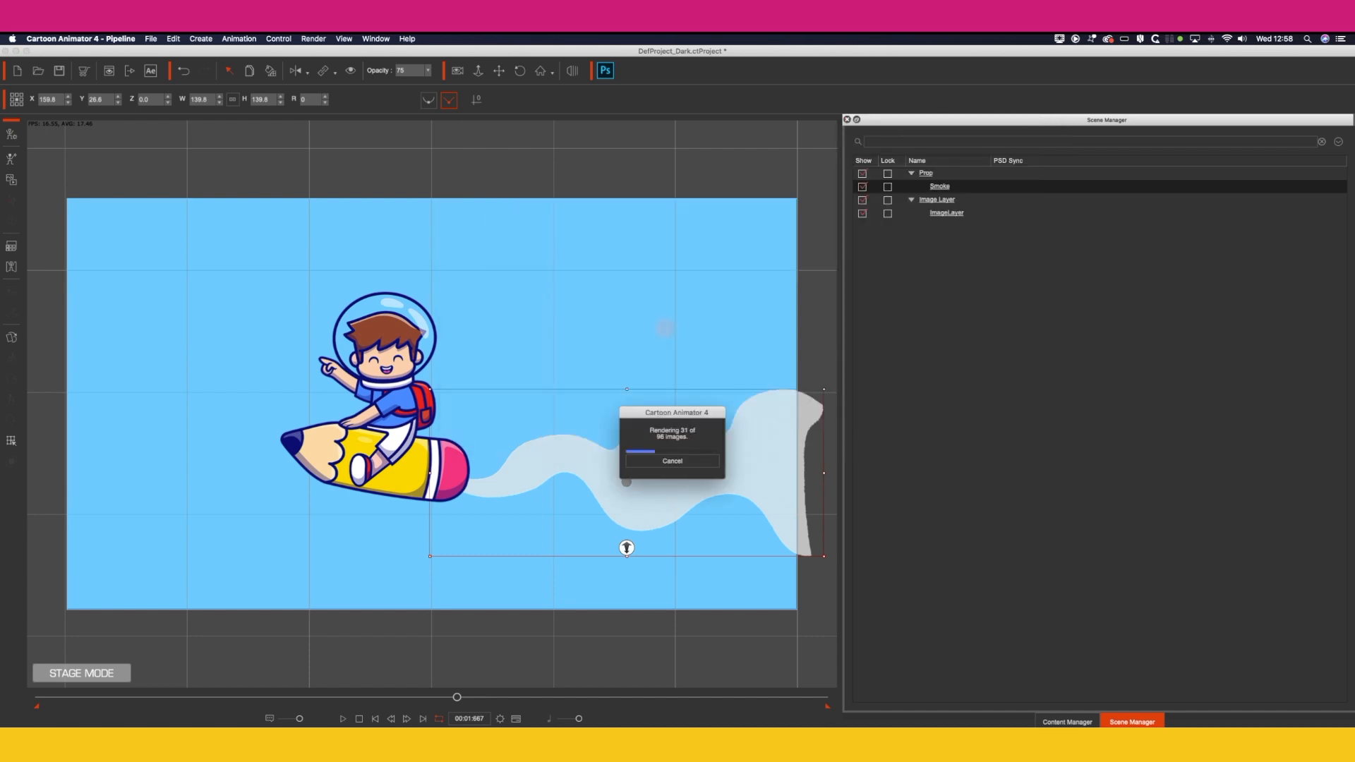